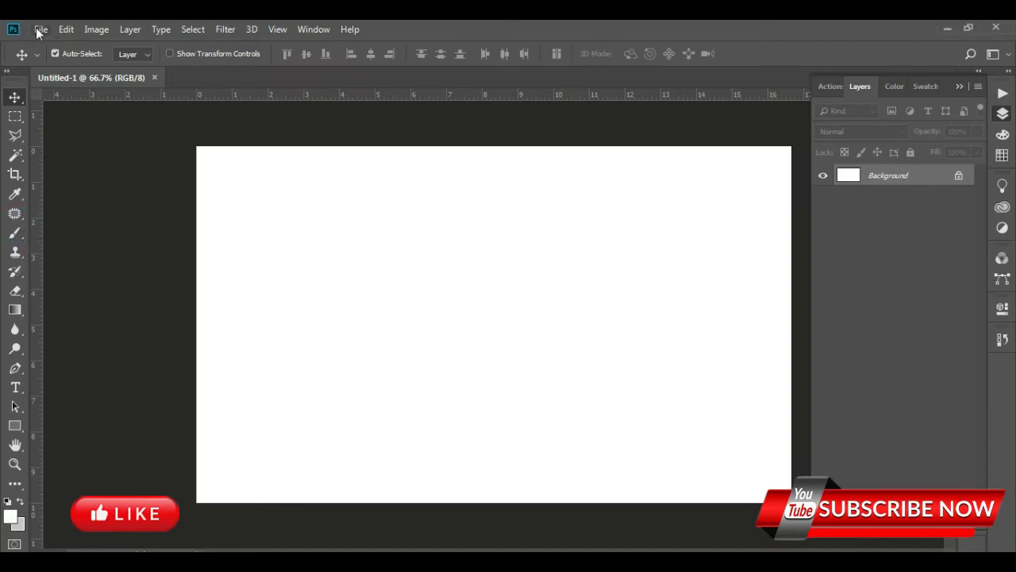
# Step: Select the Brush tool and pick the corner2 brush from the abstr set
pyautogui.click(16, 233)
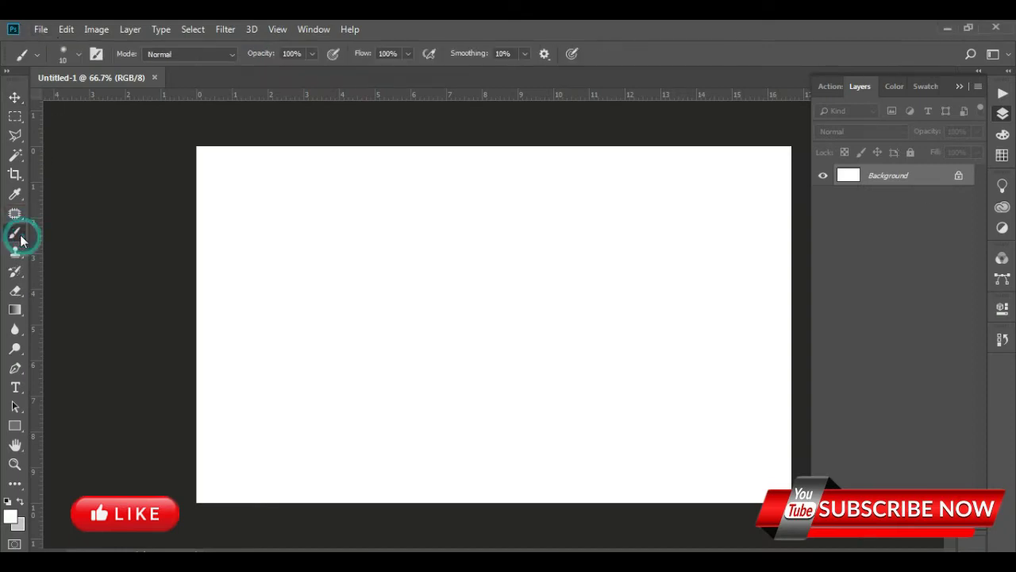
pyautogui.click(78, 54)
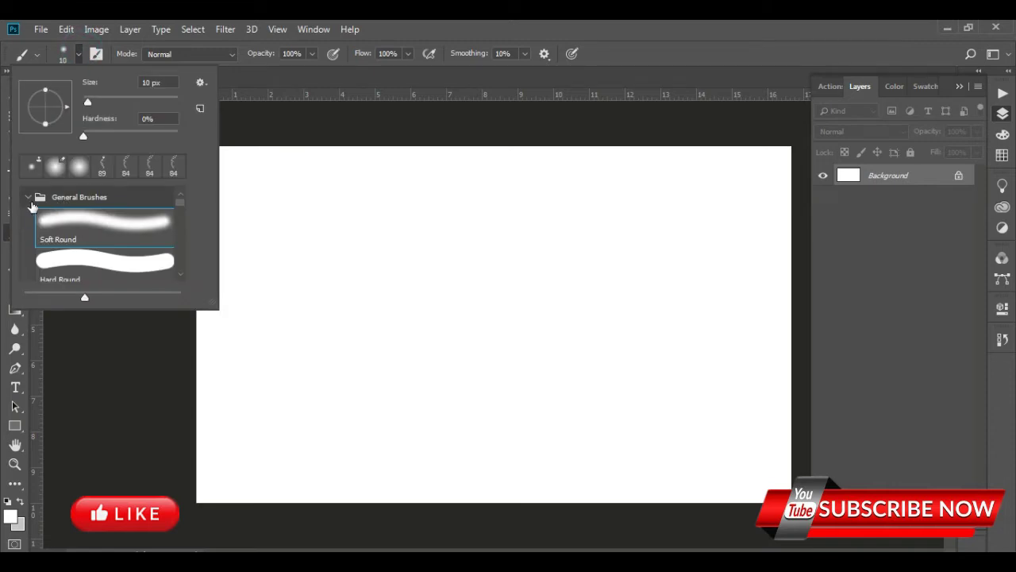
pyautogui.click(74, 232)
pyautogui.click(27, 197)
pyautogui.click(75, 221)
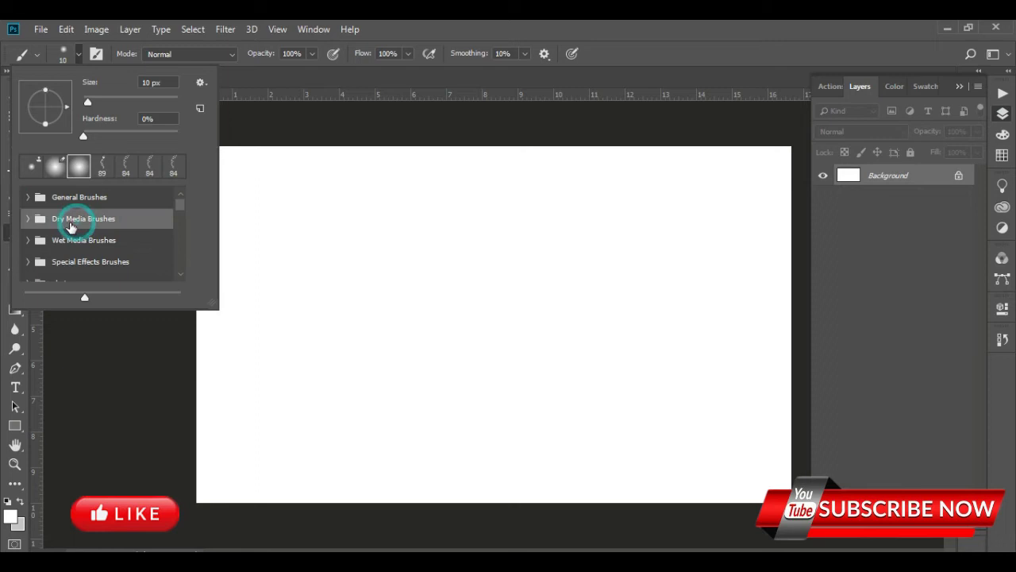
pyautogui.scroll(-2, 69, 226)
pyautogui.click(71, 236)
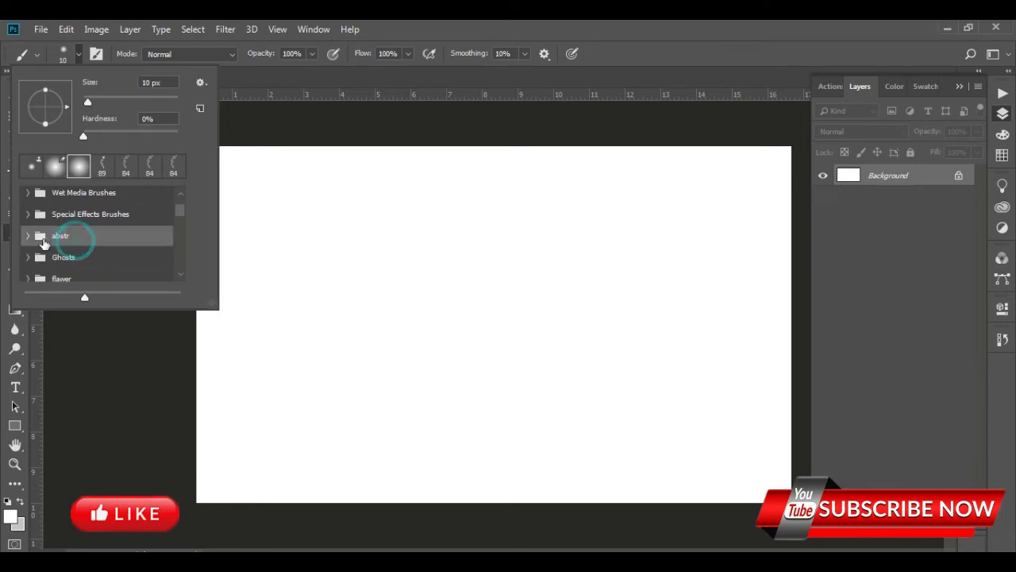
pyautogui.click(28, 236)
pyautogui.click(85, 252)
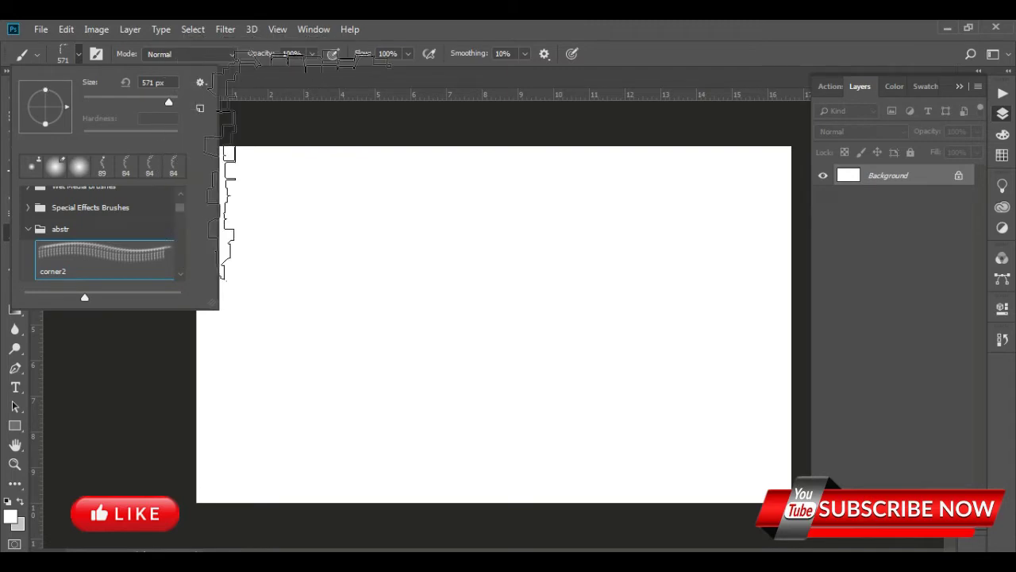
# Step: Enlarge the corner2 brush to 400 px and test-stamp it on the canvas
pyautogui.click(126, 100)
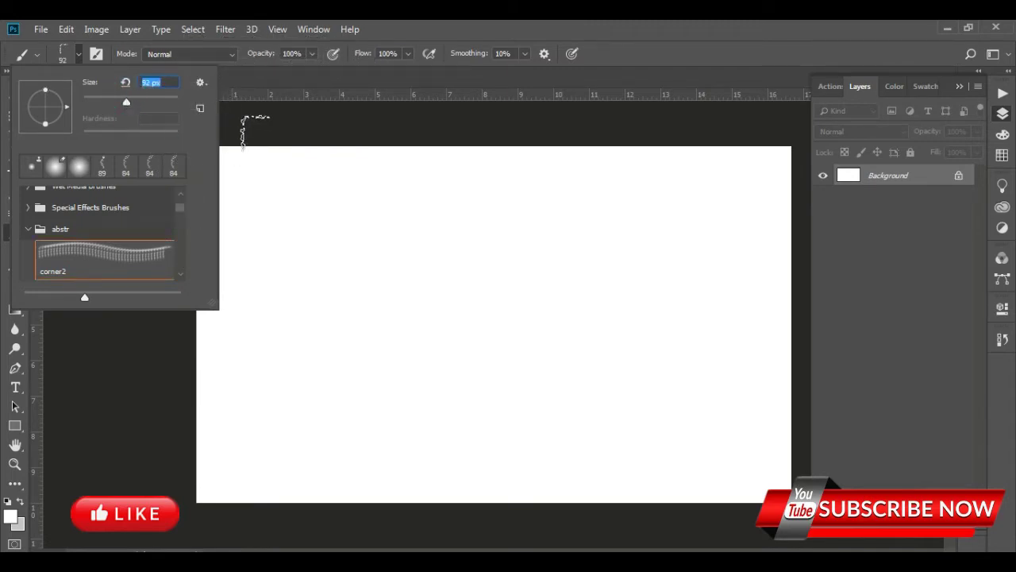
pyautogui.click(131, 102)
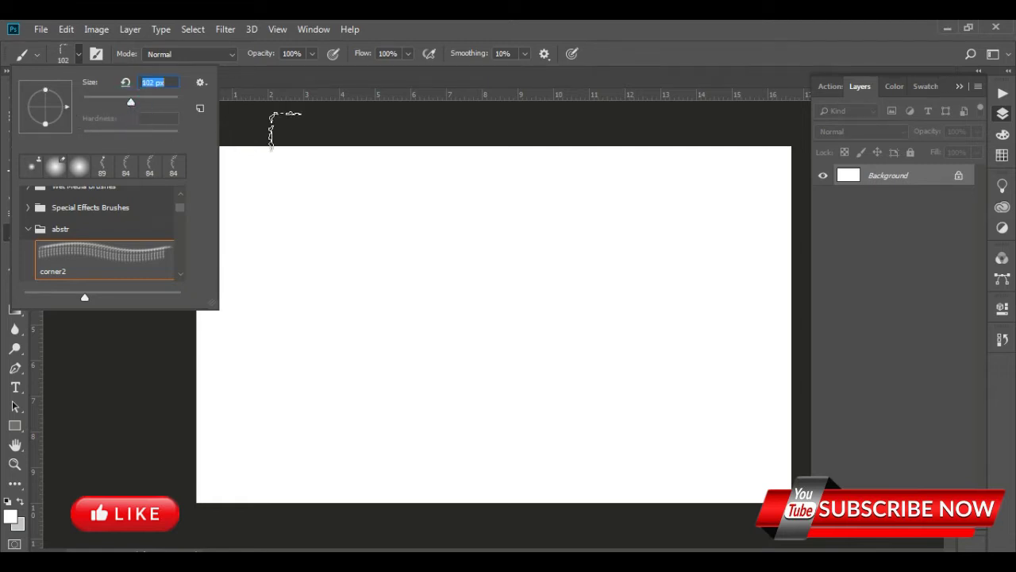
pyautogui.click(284, 130)
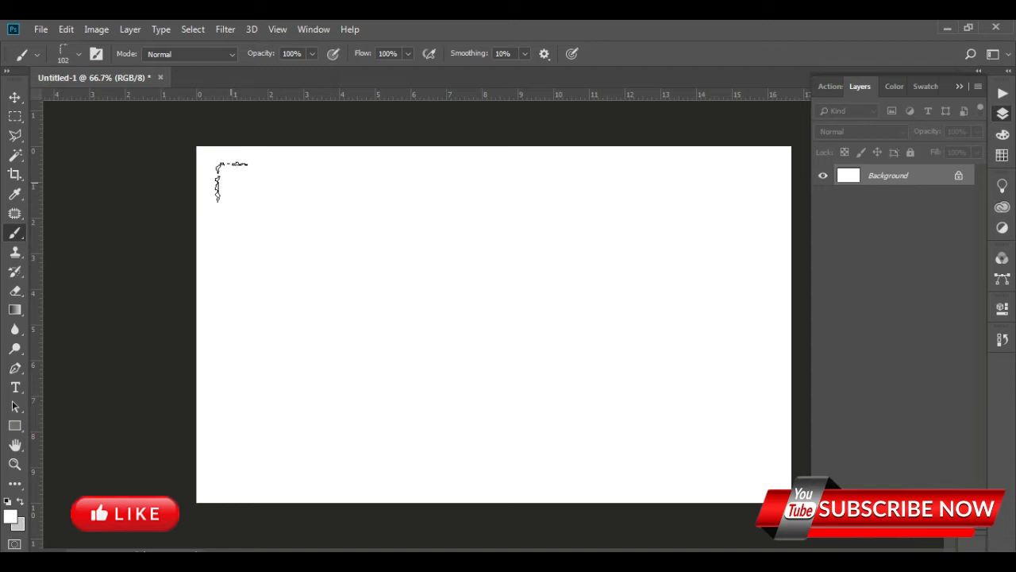
pyautogui.press(']')
pyautogui.press(']')
pyautogui.press(']')
pyautogui.press(']')
pyautogui.press(']')
pyautogui.press(']')
pyautogui.press(']')
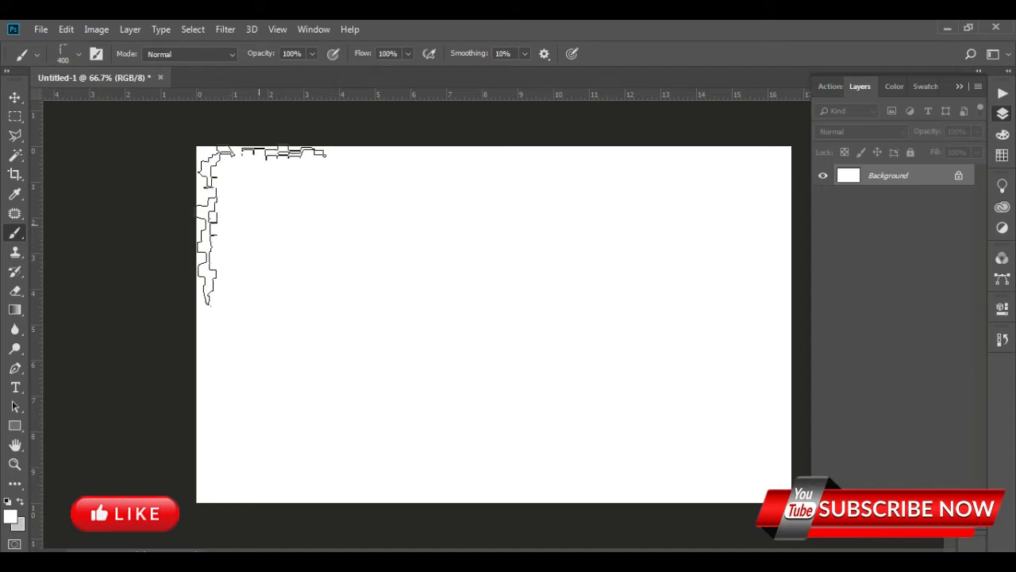
pyautogui.click(263, 230)
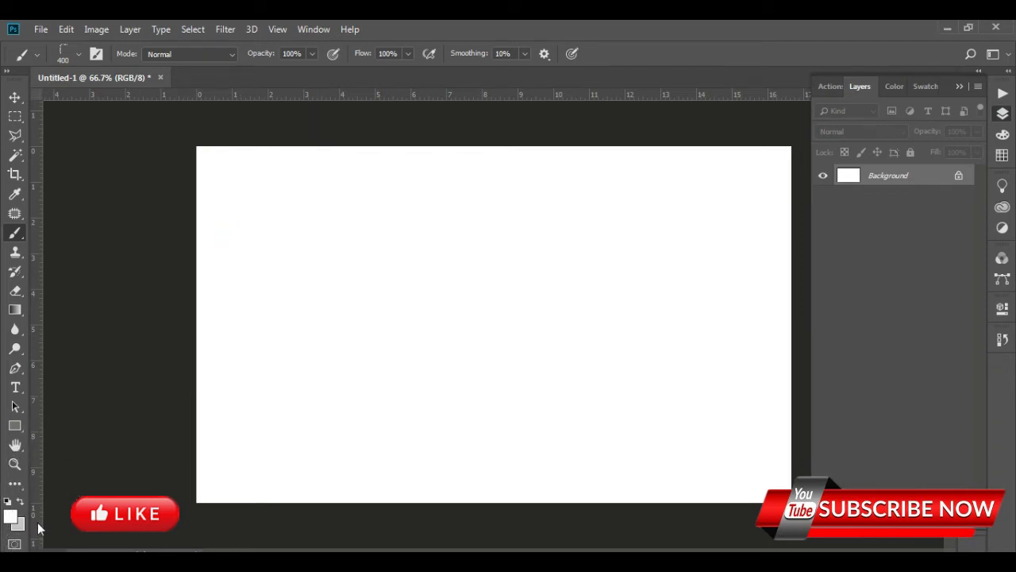
# Step: Set the foreground colour to a bright blue
pyautogui.click(11, 517)
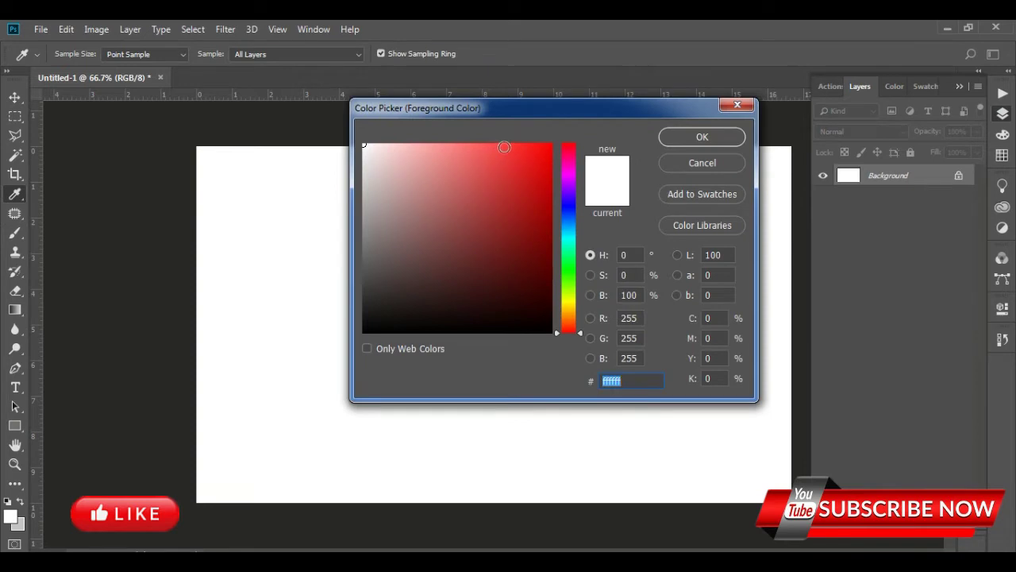
pyautogui.moveTo(569, 228); pyautogui.dragTo(569, 220)
pyautogui.click(494, 148)
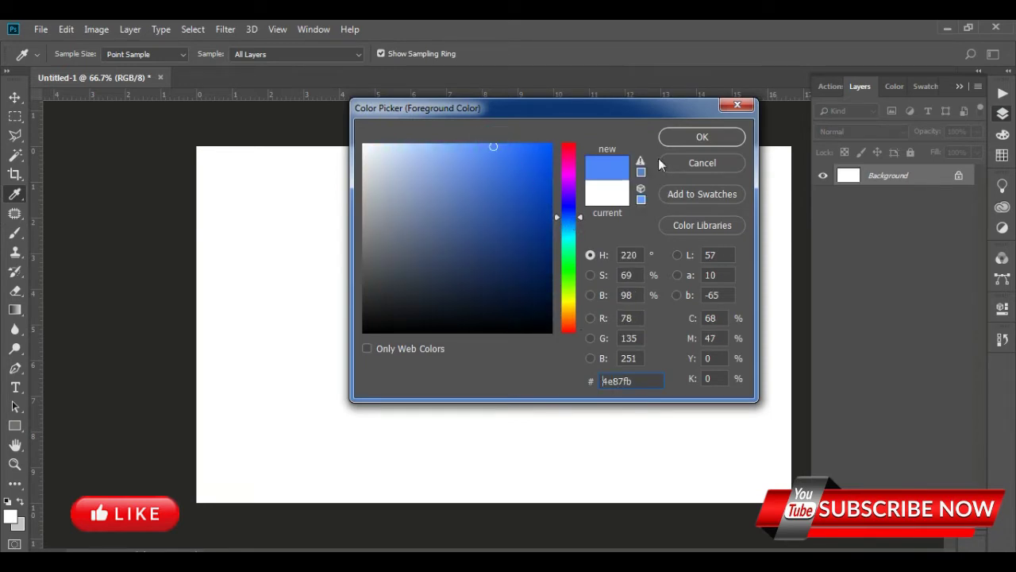
pyautogui.click(686, 134)
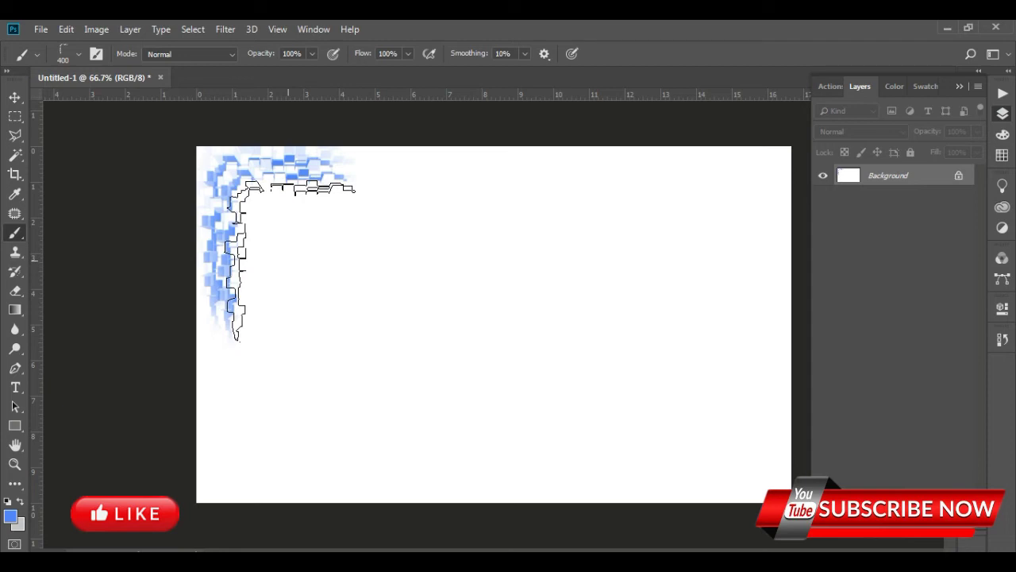
# Step: Stamp blue corner2 patterns into the top-left and top-right corners, then add a new layer
pyautogui.click(290, 261)
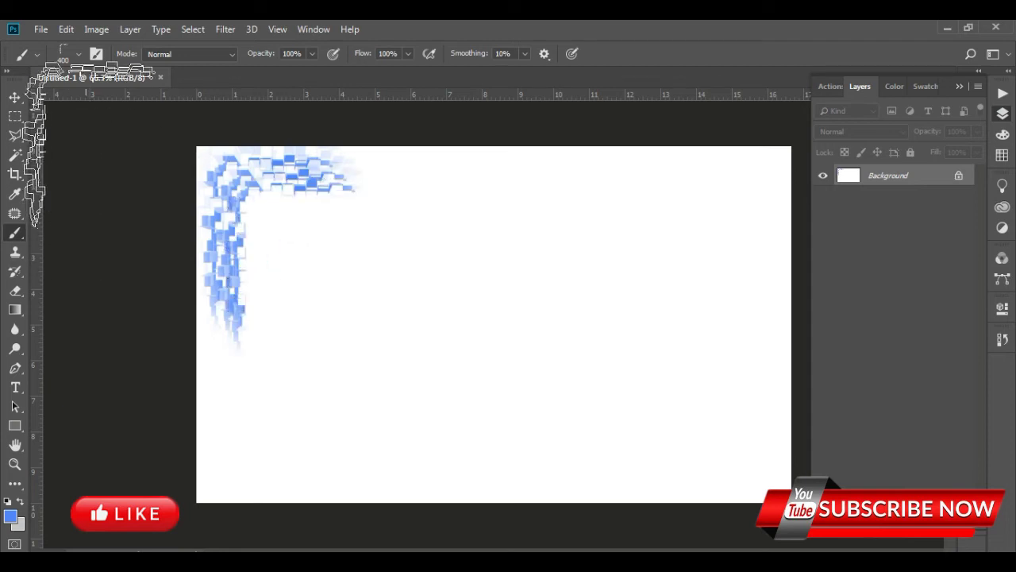
pyautogui.click(79, 53)
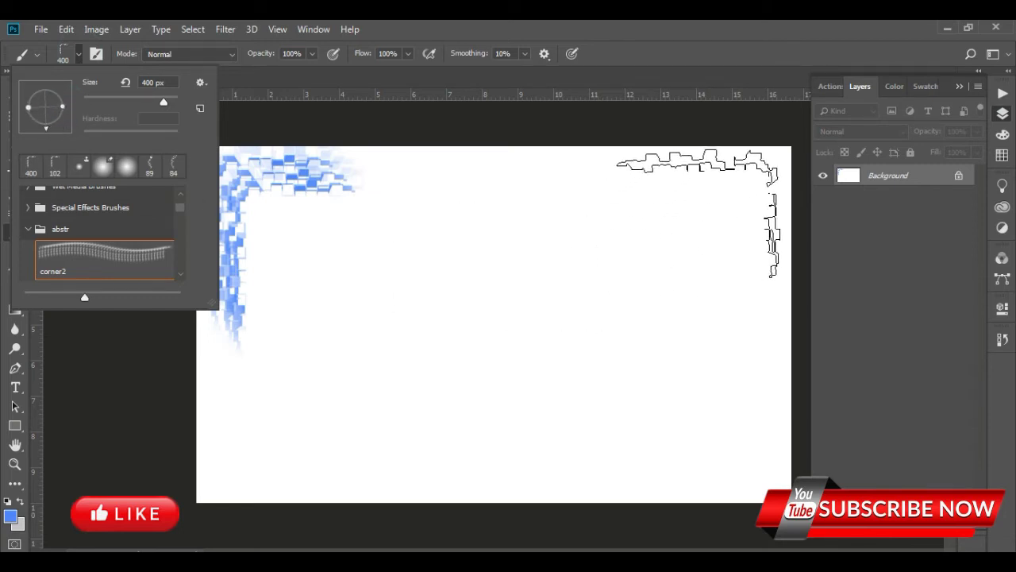
pyautogui.click(697, 212)
pyautogui.click(698, 212)
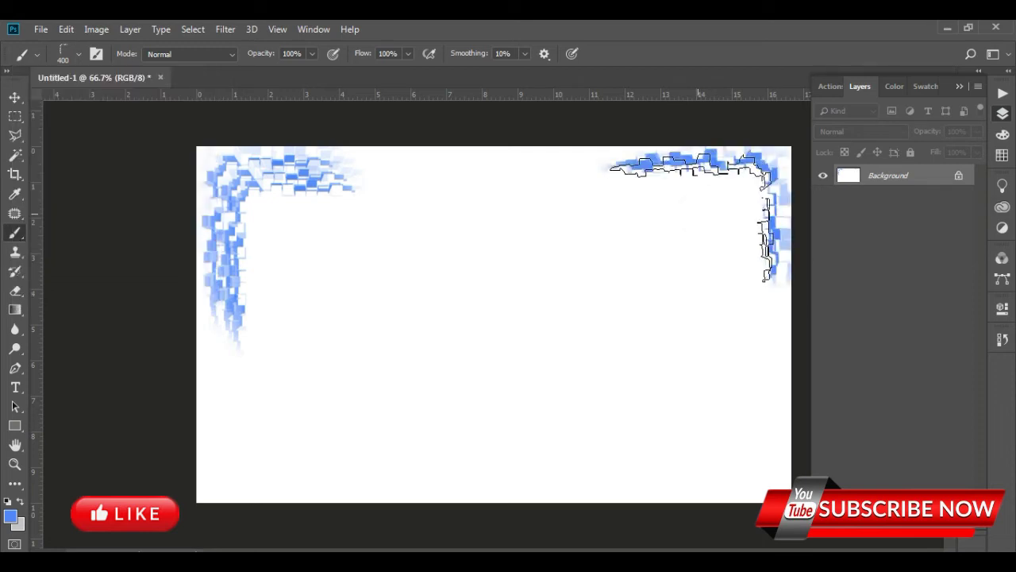
pyautogui.click(683, 227)
pyautogui.click(671, 241)
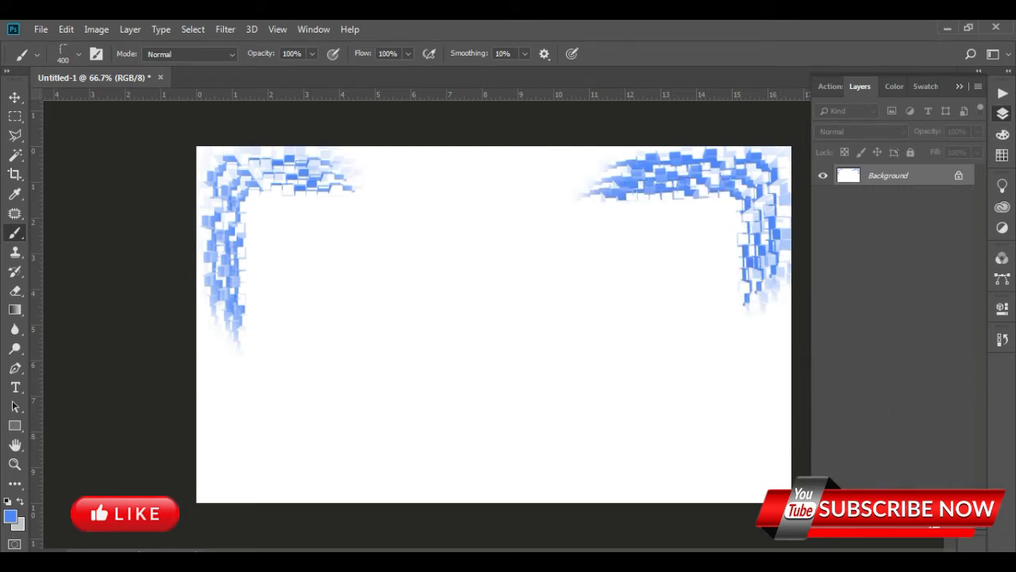
pyautogui.click(937, 527)
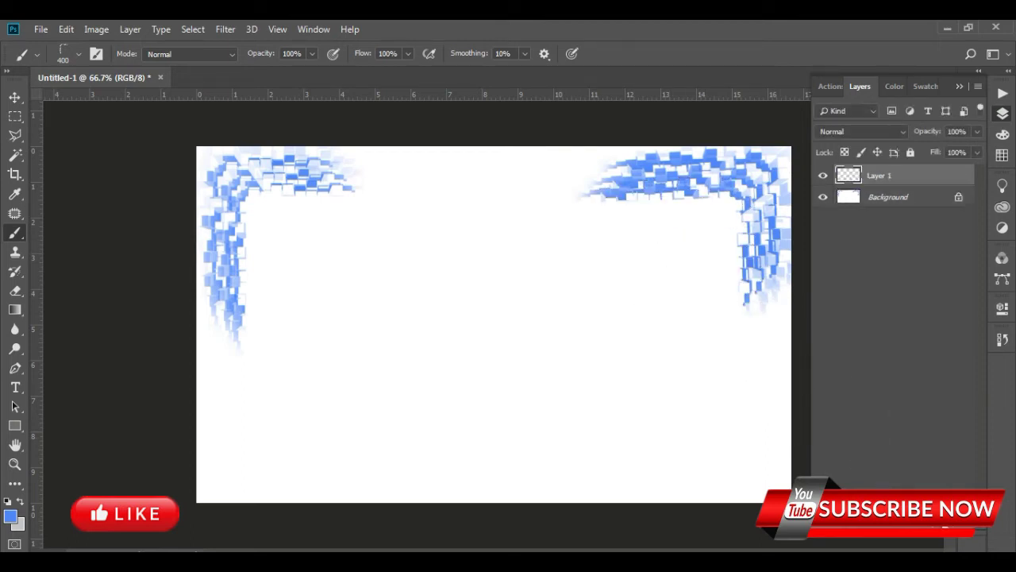
# Step: On Layer 1, rotate the brush tip and stamp the bottom-right corner pattern
pyautogui.click(907, 199)
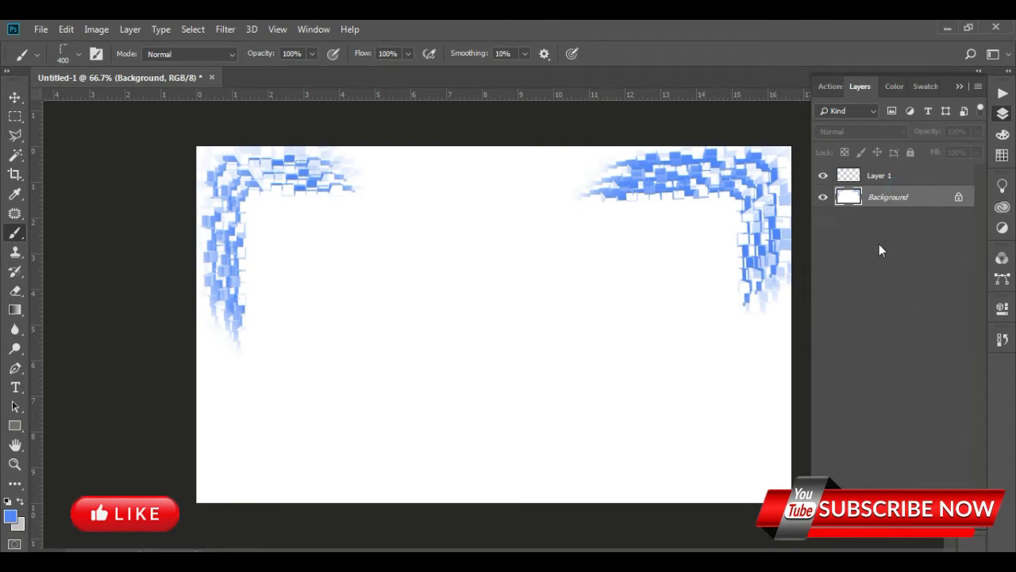
pyautogui.click(881, 176)
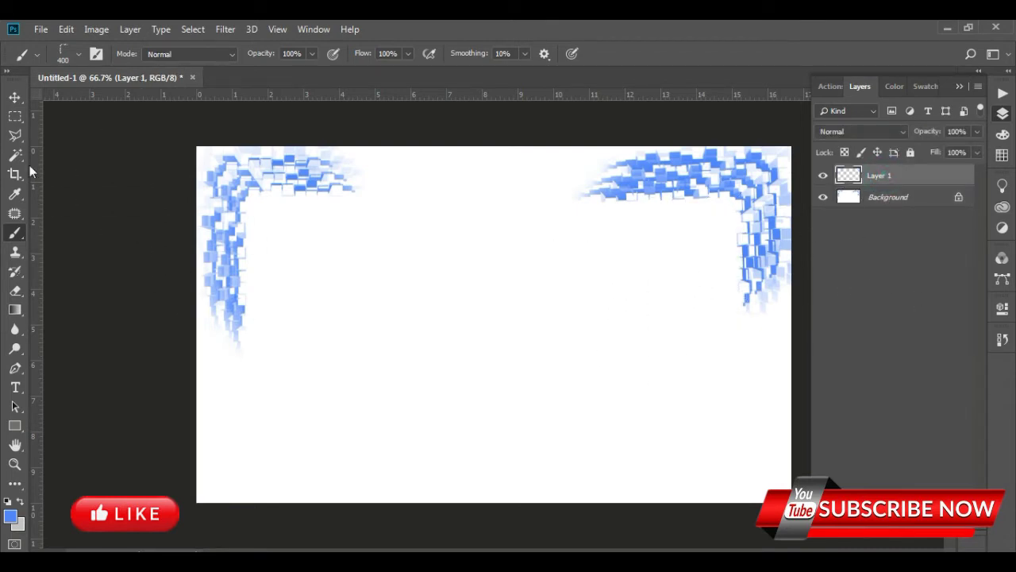
pyautogui.click(77, 53)
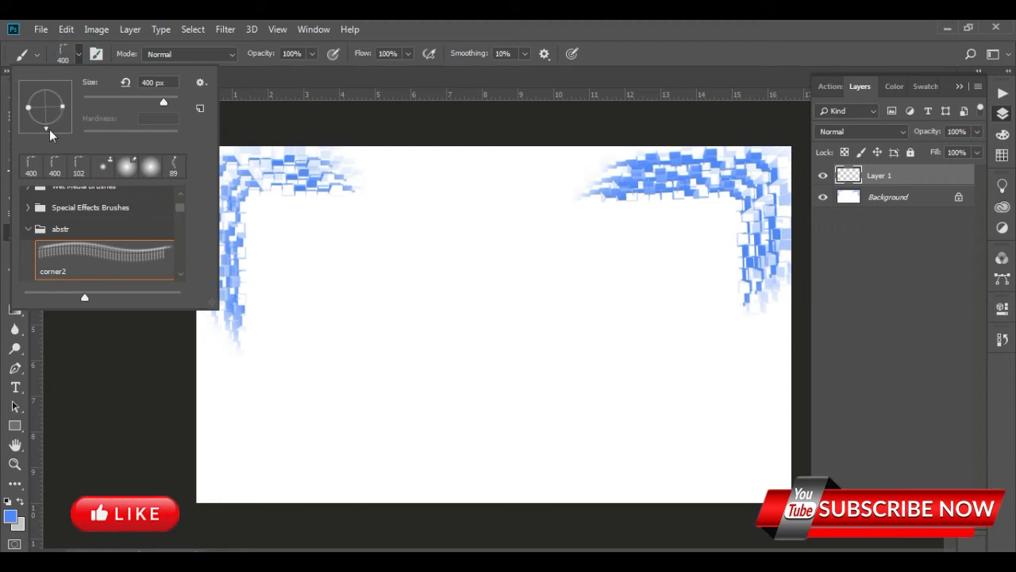
pyautogui.moveTo(46, 126); pyautogui.dragTo(22, 101)
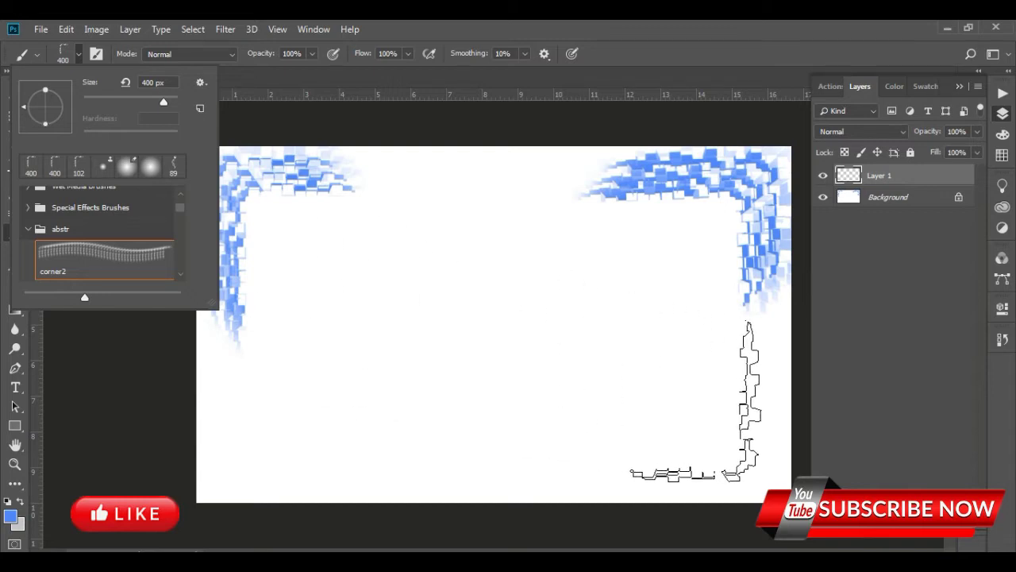
pyautogui.click(697, 400)
pyautogui.moveTo(696, 400)
pyautogui.mouseDown()
pyautogui.moveTo(726, 418)
pyautogui.moveTo(681, 396)
pyautogui.mouseUp()
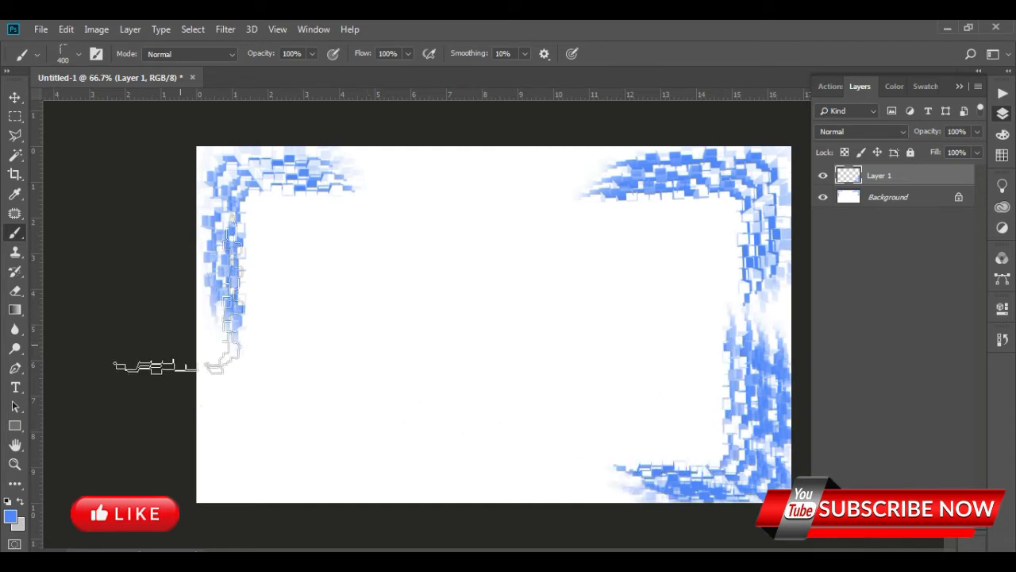
# Step: Rotate the brush tip again and stamp the bottom-left corner pattern
pyautogui.click(77, 54)
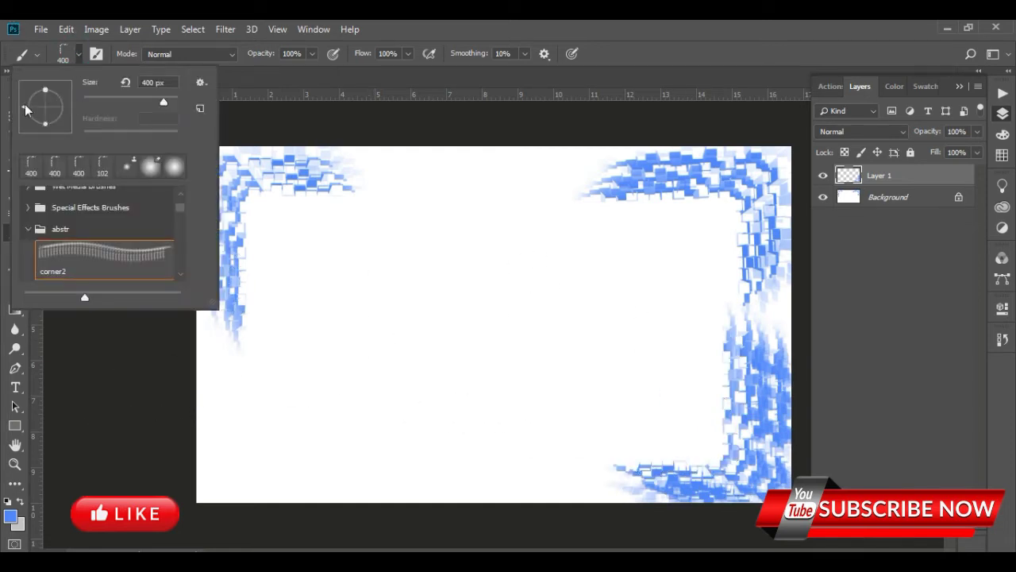
pyautogui.moveTo(34, 89); pyautogui.dragTo(44, 89)
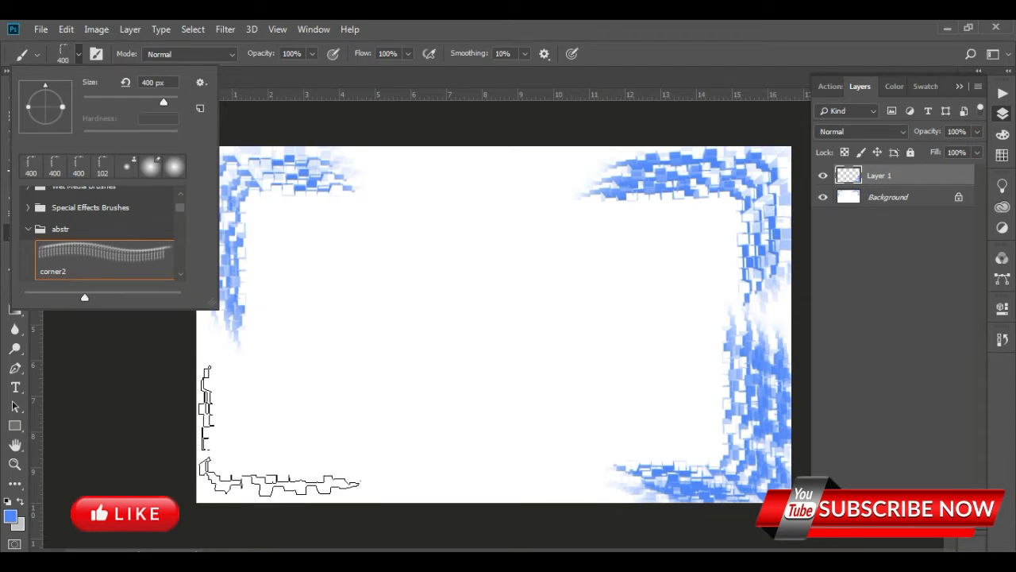
pyautogui.click(279, 431)
pyautogui.click(290, 421)
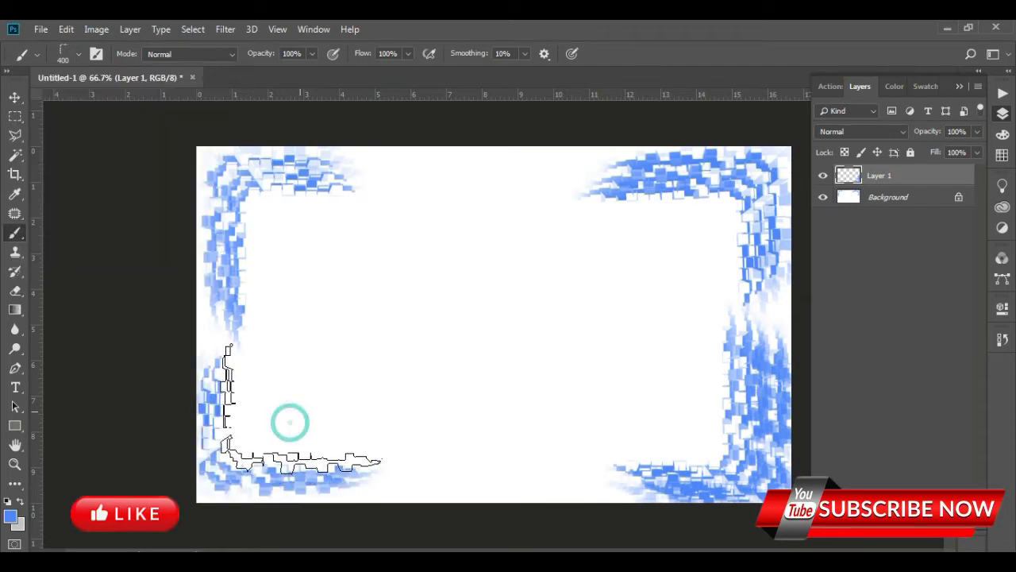
pyautogui.moveTo(290, 422); pyautogui.dragTo(312, 403)
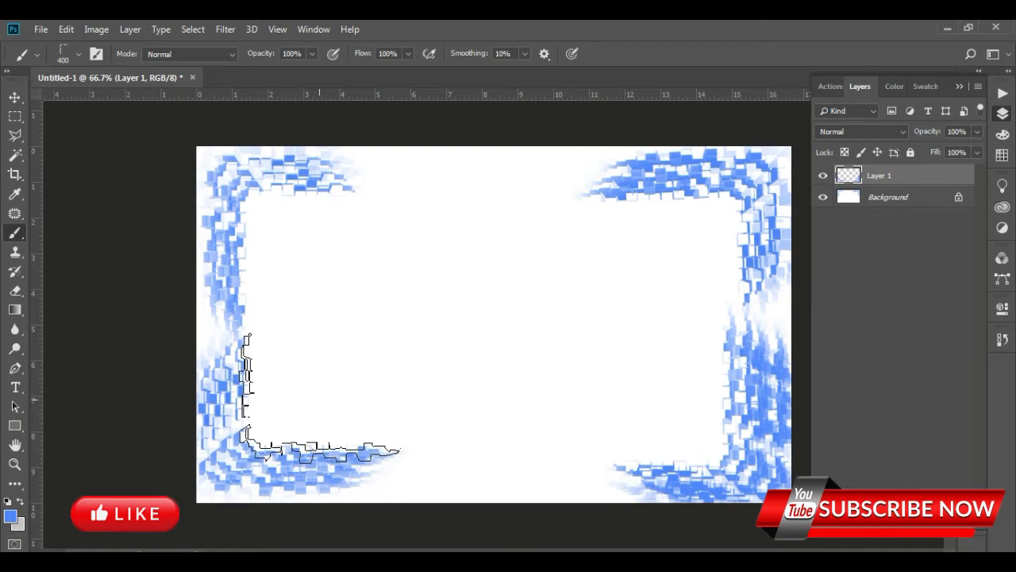
pyautogui.click(14, 96)
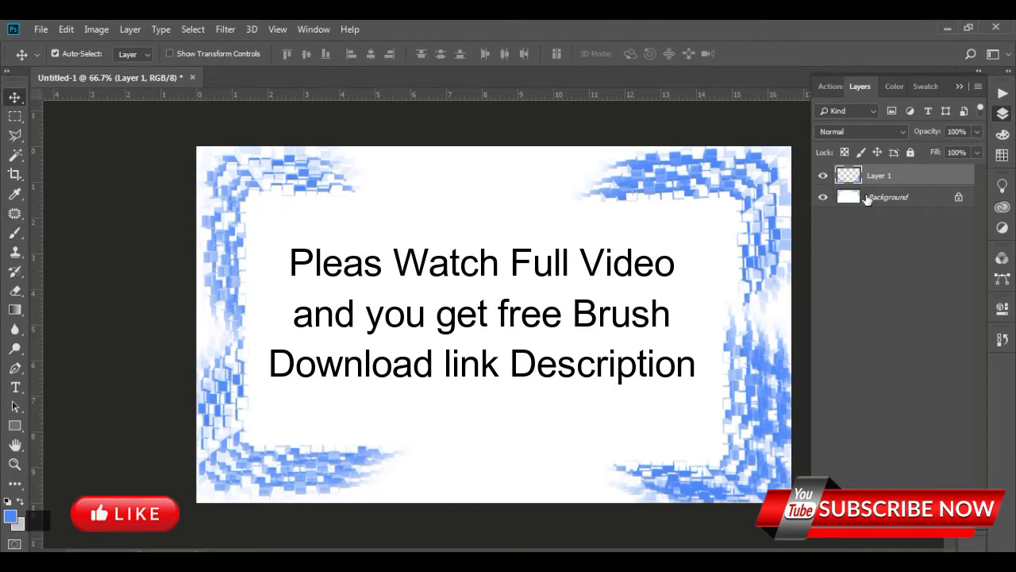
# Step: With the Background layer selected, set the background colour to white
pyautogui.click(867, 198)
pyautogui.click(19, 116)
pyautogui.moveTo(187, 135); pyautogui.dragTo(145, 167)
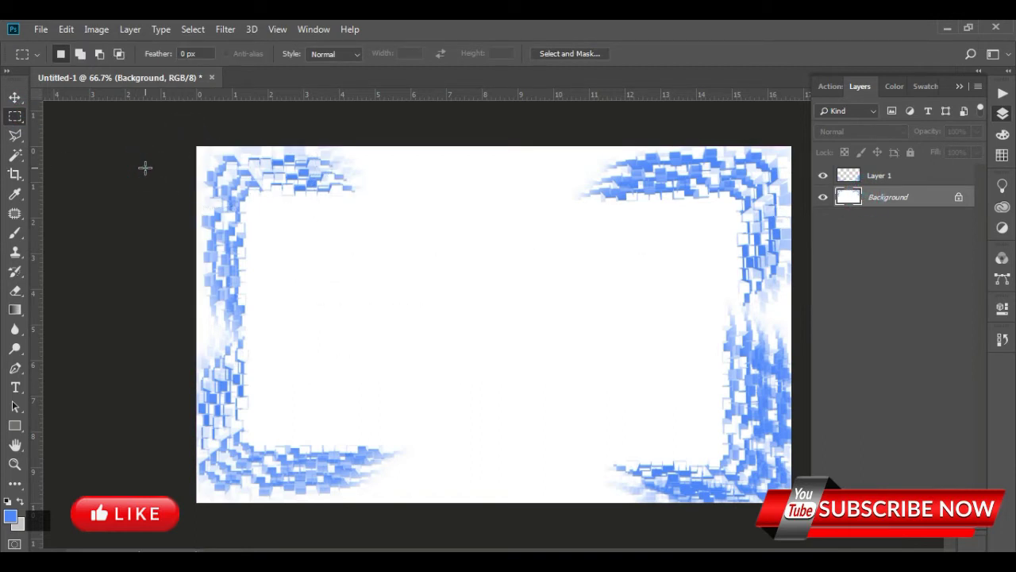
pyautogui.click(19, 526)
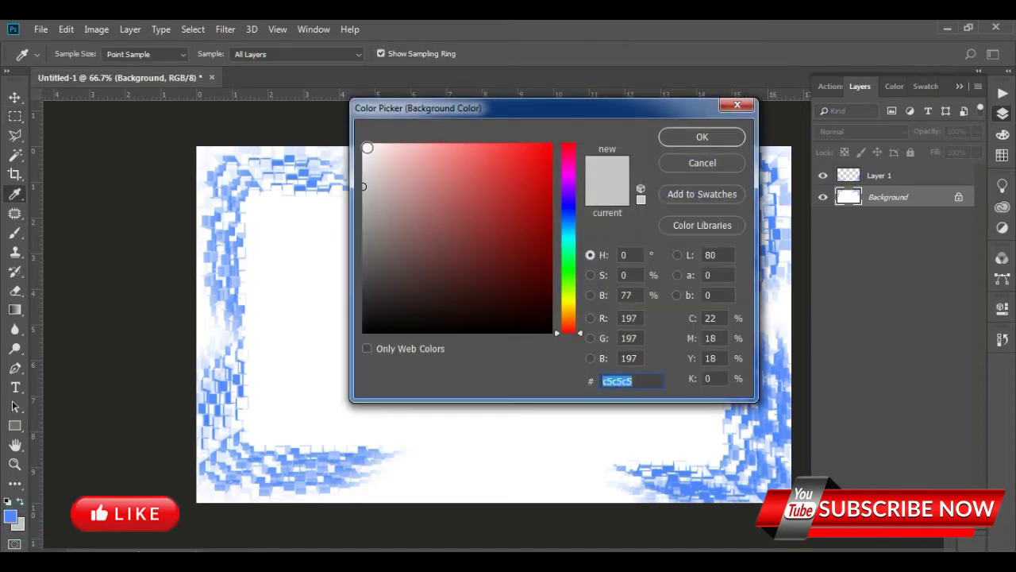
pyautogui.click(364, 144)
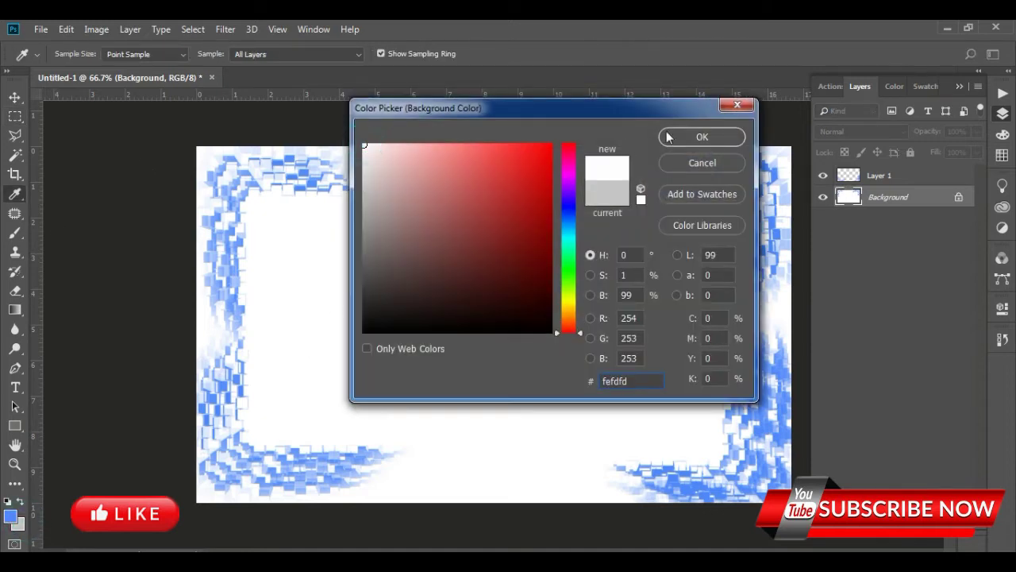
pyautogui.click(702, 136)
# Step: Fill the Background, then undo back until only the bottom corners remain
pyautogui.hotkey('alt', 'BackSpace')
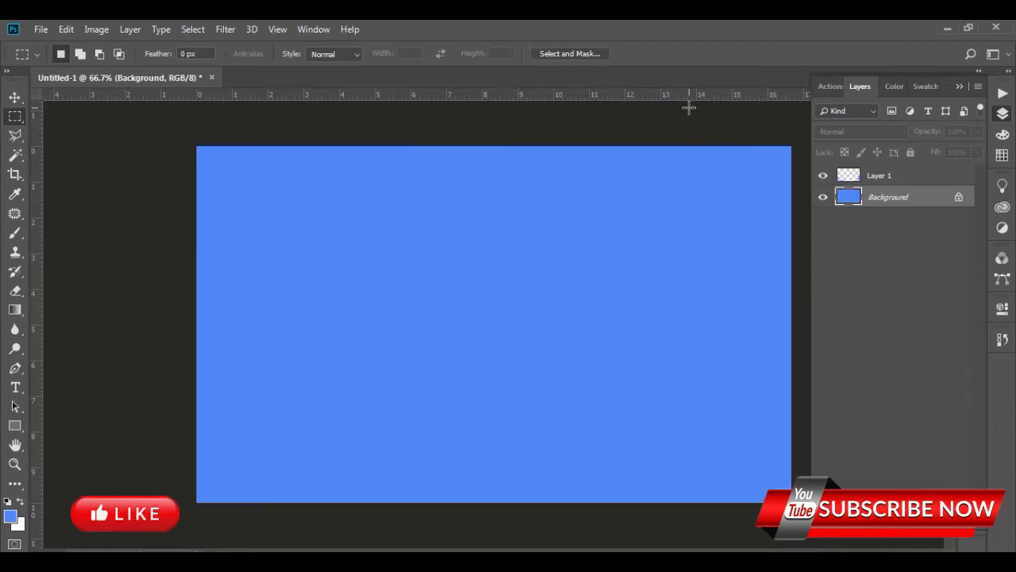
pyautogui.hotkey('ctrl', 'z')
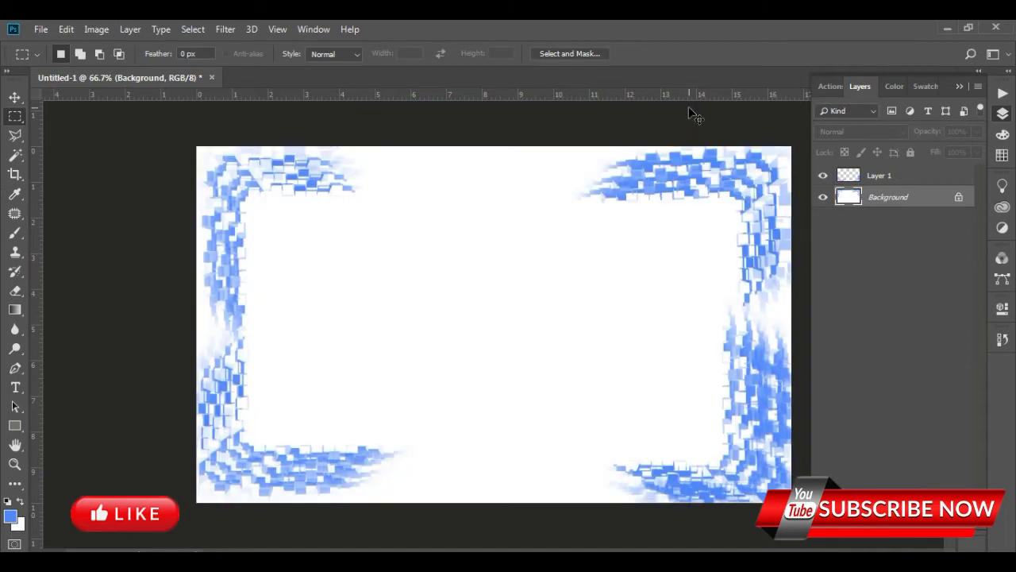
pyautogui.hotkey('ctrl', 'alt', 'z')
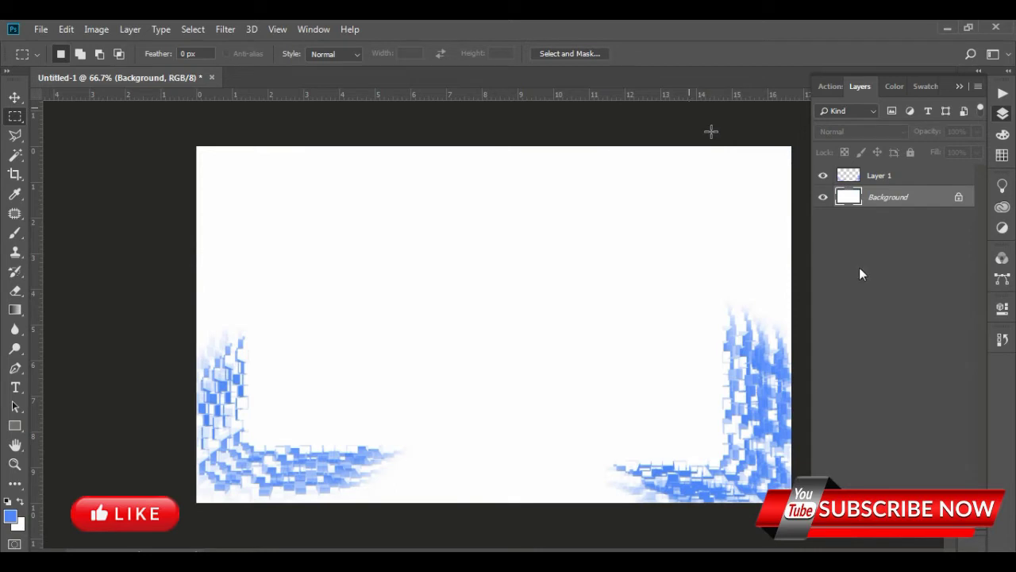
pyautogui.click(14, 97)
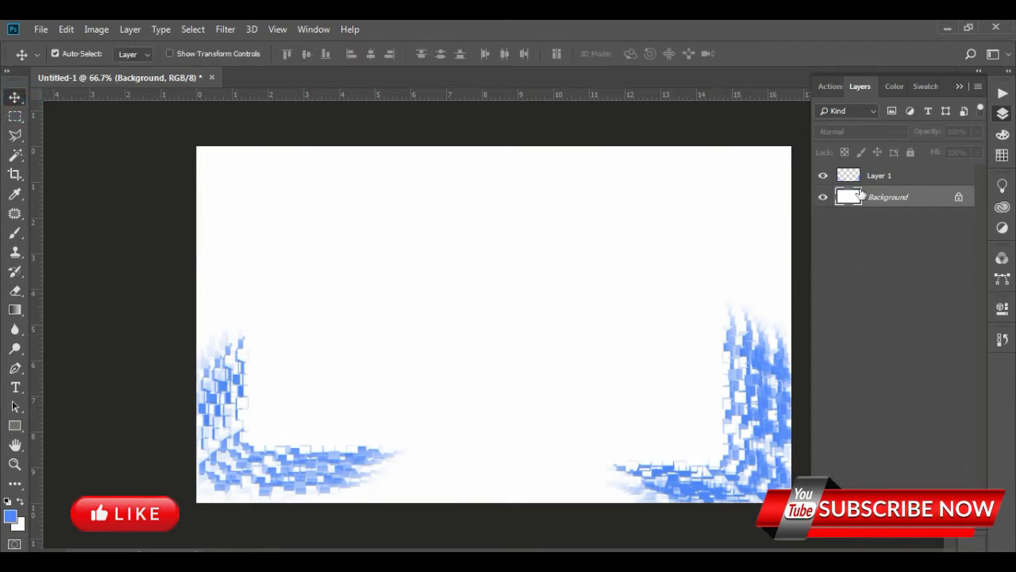
# Step: Try dragging a copy of Layer 1's corner tiles upward, then undo it
pyautogui.click(863, 181)
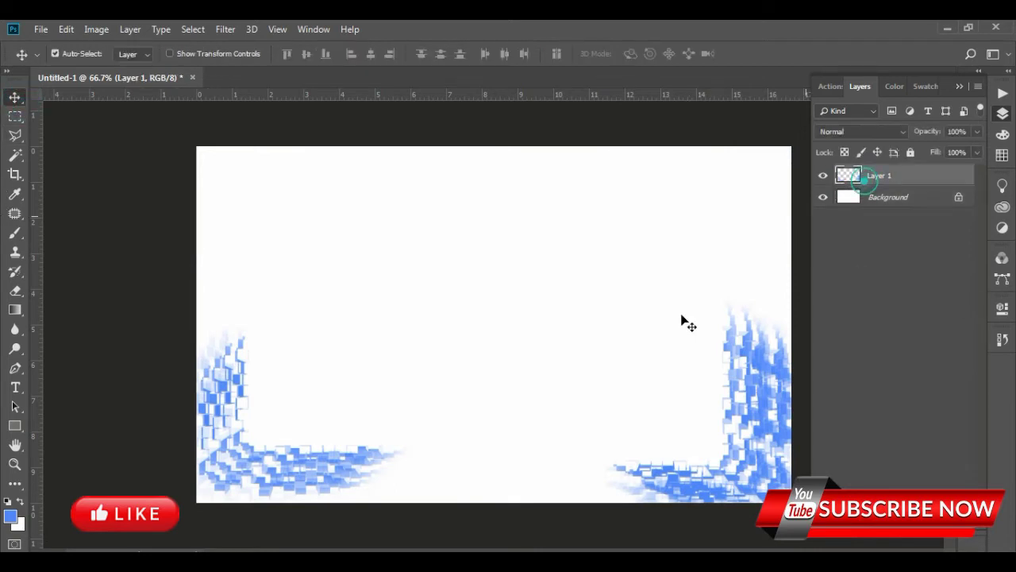
pyautogui.click(721, 419)
pyautogui.click(746, 405)
pyautogui.moveTo(752, 397); pyautogui.dragTo(750, 235)
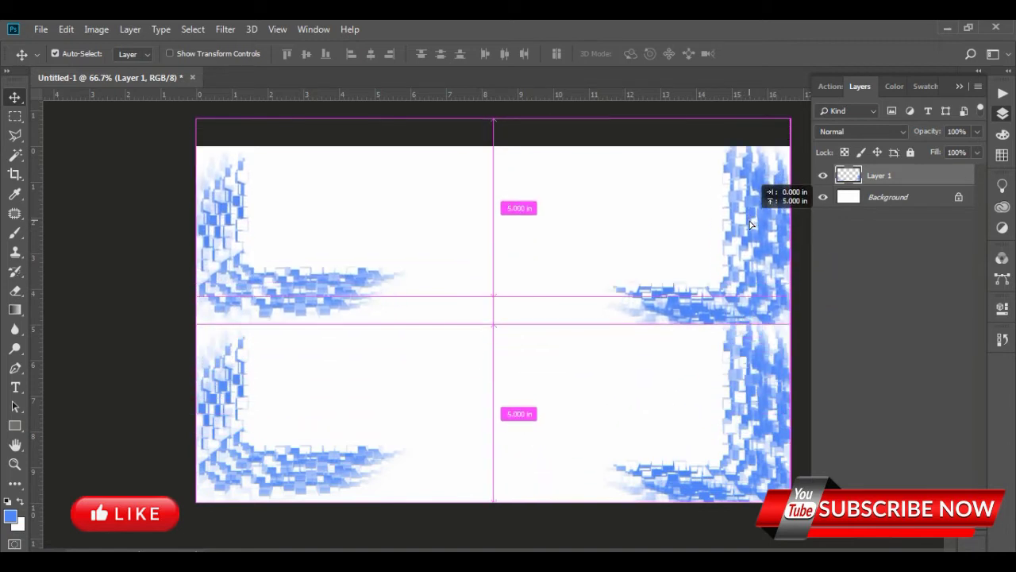
pyautogui.moveTo(751, 235); pyautogui.dragTo(750, 229)
pyautogui.hotkey('ctrl', 'z')
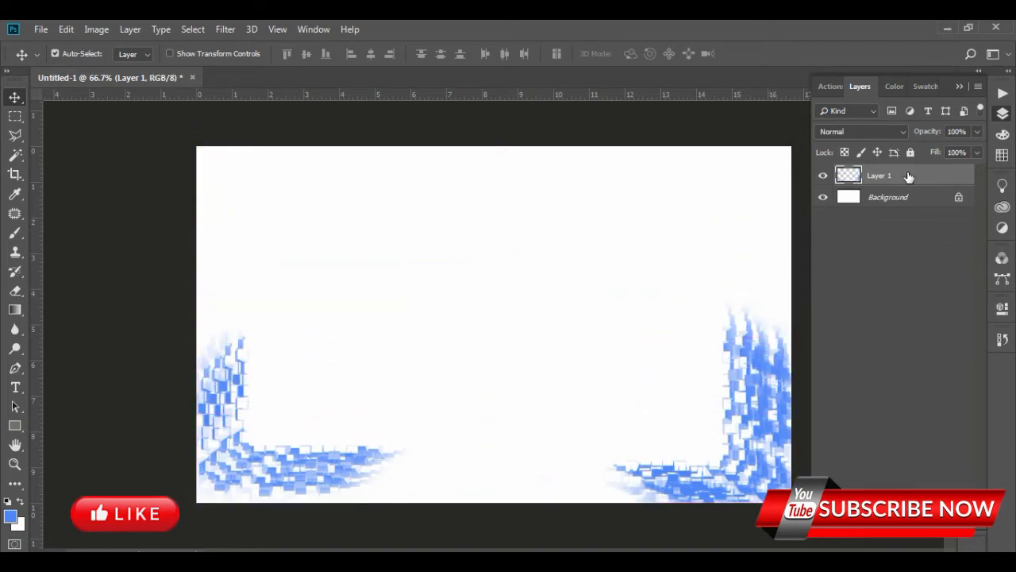
# Step: Duplicate Layer 1 as 'Layer 1 copy'
pyautogui.rightClick(909, 176)
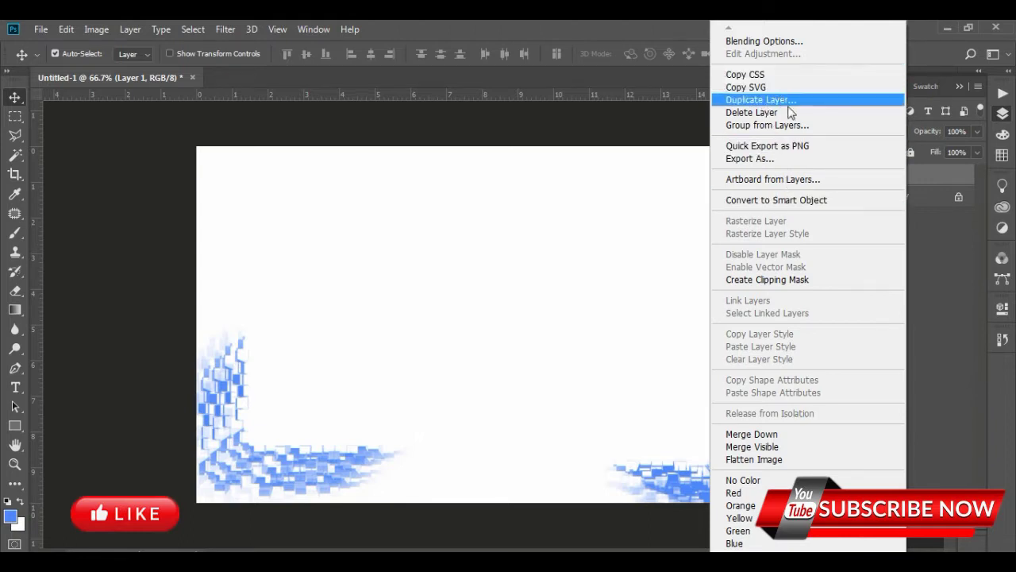
pyautogui.click(792, 100)
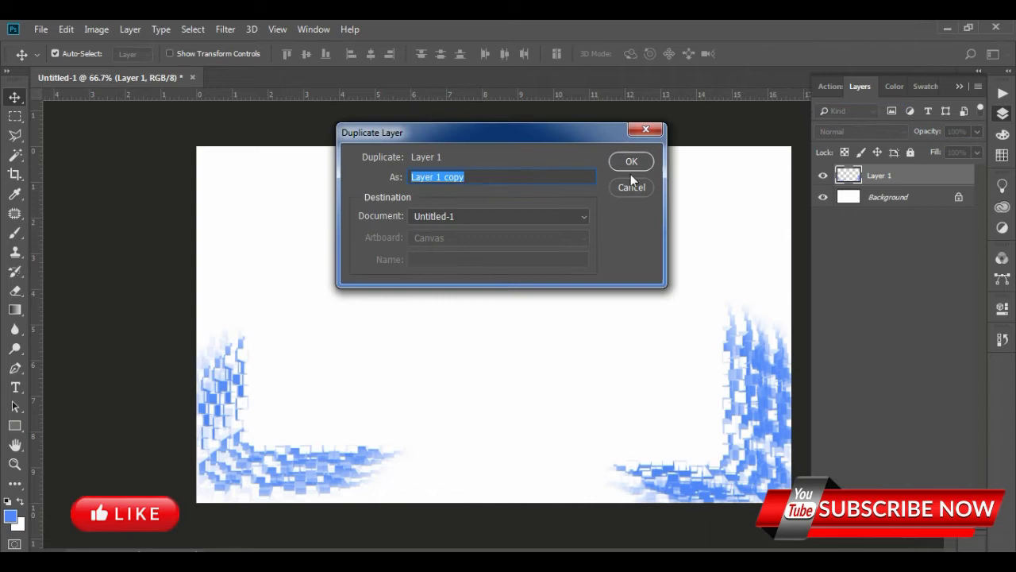
pyautogui.click(631, 164)
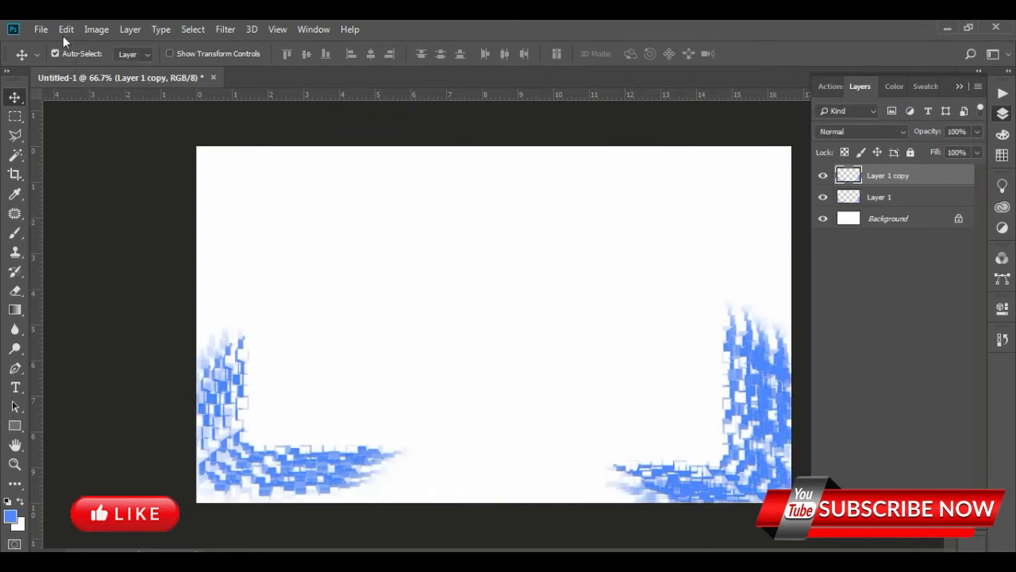
# Step: Flip Layer 1 copy vertically, undo a stray shift, and keep only the copy selected
pyautogui.click(64, 32)
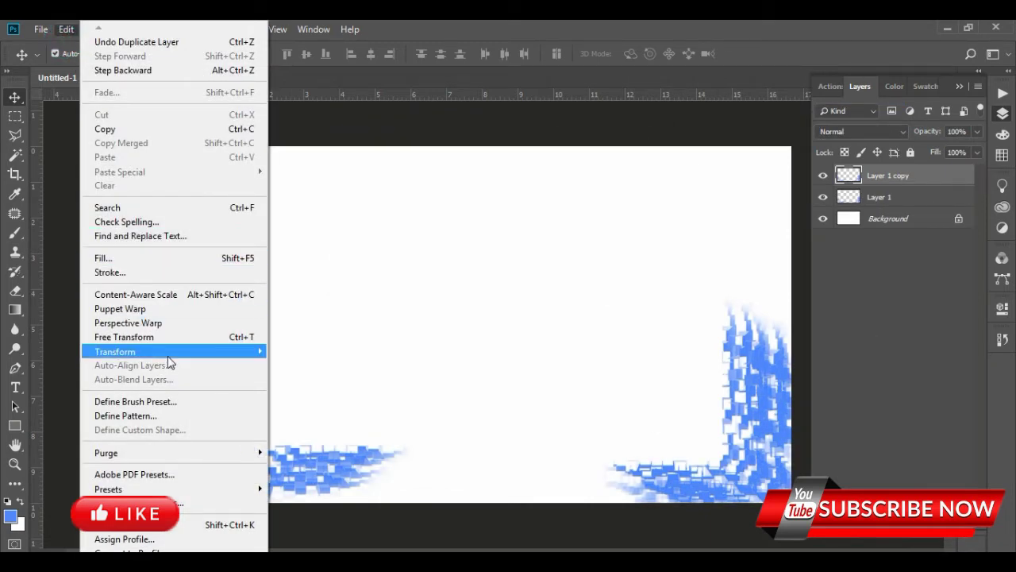
pyautogui.moveTo(116, 351)
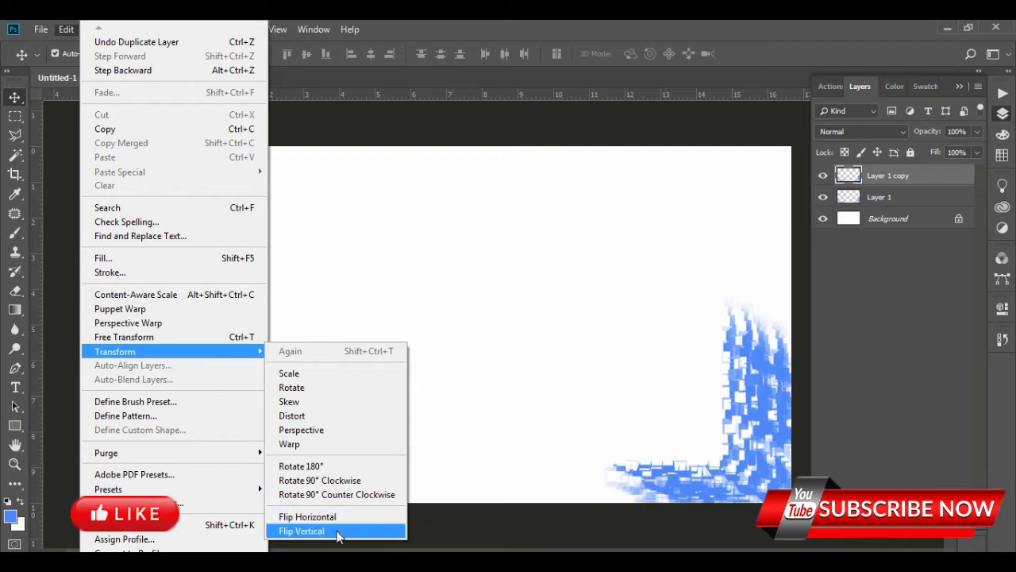
pyautogui.click(338, 530)
pyautogui.moveTo(288, 463); pyautogui.dragTo(296, 270)
pyautogui.press('z')
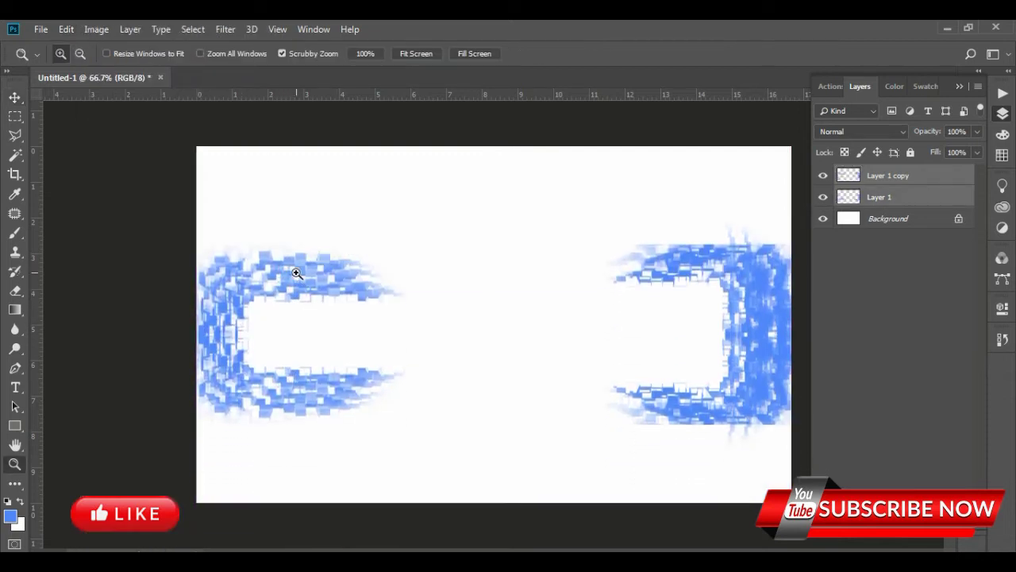
pyautogui.hotkey('ctrl', 'z')
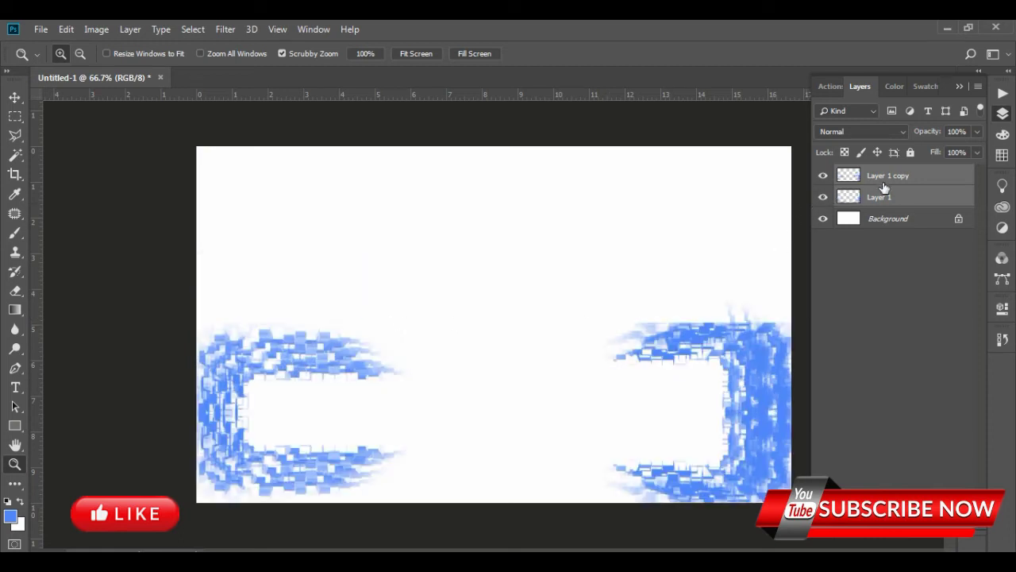
pyautogui.click(884, 182)
# Step: Drag the flipped Layer 1 copy to the canvas top edge, then select the Background layer
pyautogui.click(14, 97)
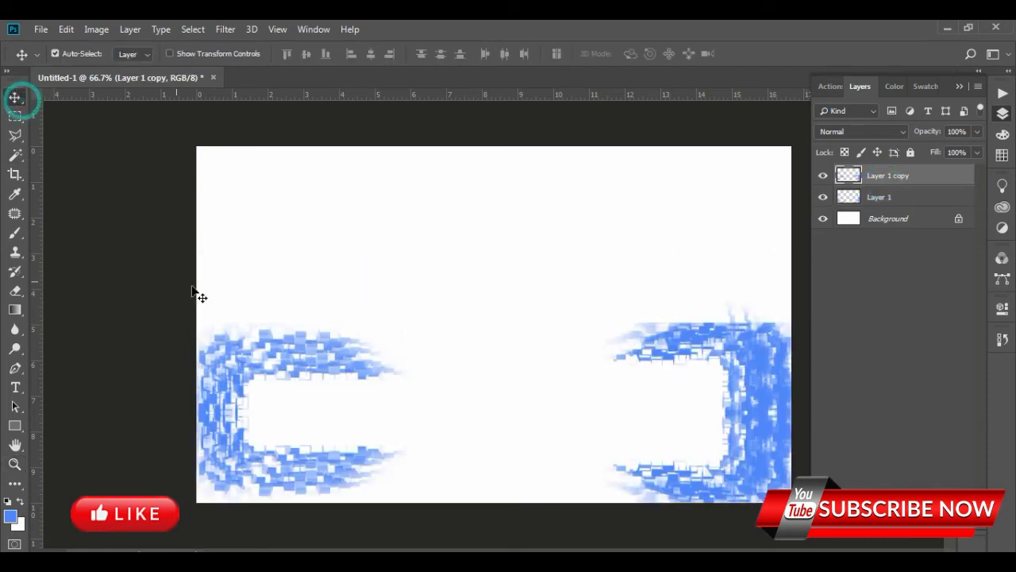
pyautogui.moveTo(302, 341); pyautogui.dragTo(301, 167)
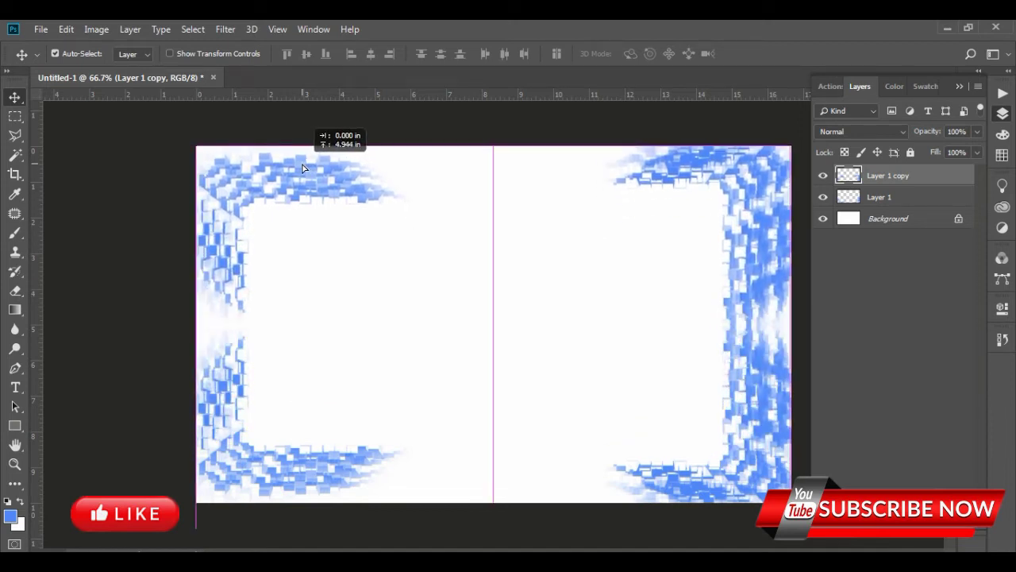
pyautogui.rightClick(265, 468)
pyautogui.click(294, 474)
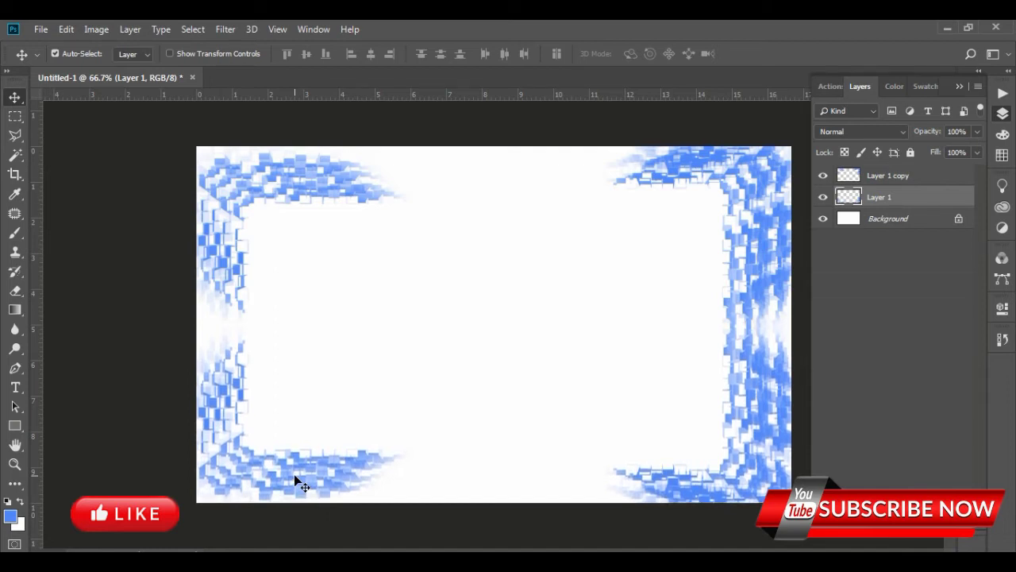
pyautogui.click(901, 177)
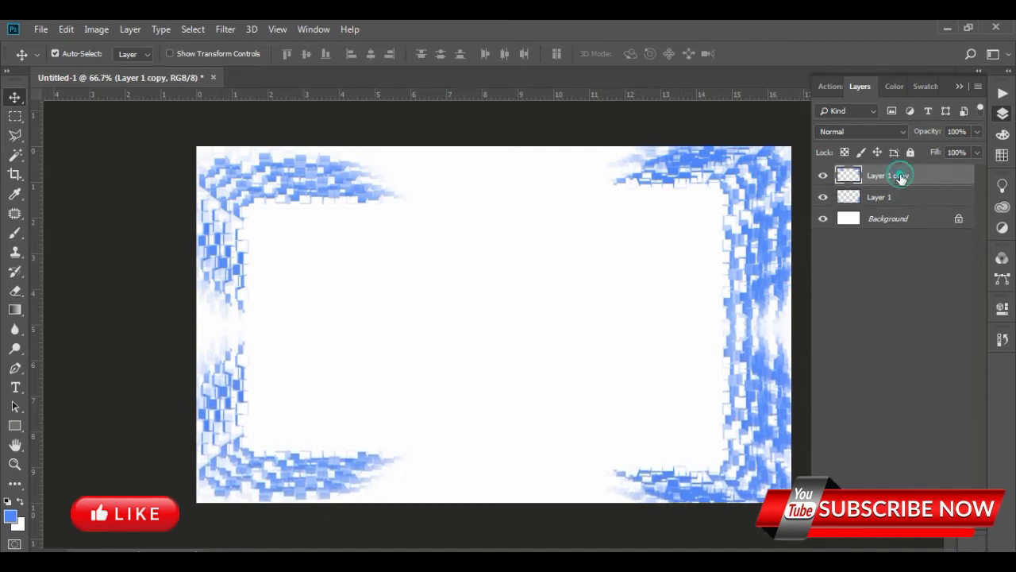
pyautogui.click(873, 219)
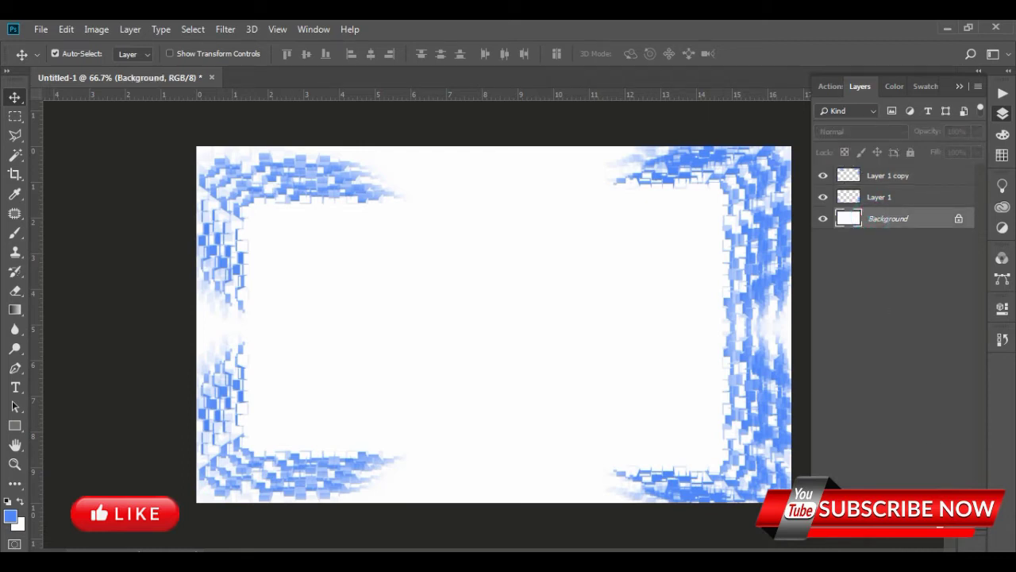
# Step: Add a new Layer 2 and browse the line brushes in the brush presets
pyautogui.hotkey('ctrl', 'shift', 'alt', 'n')
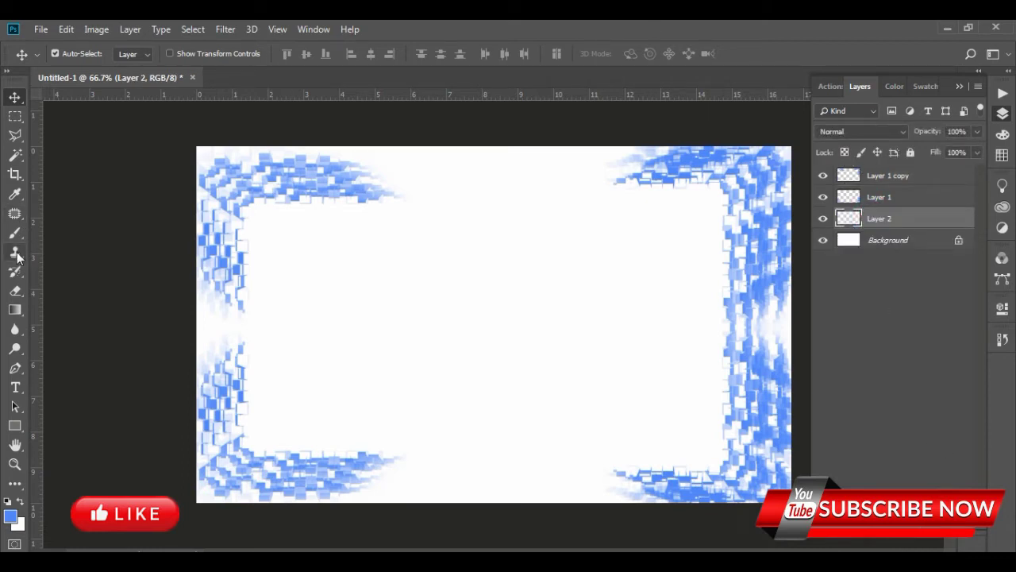
pyautogui.click(15, 232)
pyautogui.click(78, 53)
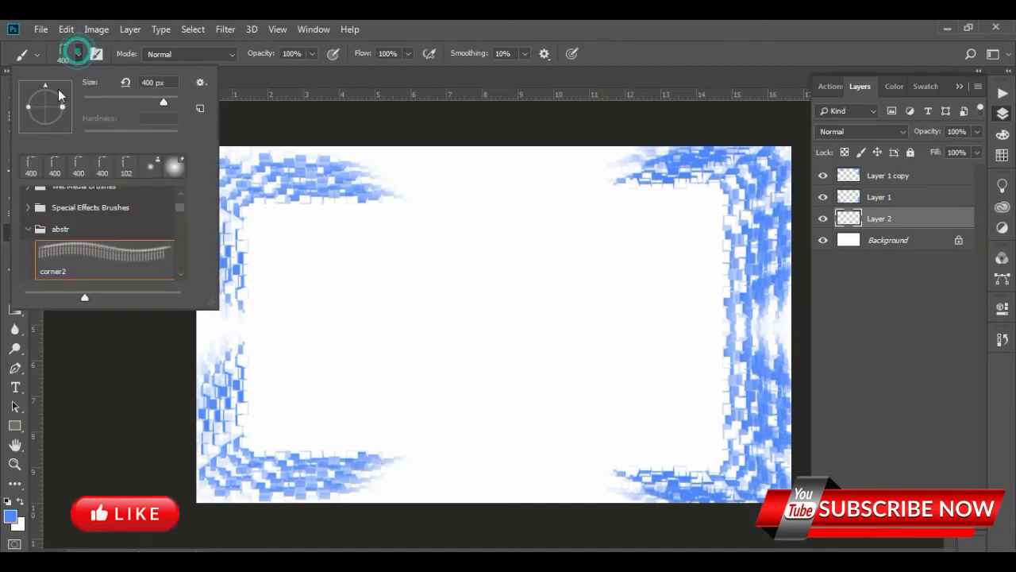
pyautogui.scroll(-1, 77, 231)
pyautogui.scroll(-1, 82, 238)
pyautogui.click(100, 266)
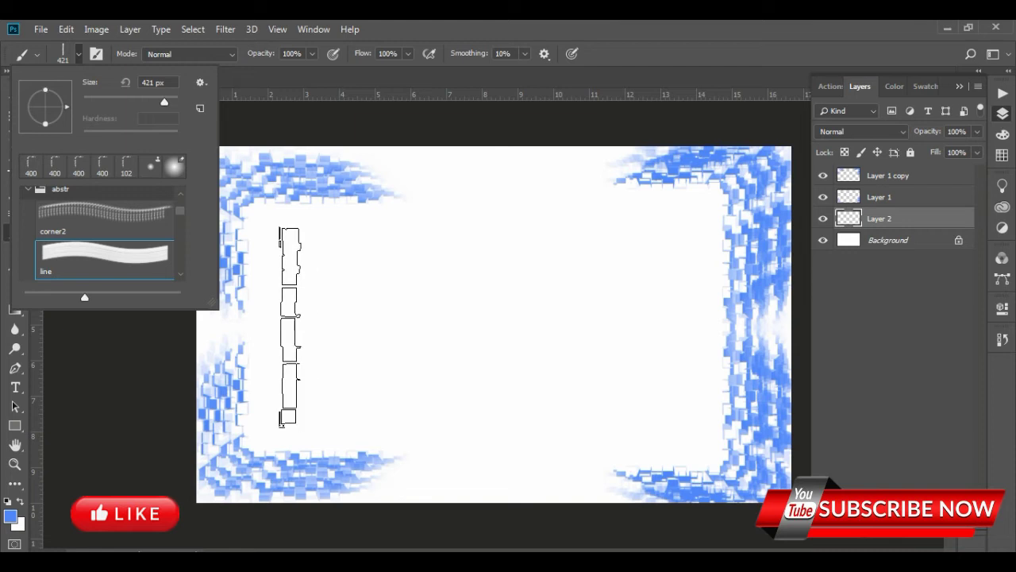
pyautogui.scroll(-1, 71, 235)
pyautogui.scroll(-1, 100, 244)
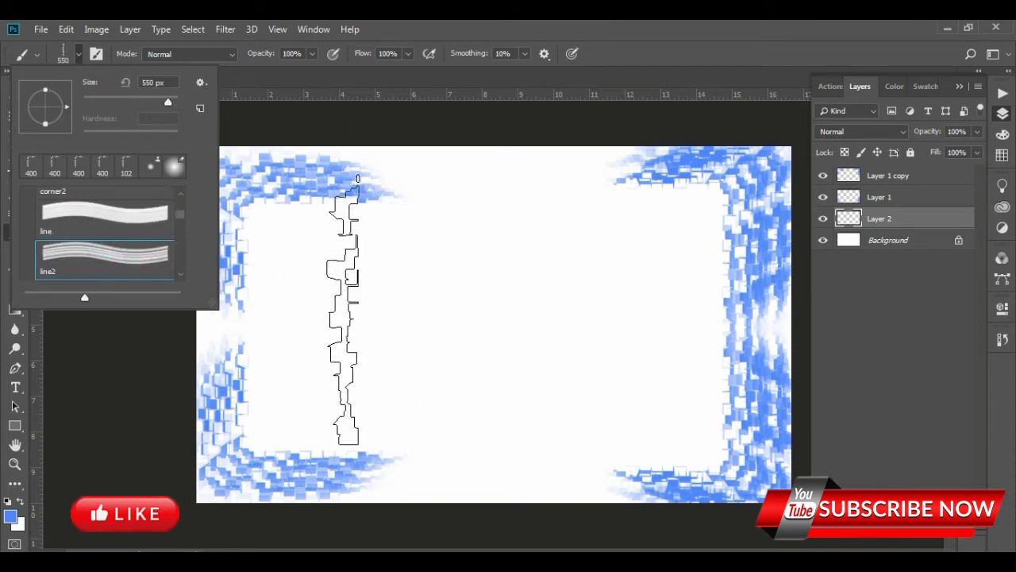
pyautogui.scroll(-1, 63, 237)
pyautogui.click(58, 248)
pyautogui.scroll(-1, 79, 236)
pyautogui.click(80, 244)
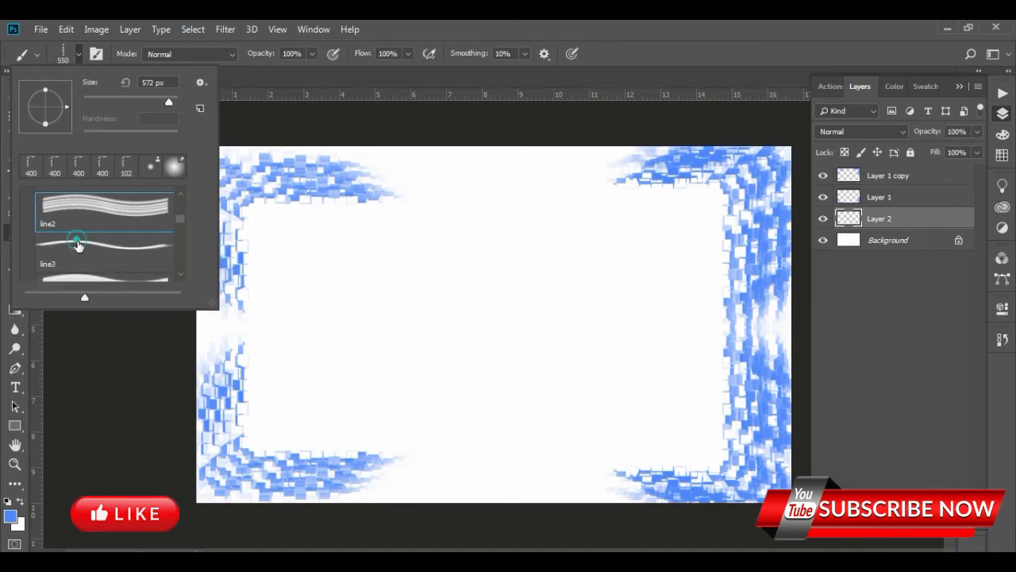
pyautogui.scroll(-1, 80, 236)
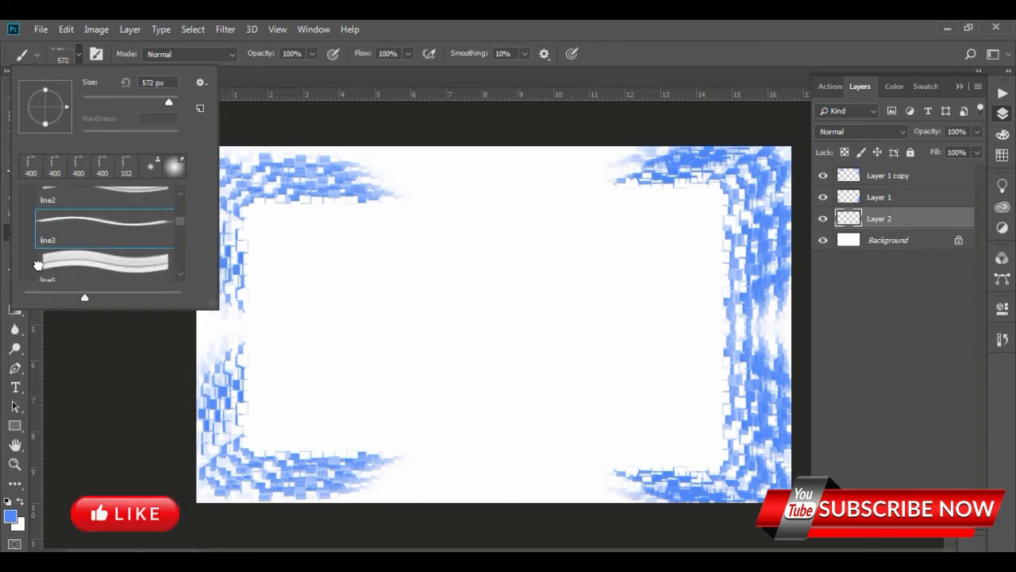
pyautogui.click(37, 264)
pyautogui.scroll(-1, 66, 254)
pyautogui.click(64, 253)
pyautogui.scroll(-1, 91, 263)
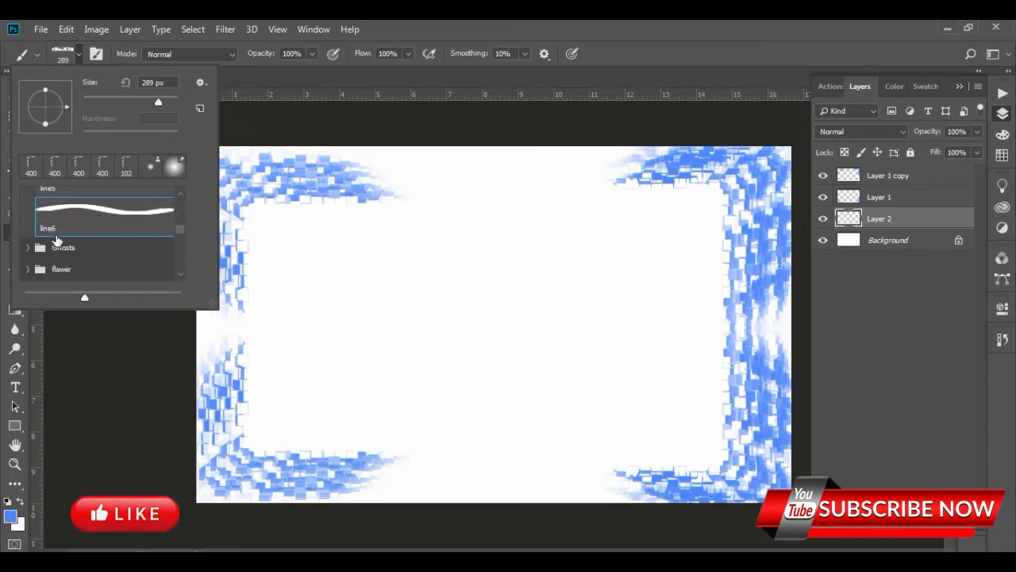
pyautogui.scroll(-1, 57, 240)
pyautogui.scroll(1, 55, 239)
pyautogui.scroll(1, 54, 238)
pyautogui.scroll(1, 52, 238)
pyautogui.scroll(1, 51, 238)
pyautogui.scroll(1, 48, 232)
pyautogui.scroll(1, 48, 231)
pyautogui.scroll(1, 47, 230)
pyautogui.scroll(1, 44, 229)
# Step: Switch to the Ghosts folder and pick an ms69.ghost brush
pyautogui.click(26, 199)
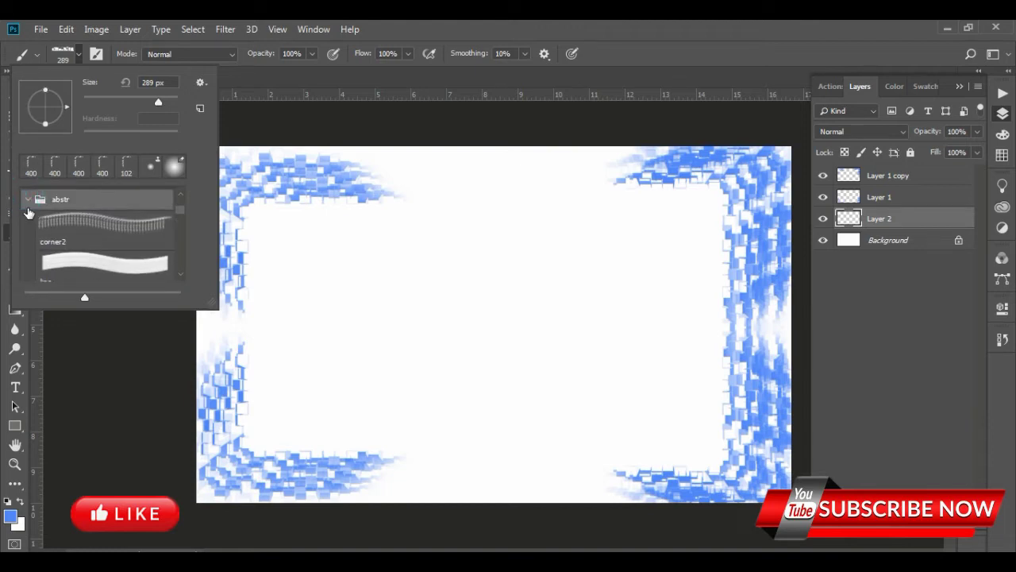
pyautogui.click(26, 200)
pyautogui.click(70, 227)
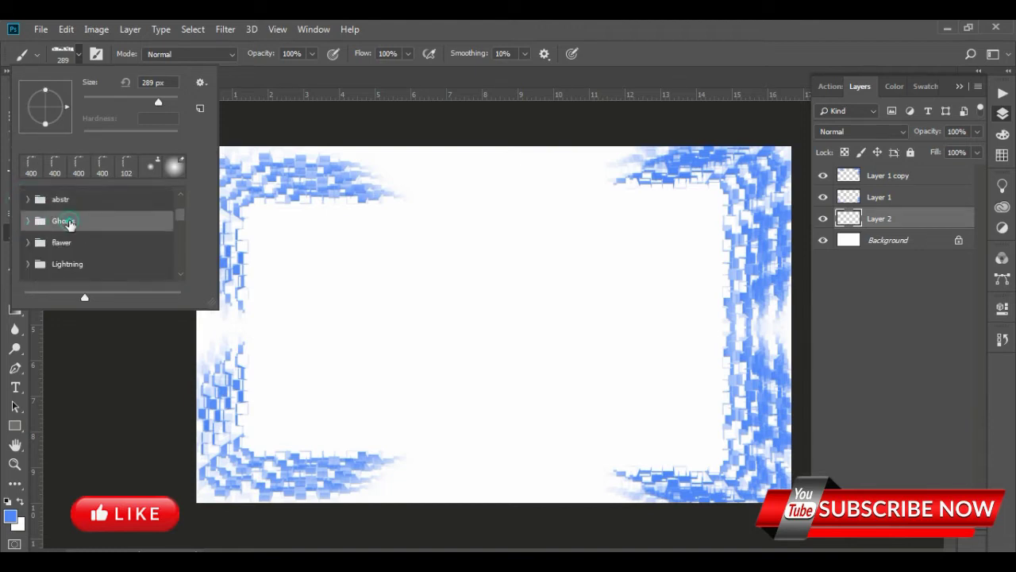
pyautogui.click(27, 221)
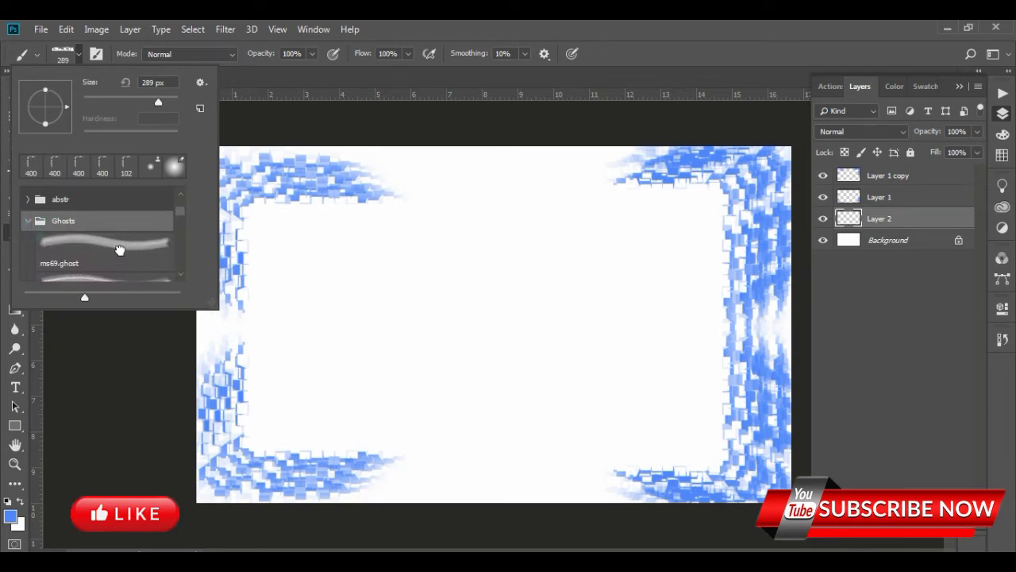
pyautogui.click(119, 248)
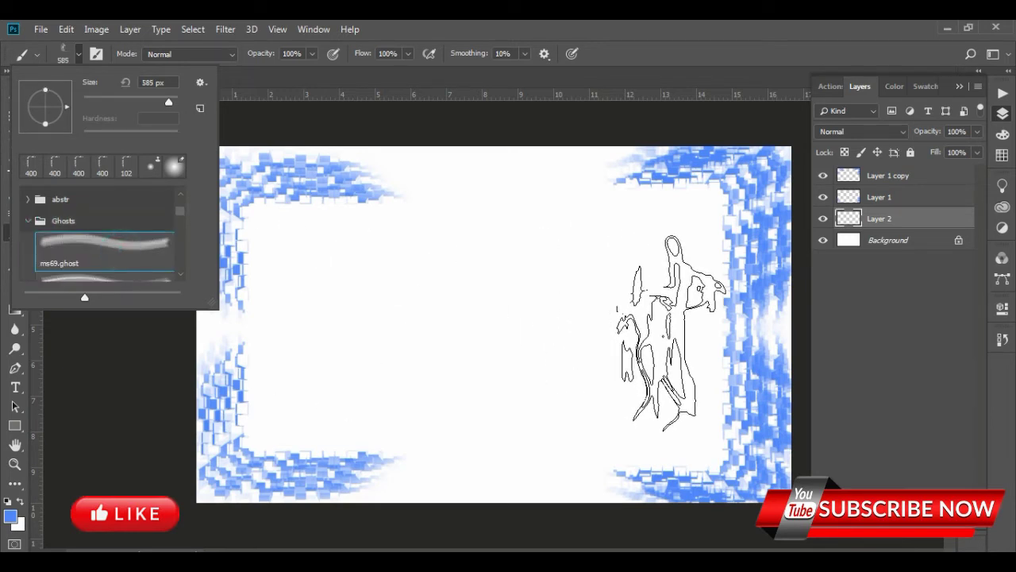
pyautogui.scroll(-1, 65, 248)
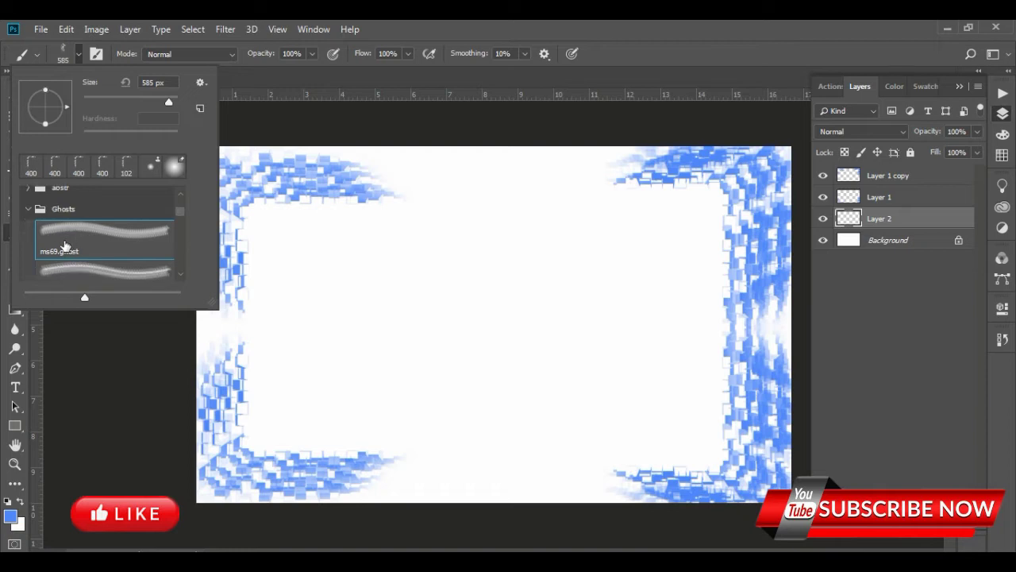
pyautogui.scroll(-1, 83, 249)
pyautogui.click(85, 248)
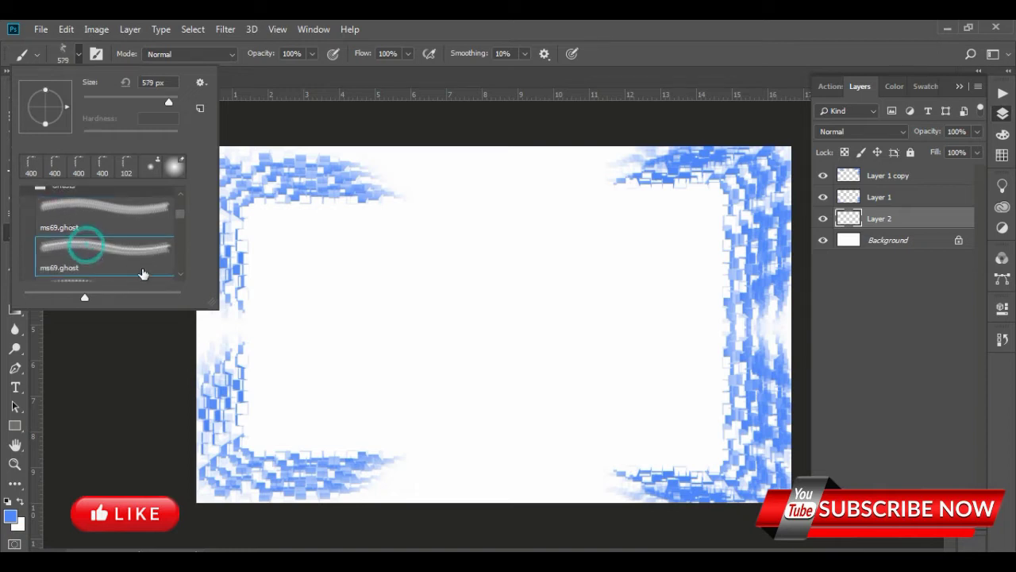
pyautogui.scroll(-2, 90, 262)
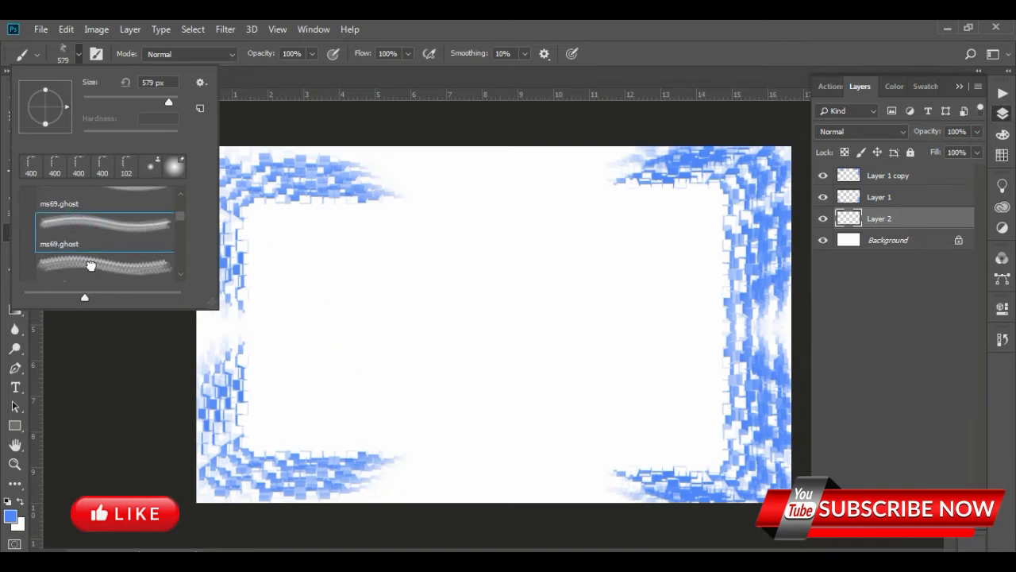
pyautogui.click(90, 265)
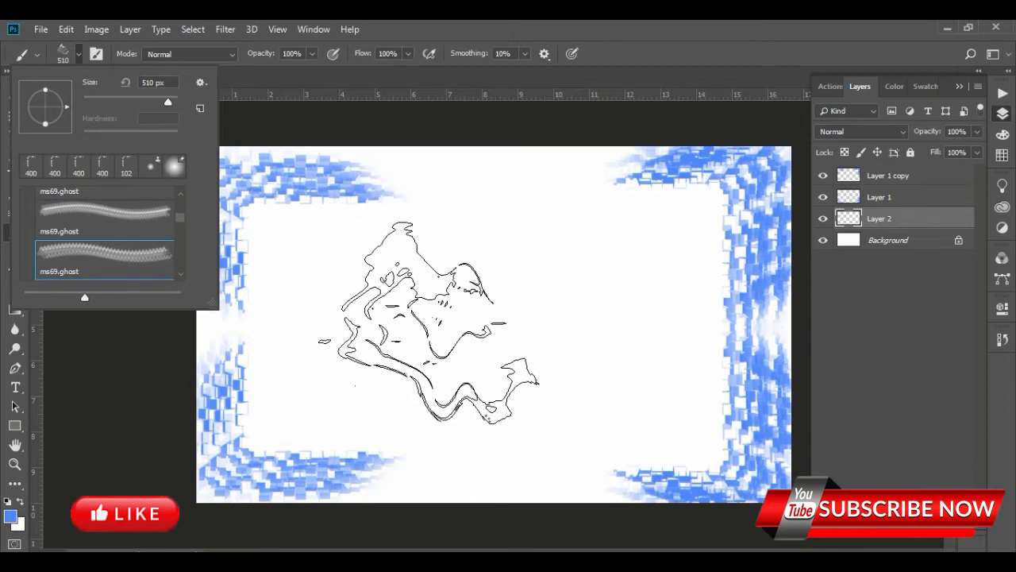
# Step: Stamp four blue ghost-smoke shapes across the centre of the canvas
pyautogui.click(430, 324)
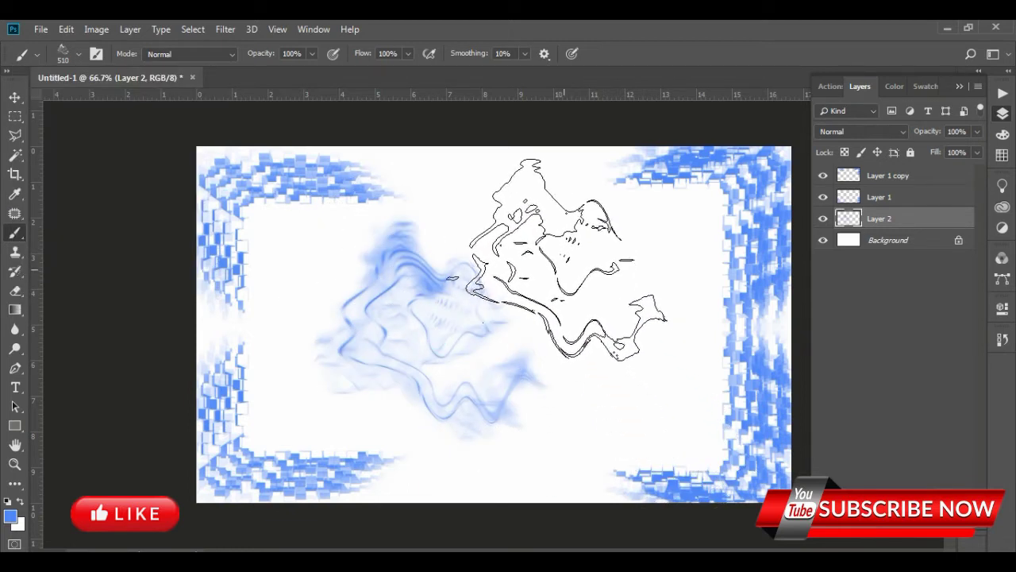
pyautogui.click(570, 242)
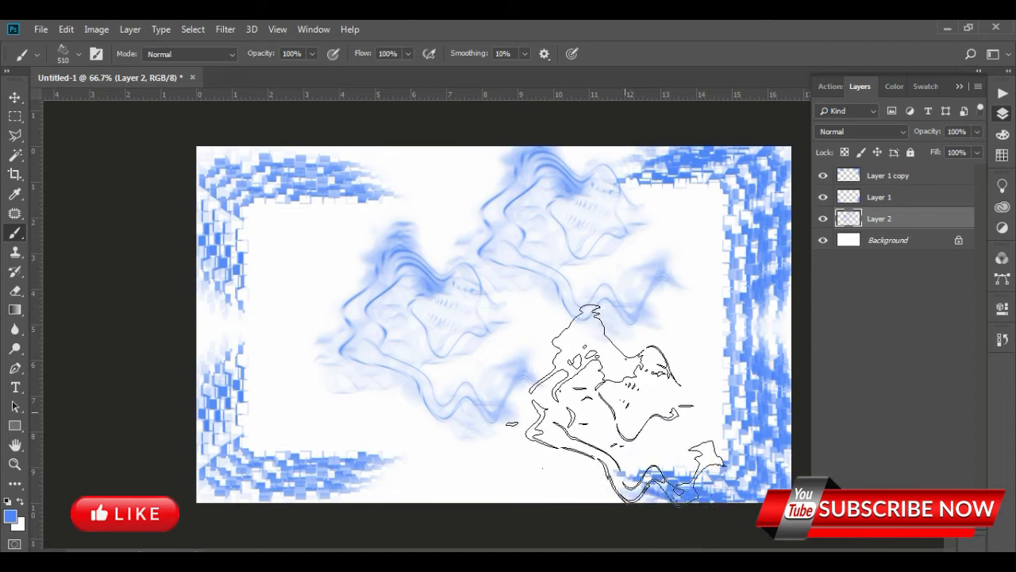
pyautogui.click(601, 405)
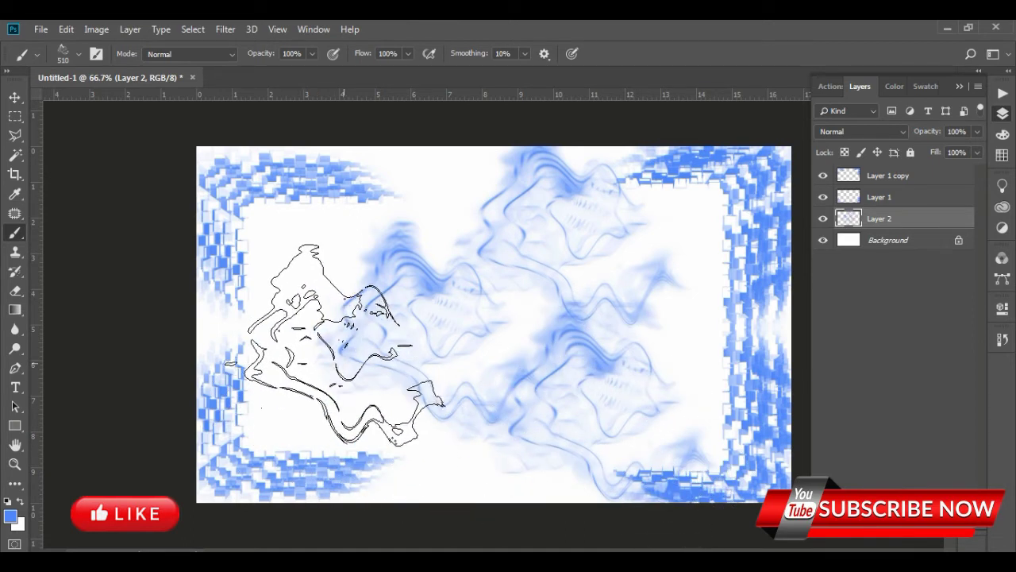
pyautogui.click(401, 333)
pyautogui.click(17, 97)
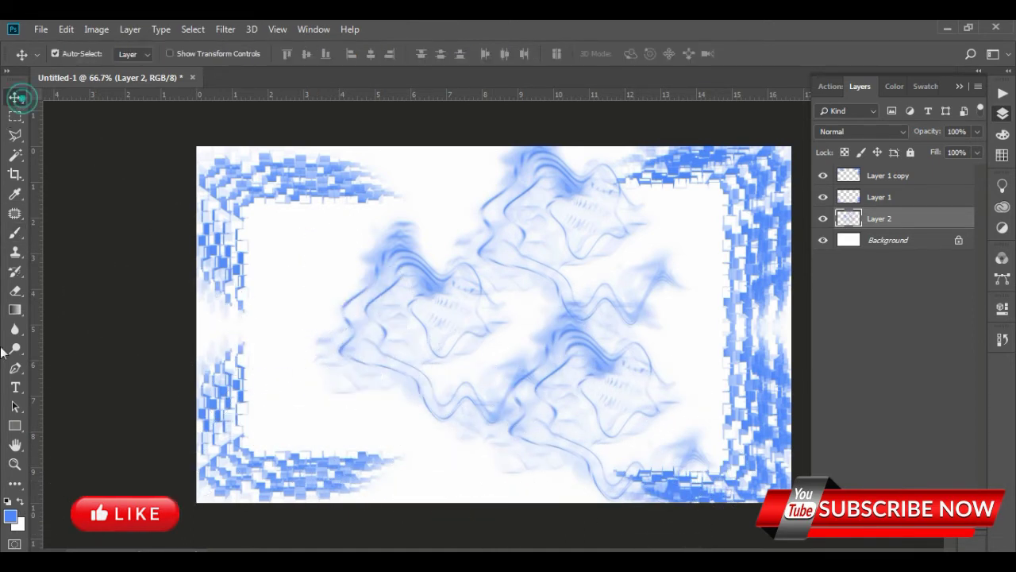
# Step: Lower Layer 2's fill to 33% and nudge the smoke slightly left
pyautogui.click(976, 152)
pyautogui.click(961, 169)
pyautogui.moveTo(947, 173); pyautogui.dragTo(930, 171)
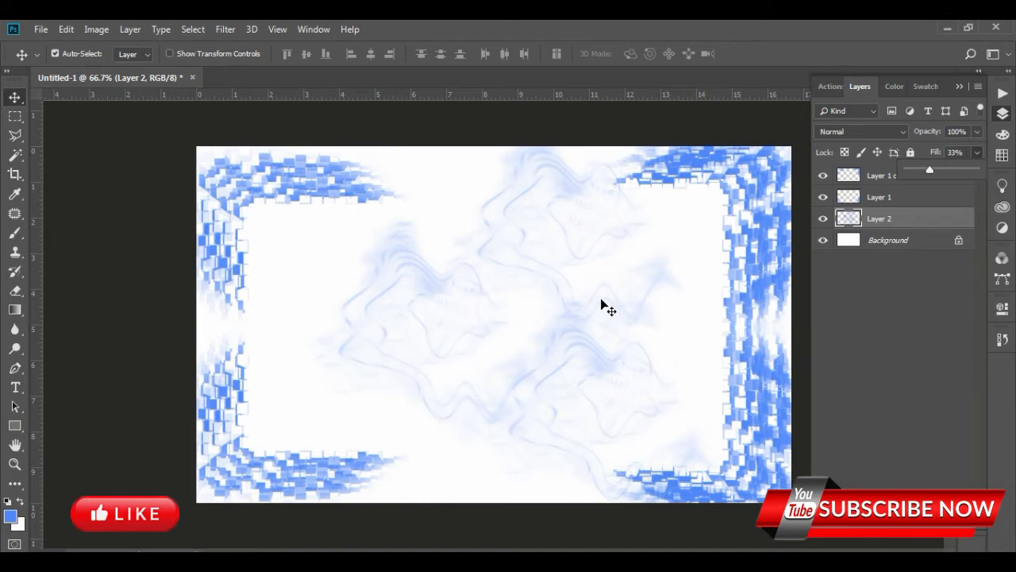
pyautogui.moveTo(577, 302); pyautogui.dragTo(537, 298)
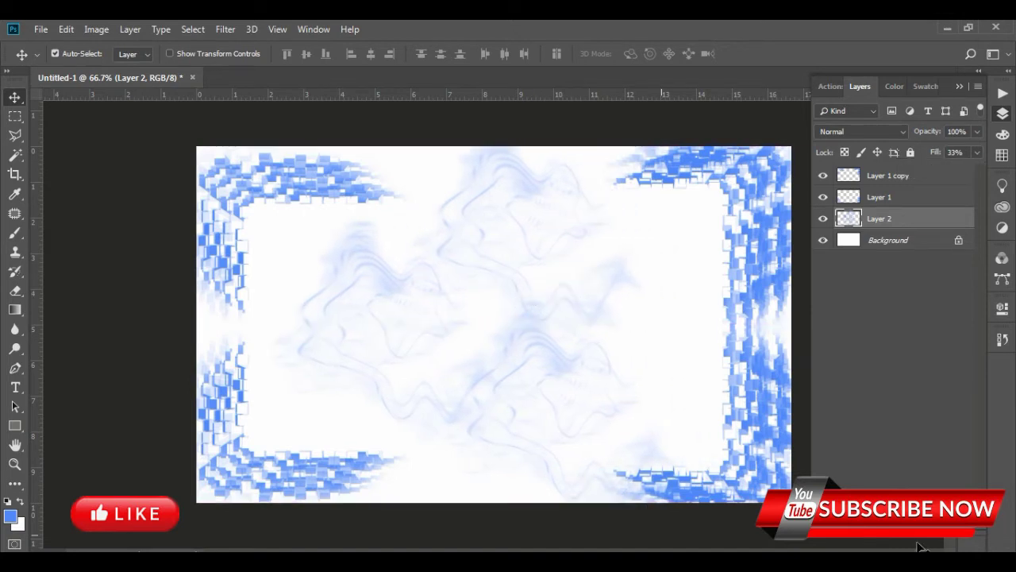
# Step: Delete Layer 2 and add a fresh empty layer
pyautogui.press('Delete')
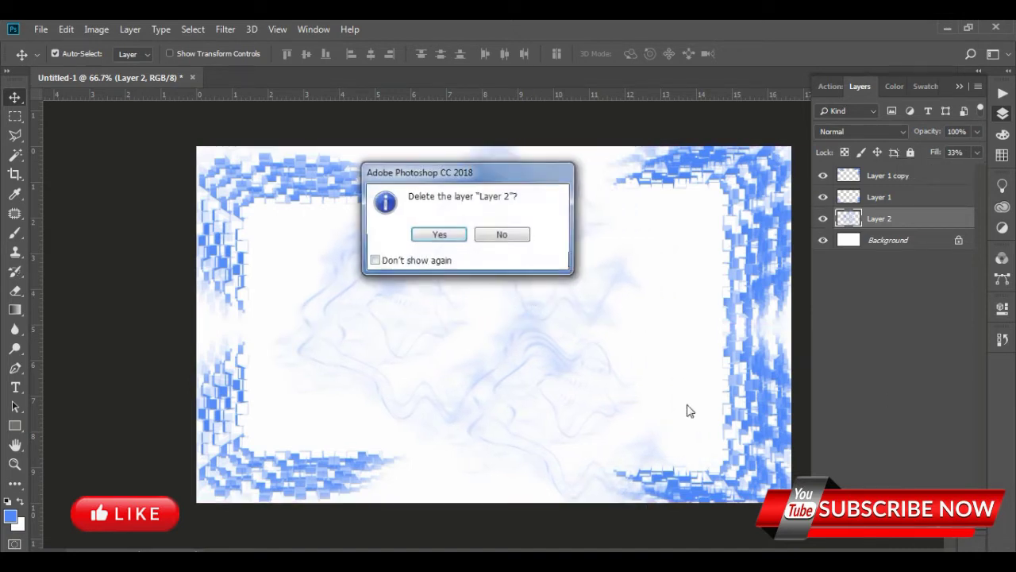
pyautogui.click(421, 239)
pyautogui.hotkey('ctrl', 'shift', 'alt', 'n')
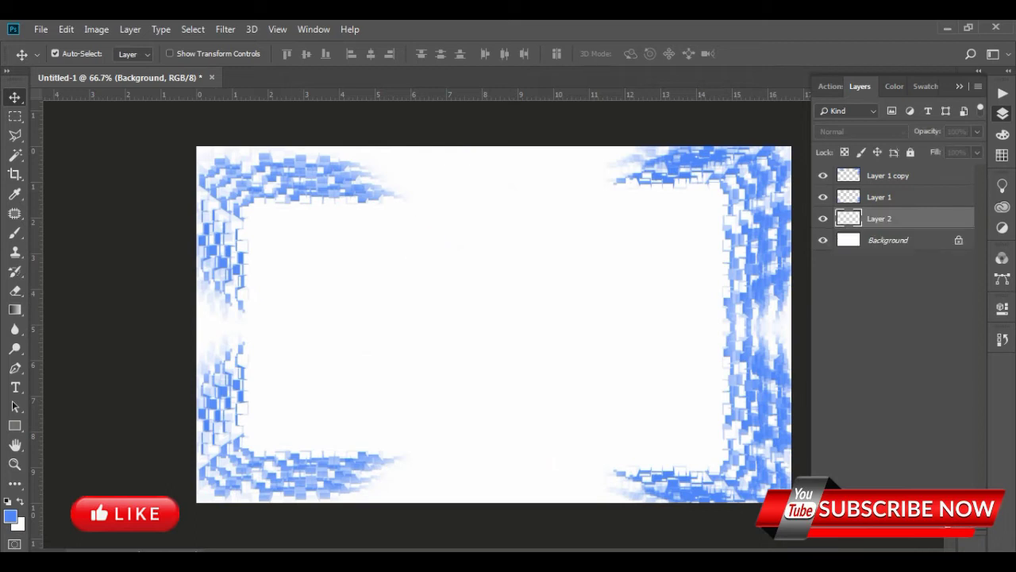
pyautogui.click(15, 231)
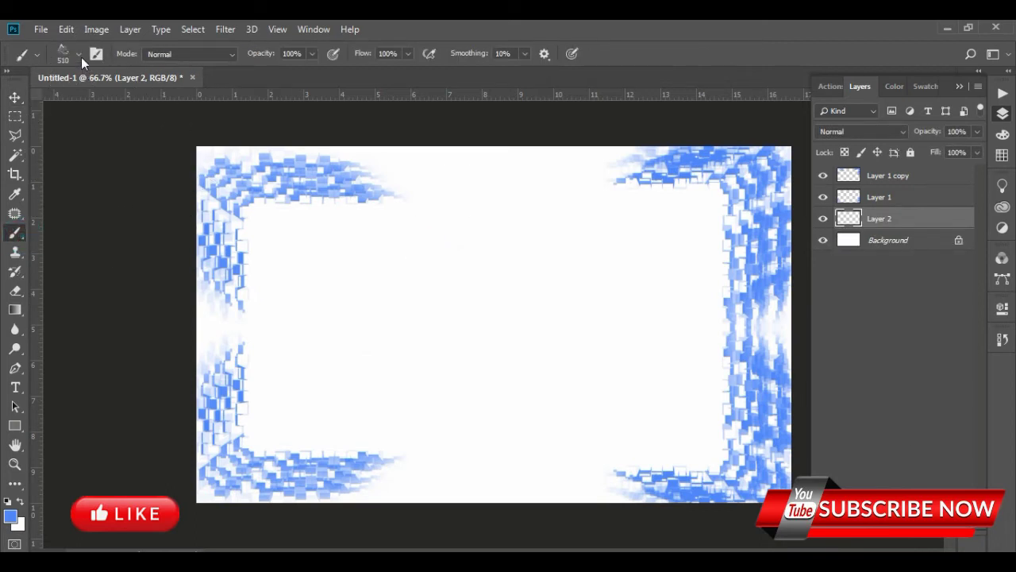
# Step: Try out brushes from the Ghosts and Lightning brush folders
pyautogui.click(80, 54)
pyautogui.scroll(-1, 54, 238)
pyautogui.scroll(-1, 51, 231)
pyautogui.scroll(-1, 49, 224)
pyautogui.click(71, 248)
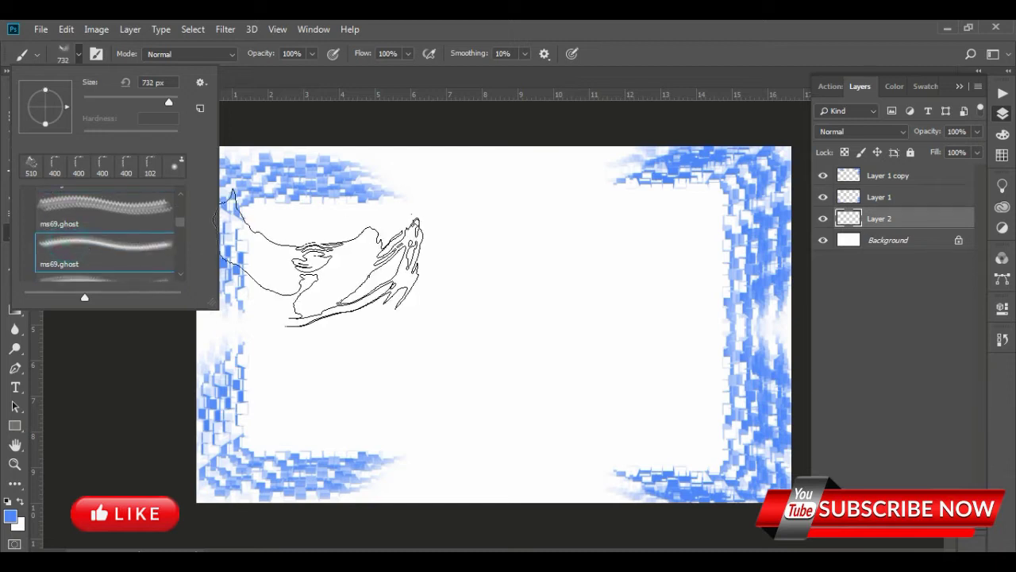
pyautogui.scroll(1, 38, 266)
pyautogui.click(60, 242)
pyautogui.scroll(1, 64, 242)
pyautogui.scroll(1, 45, 224)
pyautogui.scroll(1, 44, 223)
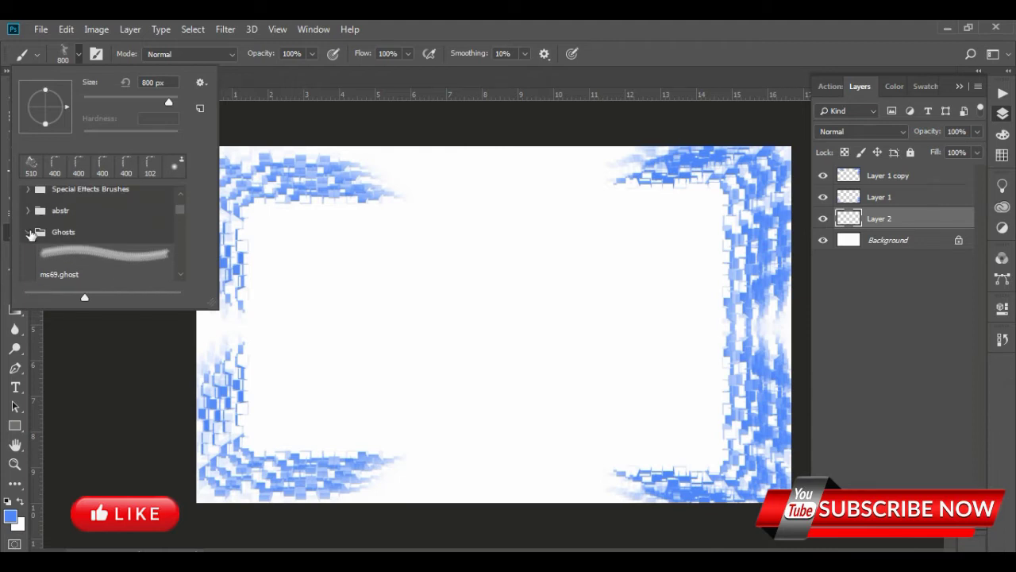
pyautogui.click(29, 232)
pyautogui.scroll(-1, 91, 237)
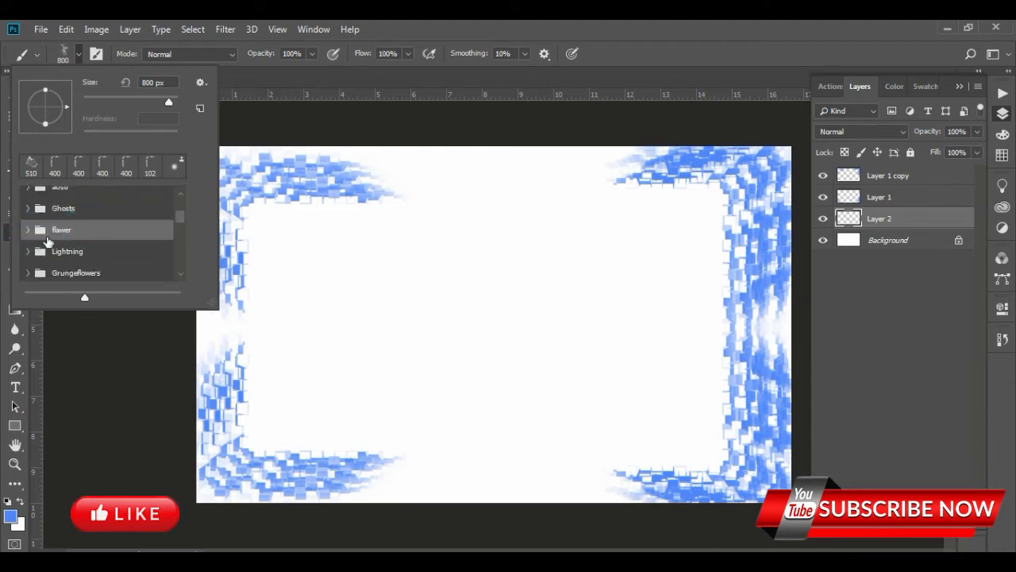
pyautogui.click(28, 251)
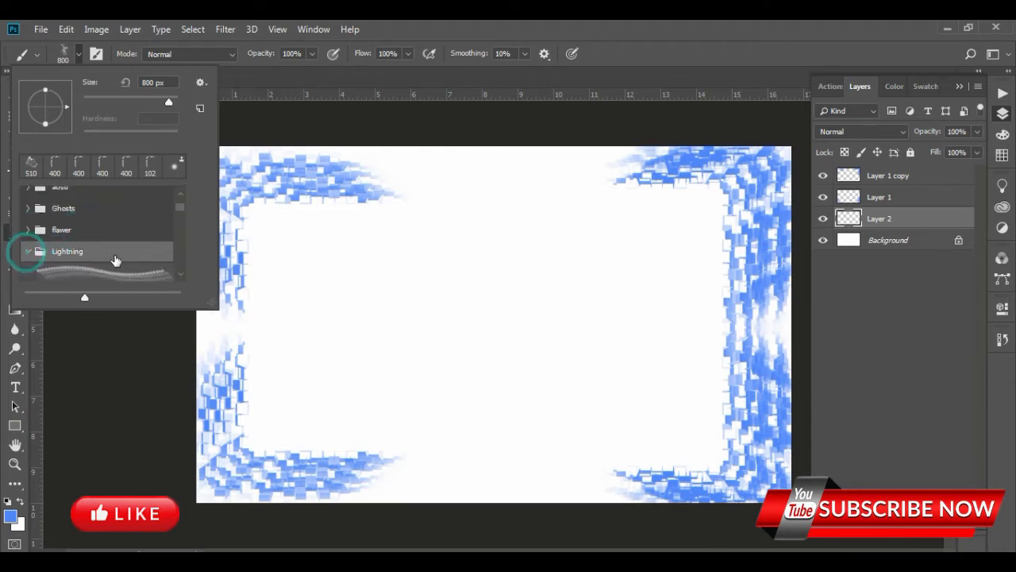
pyautogui.scroll(-2, 115, 260)
pyautogui.click(95, 238)
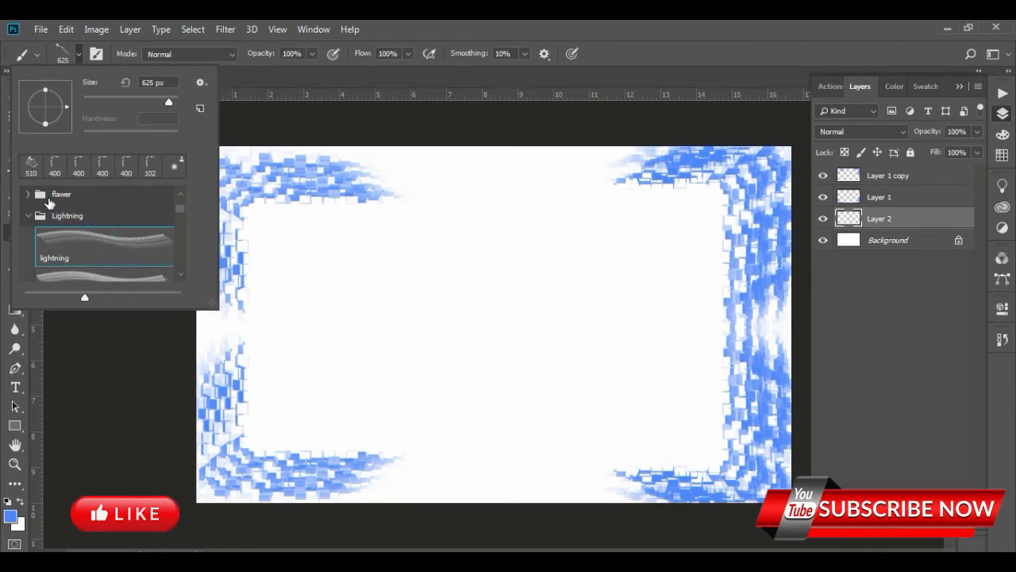
# Step: Pick flawer brush #1 at 99 px and test-stamp a flower on the canvas
pyautogui.click(47, 194)
pyautogui.click(27, 194)
pyautogui.click(79, 226)
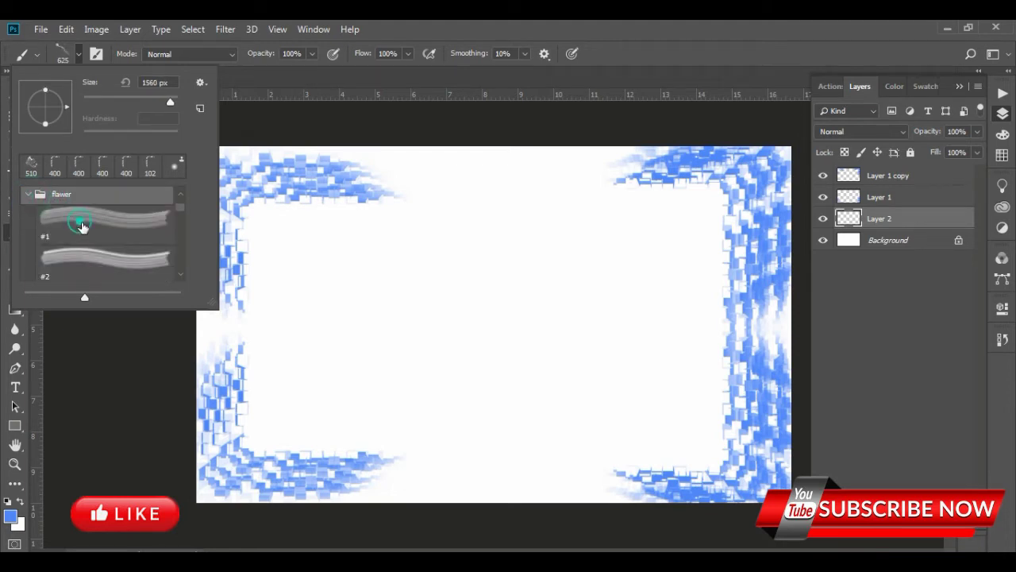
pyautogui.click(107, 102)
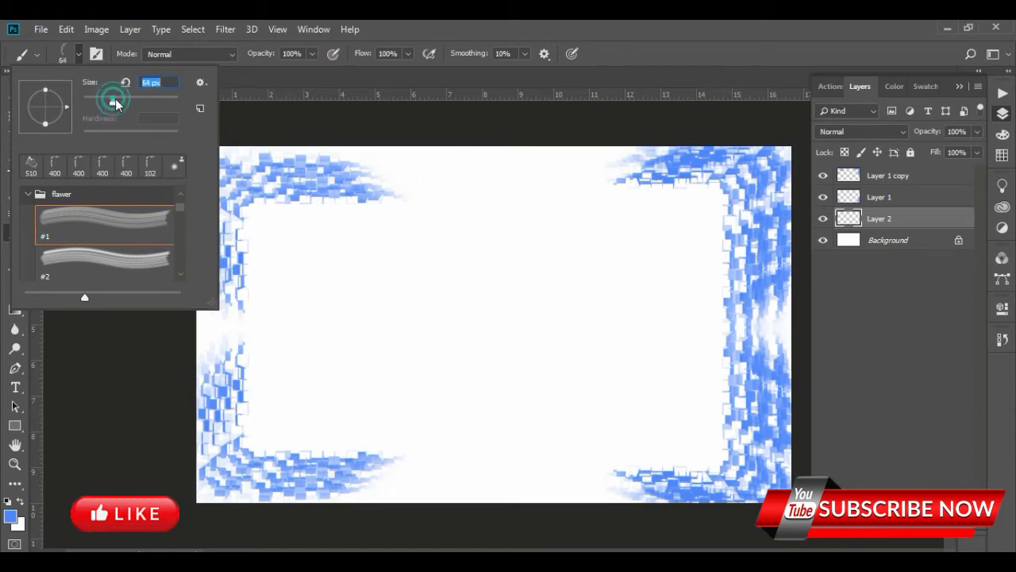
pyautogui.moveTo(113, 101); pyautogui.dragTo(129, 101)
pyautogui.click(391, 270)
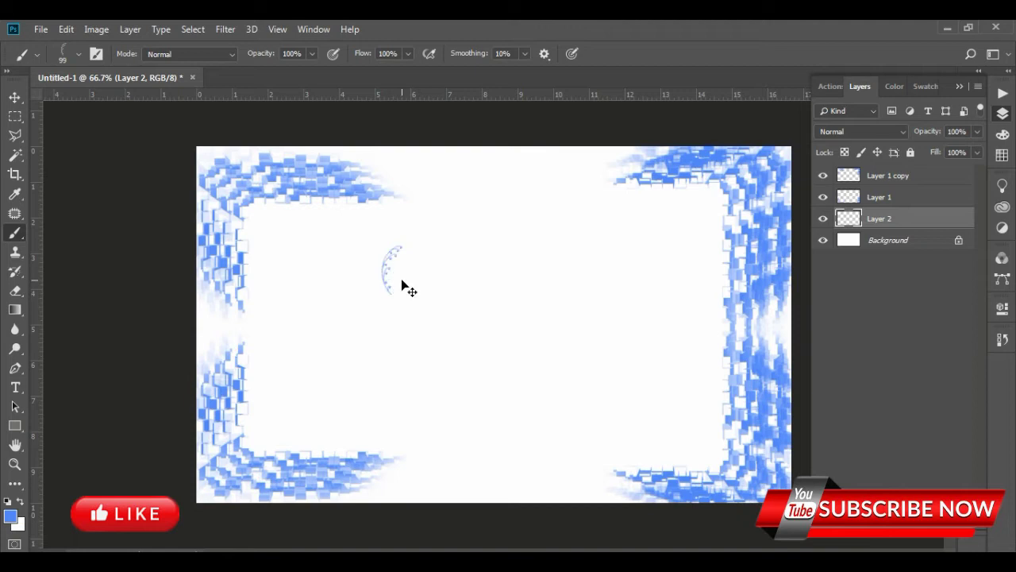
pyautogui.click(10, 518)
pyautogui.click(567, 149)
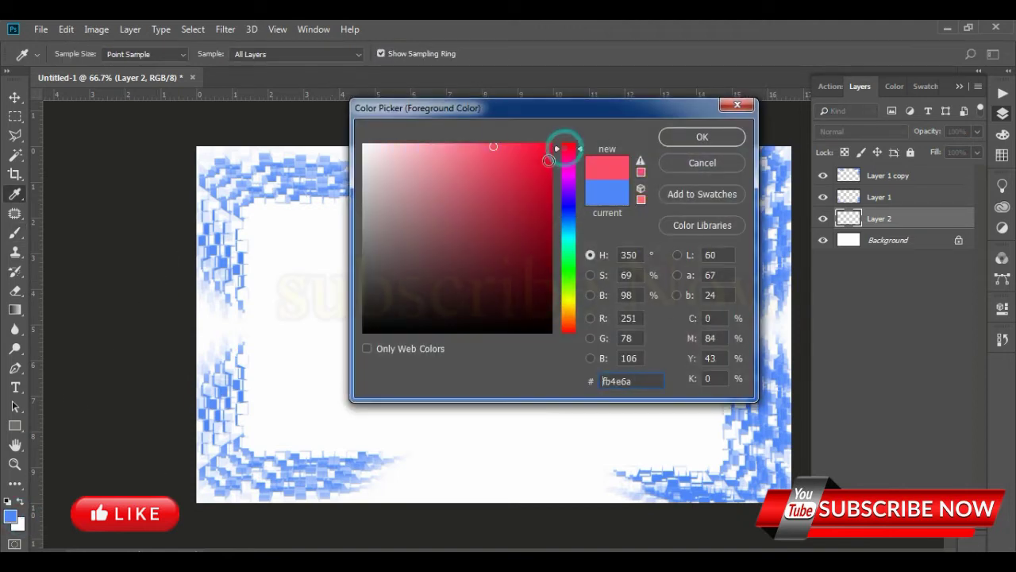
pyautogui.click(696, 141)
pyautogui.click(401, 260)
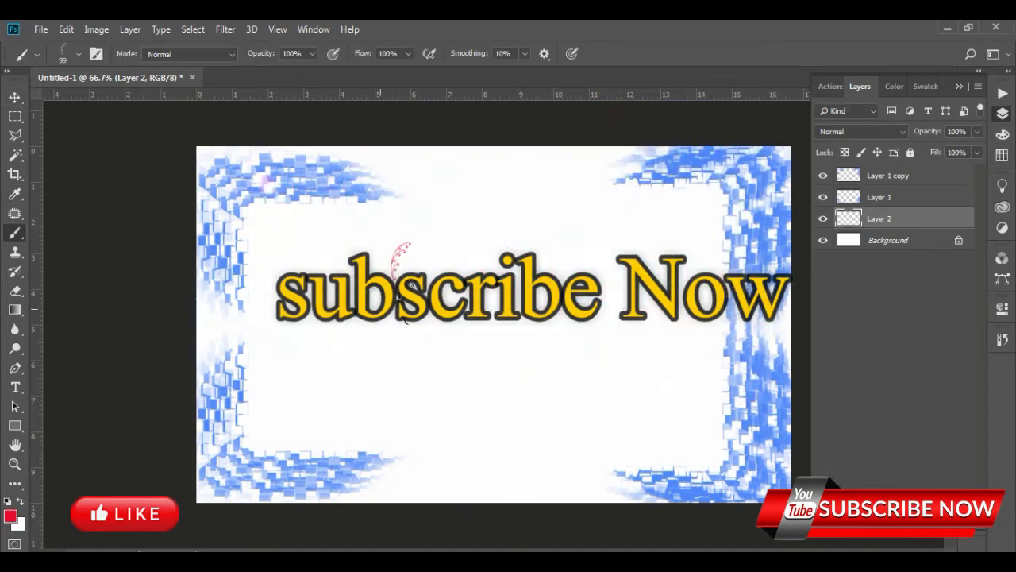
pyautogui.click(77, 56)
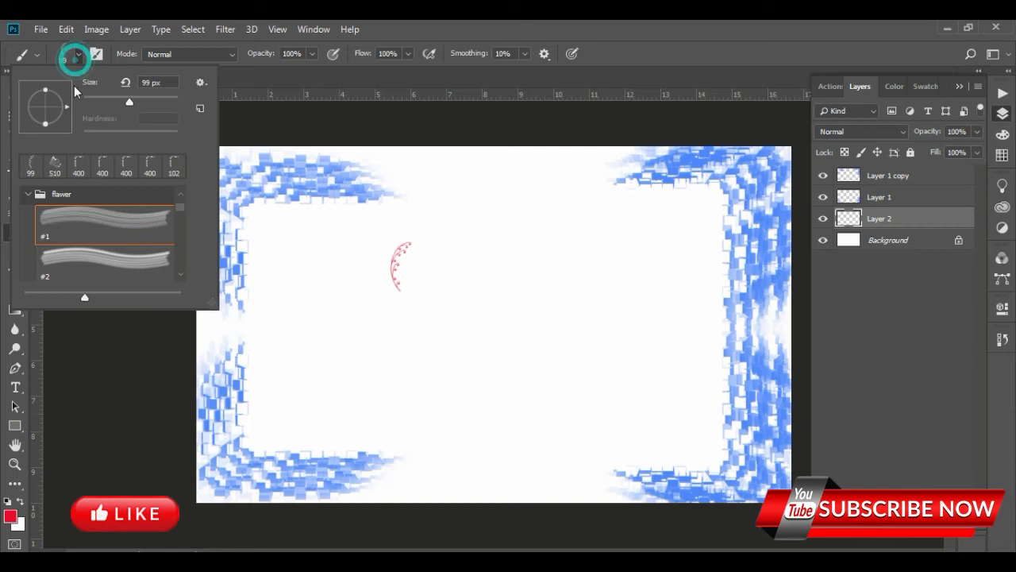
pyautogui.moveTo(66, 111); pyautogui.dragTo(63, 121)
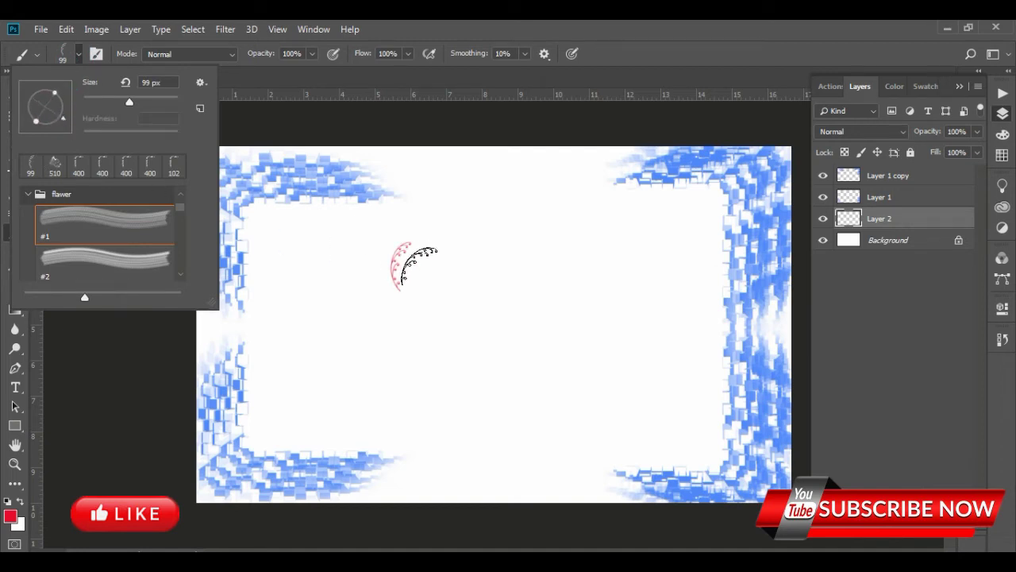
pyautogui.click(418, 269)
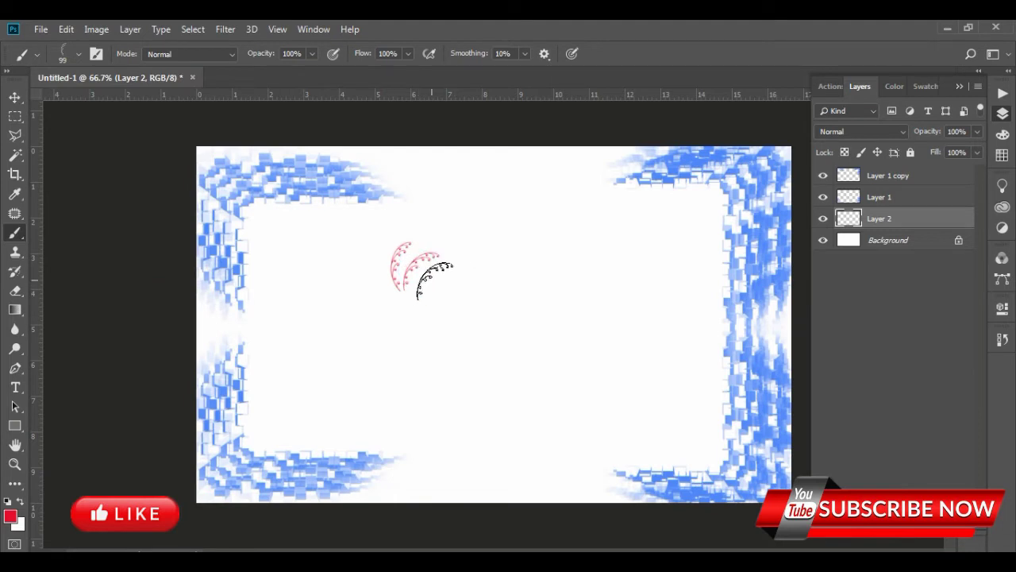
pyautogui.click(15, 99)
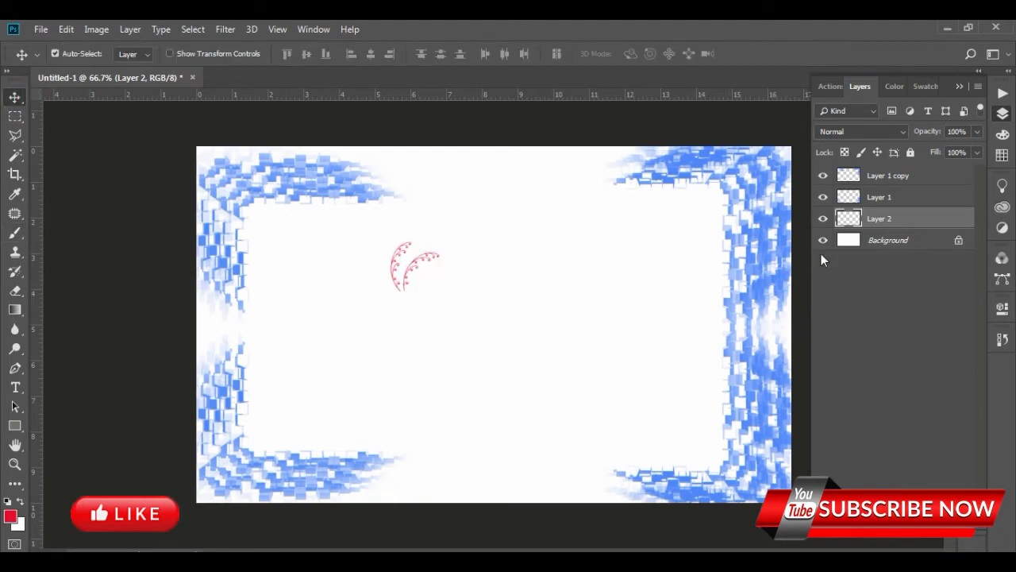
pyautogui.scroll(5, 397, 283)
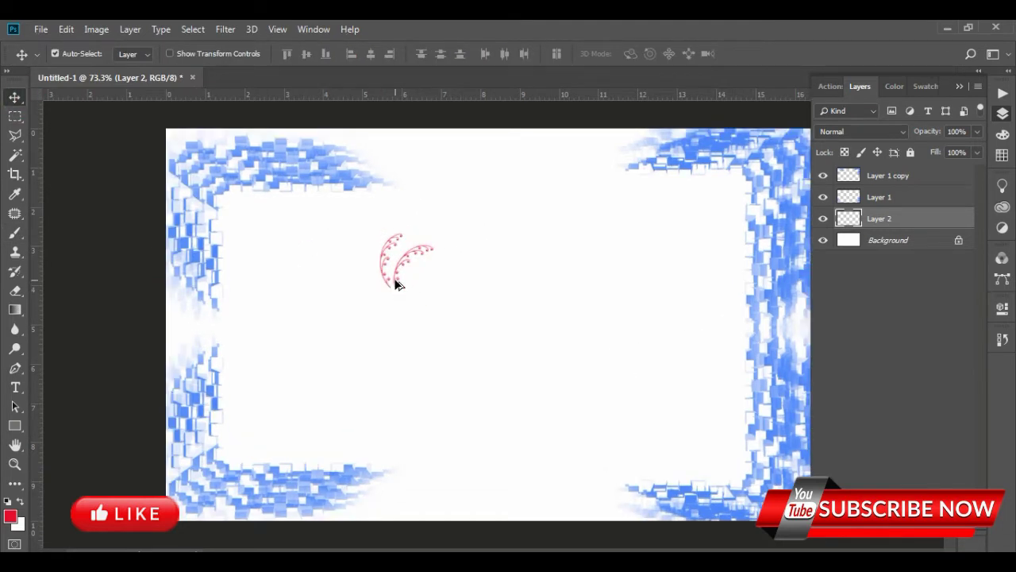
pyautogui.hotkey('ctrl', 'alt', 't')
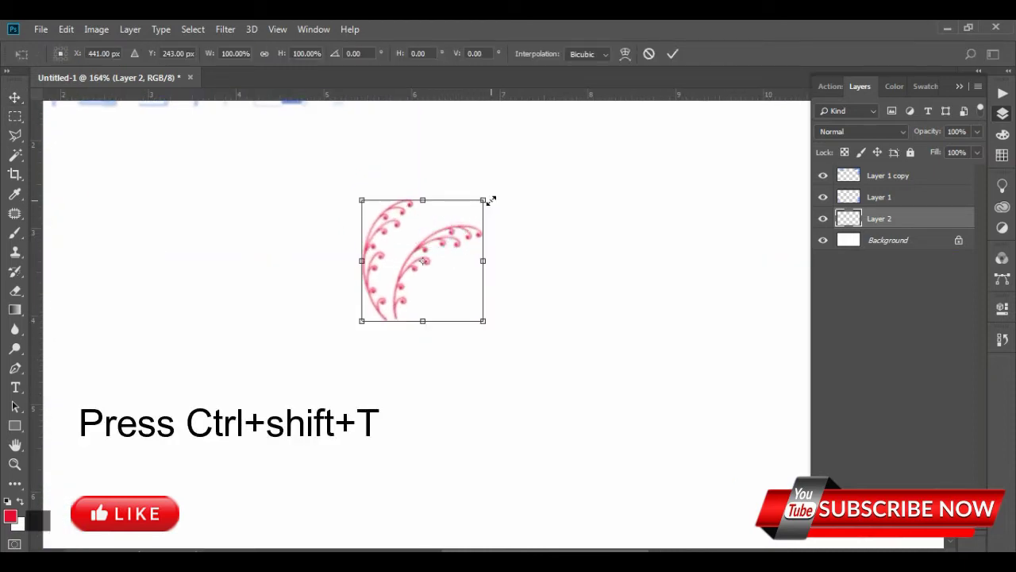
pyautogui.click(672, 54)
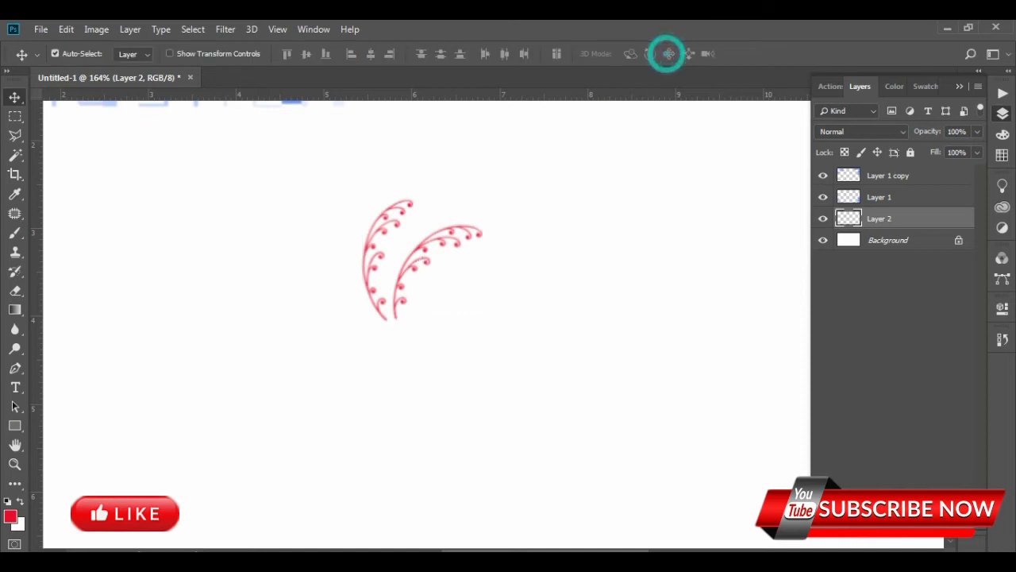
# Step: Add an 18 pt text layer reading 'Press Ctrl+t' on the canvas
pyautogui.click(15, 386)
pyautogui.click(245, 469)
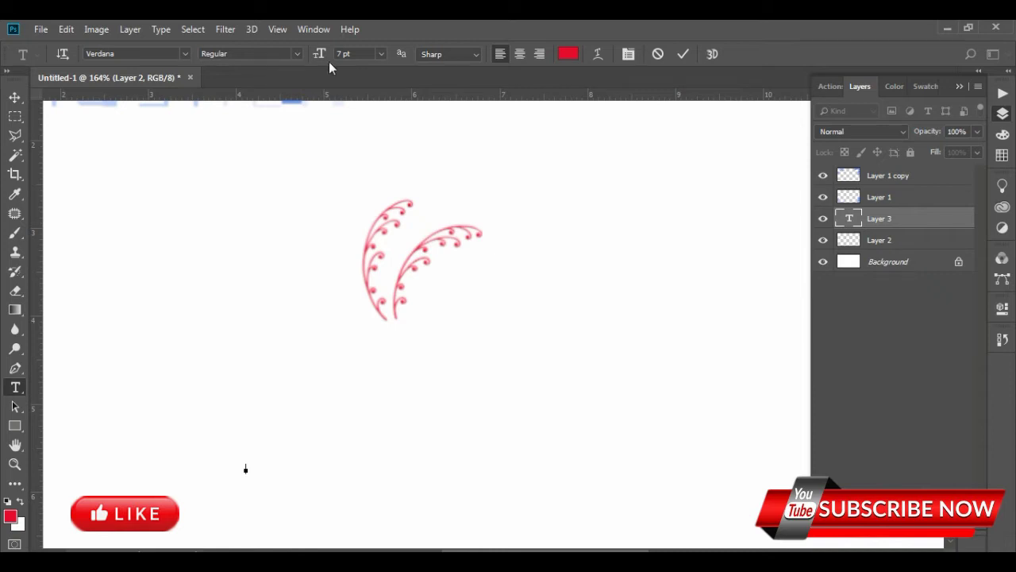
pyautogui.click(380, 54)
pyautogui.click(380, 173)
pyautogui.write('Pr')
pyautogui.write('ess')
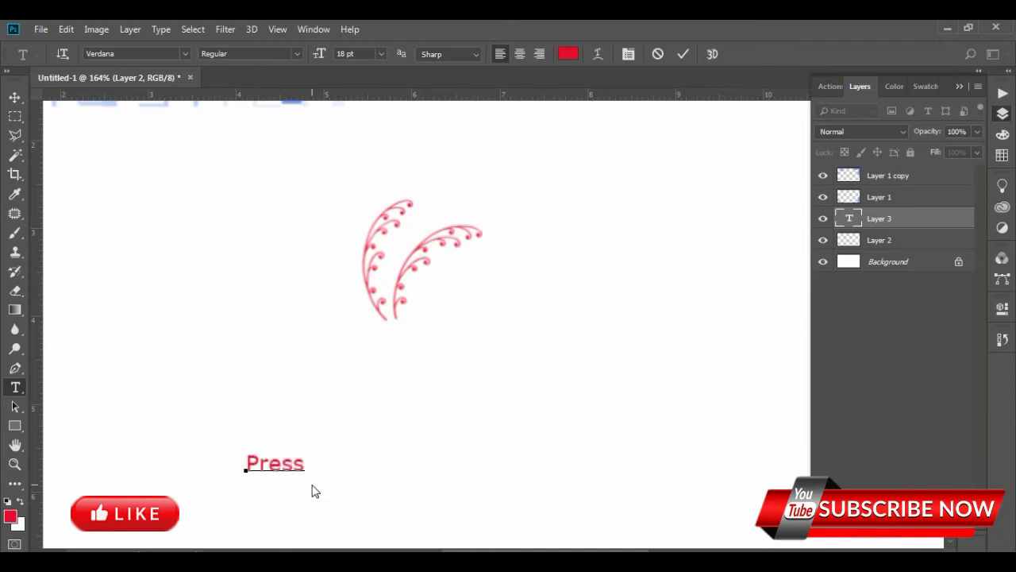
pyautogui.write(' Ctrl+t')
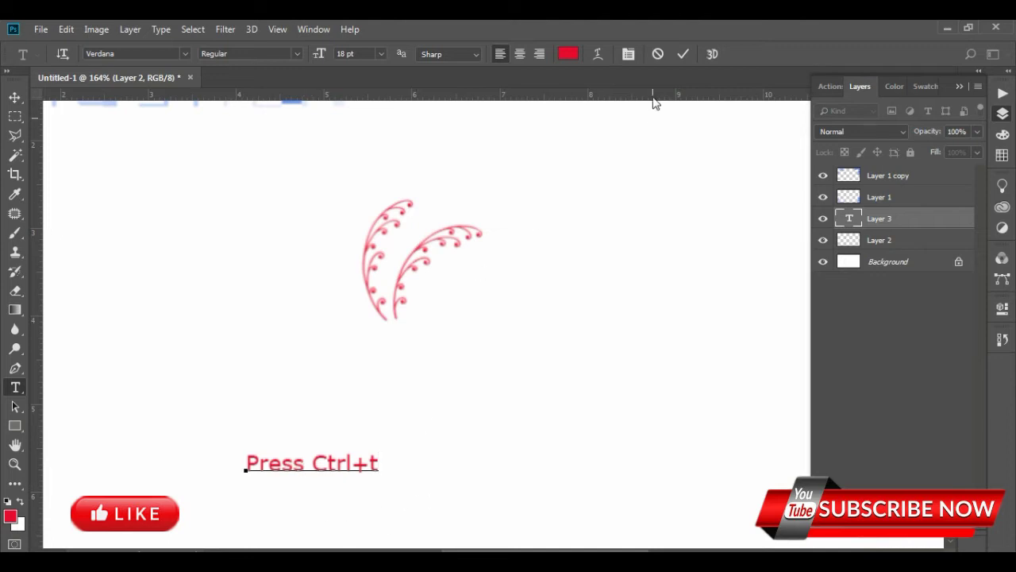
pyautogui.click(682, 54)
# Step: Move the caption to the canvas's lower left, hide it, and select Layer 2
pyautogui.press('v')
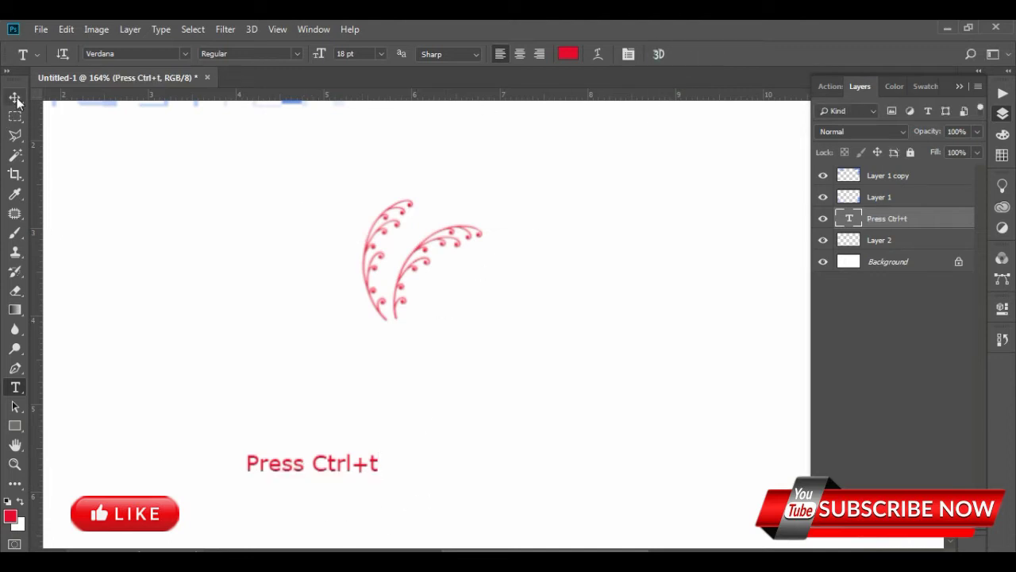
pyautogui.moveTo(309, 482); pyautogui.dragTo(157, 526)
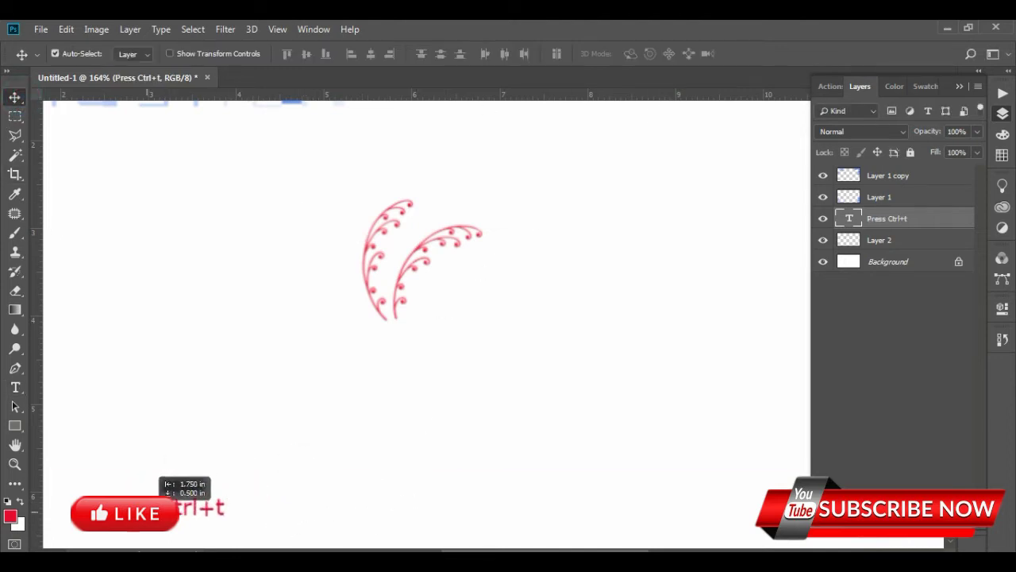
pyautogui.click(822, 218)
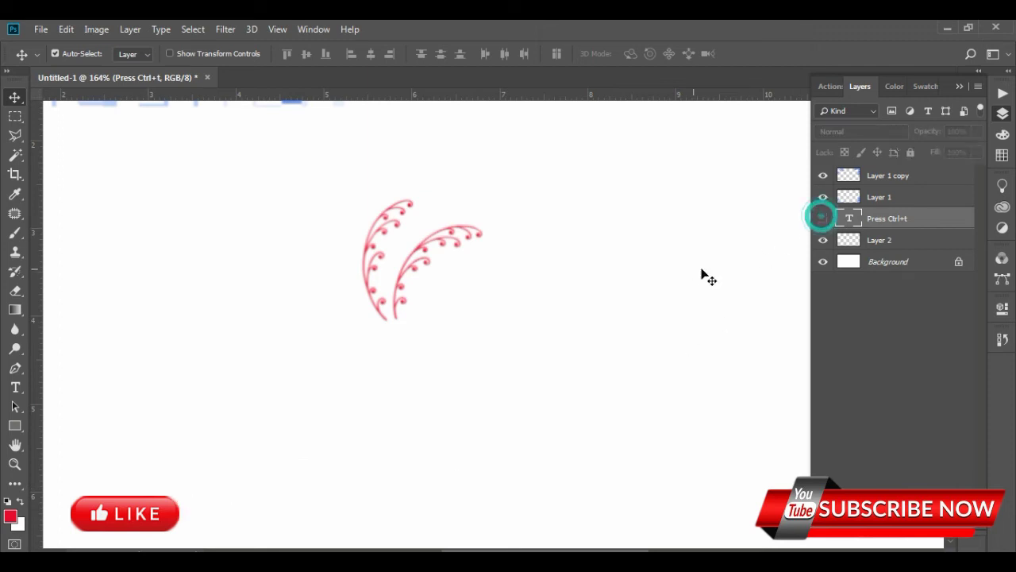
pyautogui.click(889, 240)
# Step: Begin transforming the flourish, trying a flip and rotation, and reposition the pivot point
pyautogui.hotkey('ctrl', 't')
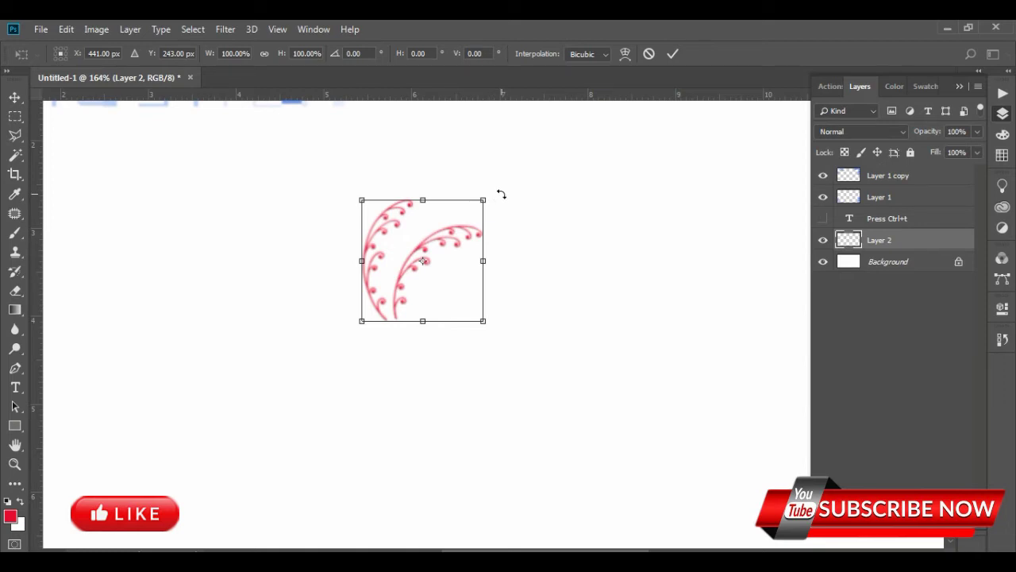
pyautogui.click(501, 195)
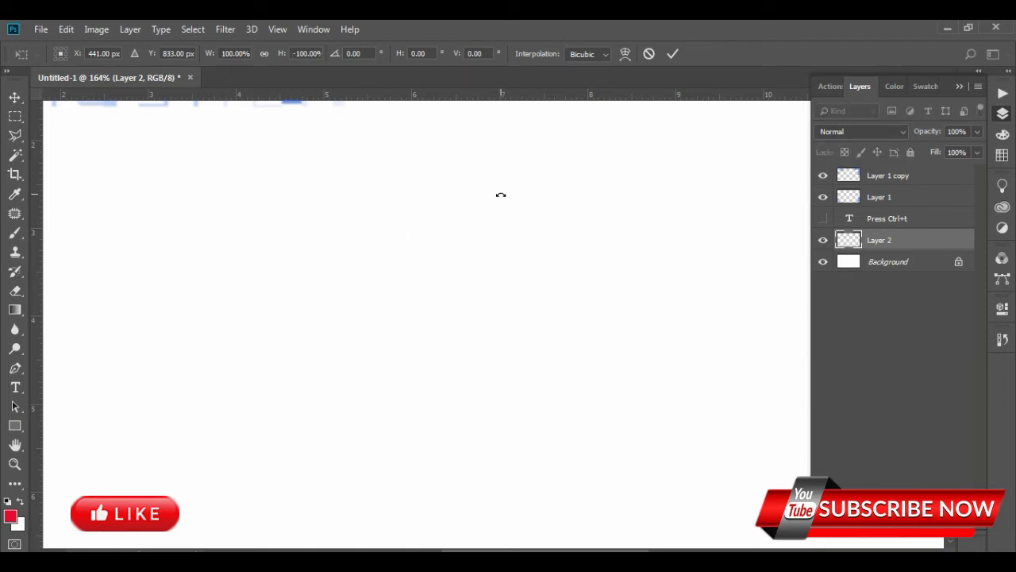
pyautogui.hotkey('ctrl', 'z')
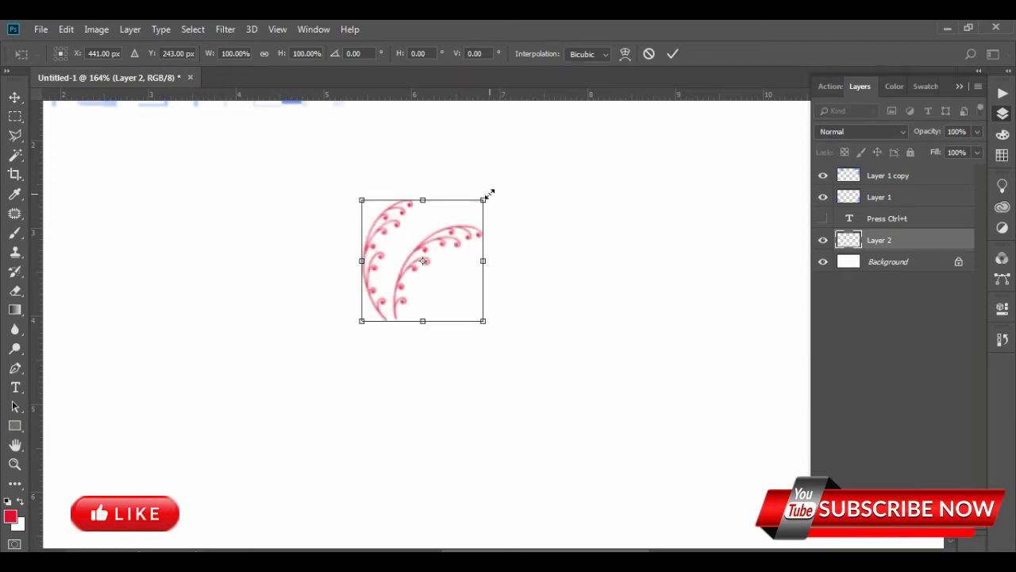
pyautogui.moveTo(500, 196); pyautogui.dragTo(506, 215)
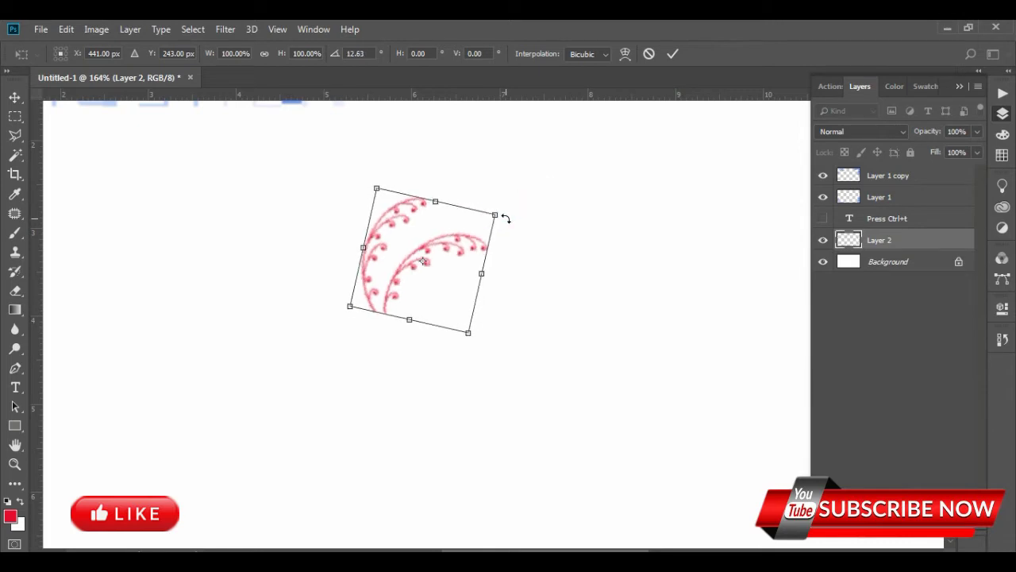
pyautogui.hotkey('ctrl', 'z')
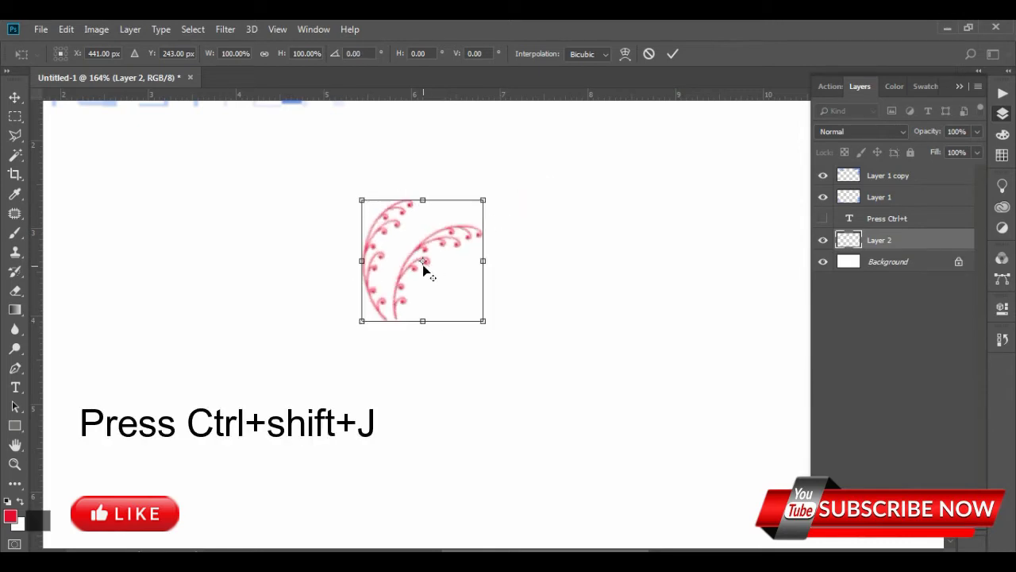
pyautogui.moveTo(423, 266); pyautogui.dragTo(379, 328)
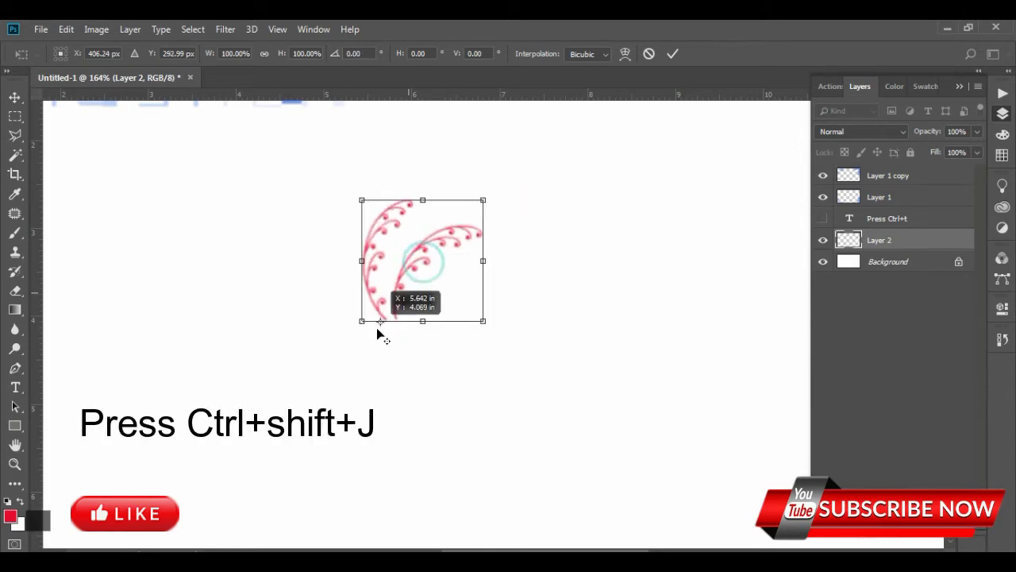
pyautogui.keyDown('alt'); pyautogui.click(496, 195); pyautogui.keyUp('alt')
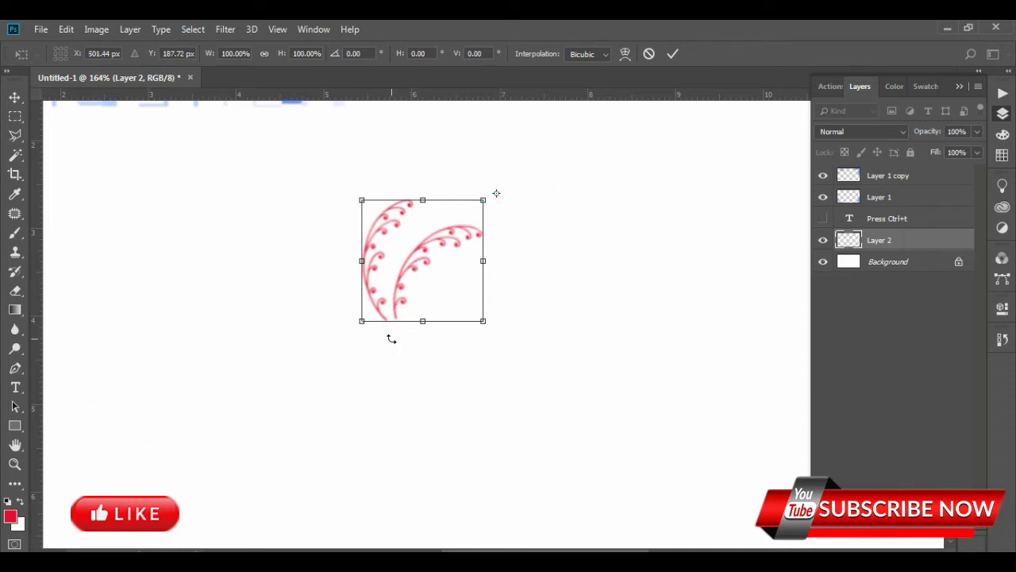
pyautogui.moveTo(496, 193)
pyautogui.mouseDown()
pyautogui.moveTo(436, 285)
pyautogui.moveTo(391, 328)
pyautogui.mouseUp()
# Step: Flip the flourish vertically, shrink it to 97% and rotate it around a lower pivot
pyautogui.click(481, 198)
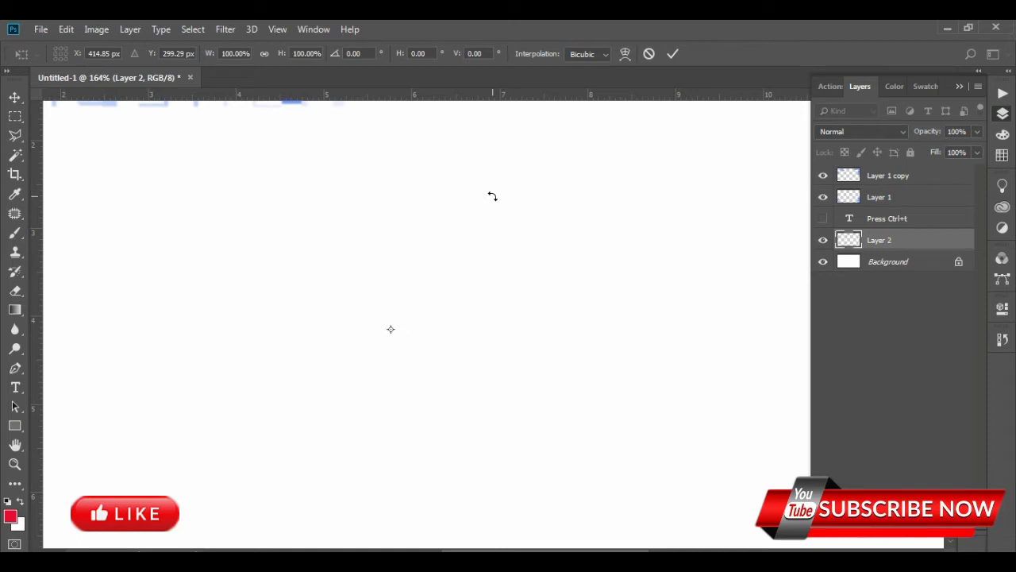
pyautogui.hotkey('ctrl', 'z')
pyautogui.click(485, 198)
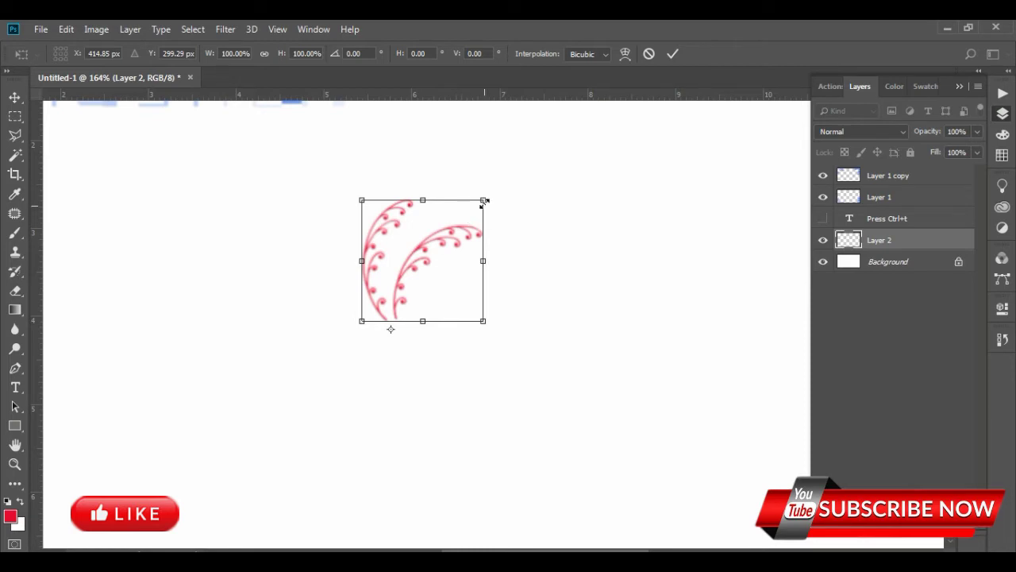
pyautogui.click(484, 202)
pyautogui.click(487, 196)
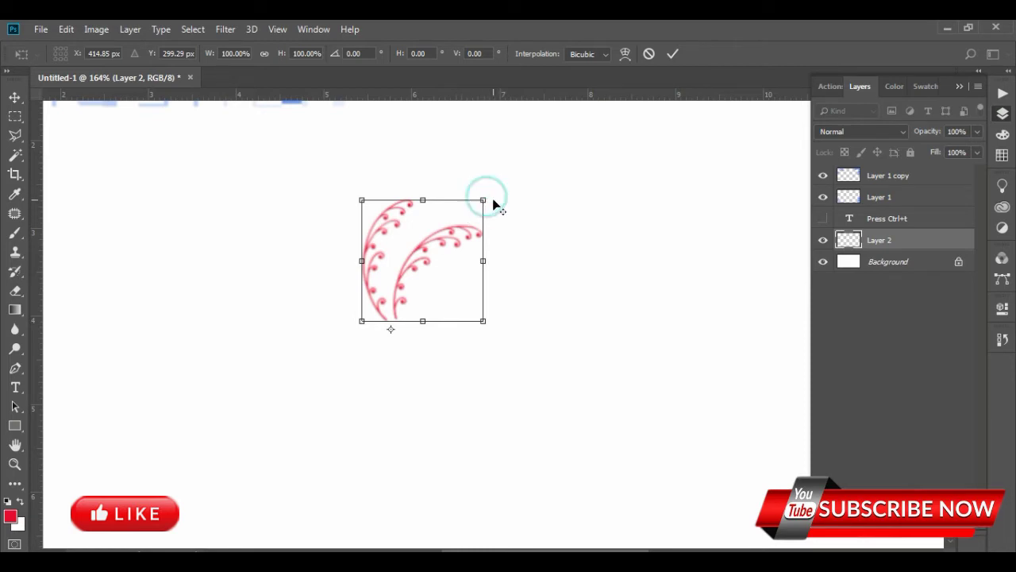
pyautogui.moveTo(487, 196); pyautogui.dragTo(482, 202)
pyautogui.click(492, 198)
pyautogui.moveTo(487, 197); pyautogui.dragTo(390, 326)
pyautogui.moveTo(490, 197); pyautogui.dragTo(502, 218)
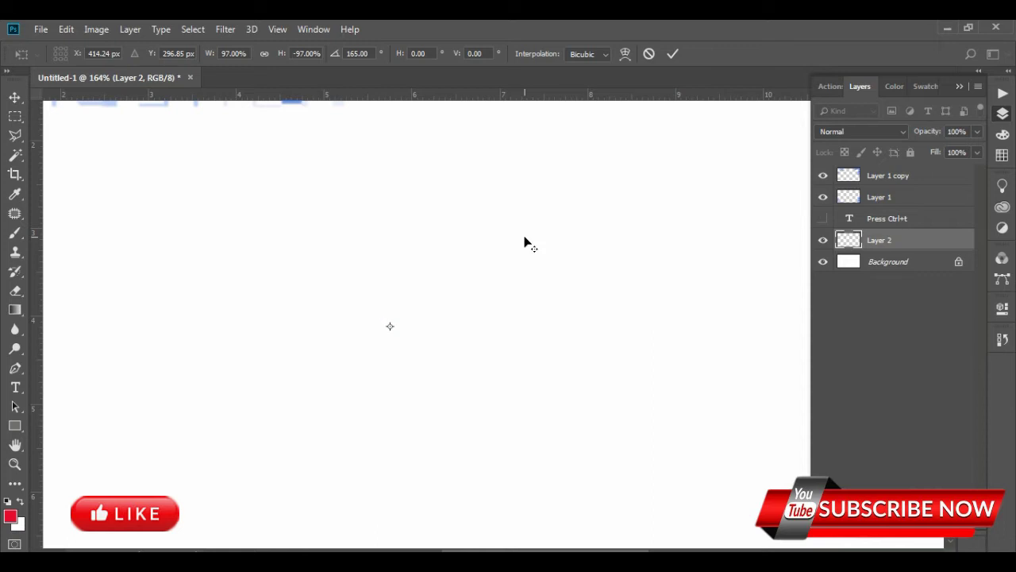
# Step: Settle the flipped flourish's rotation at 169.83°, commit the transform, and zoom out
pyautogui.hotkey('ctrl', 'z')
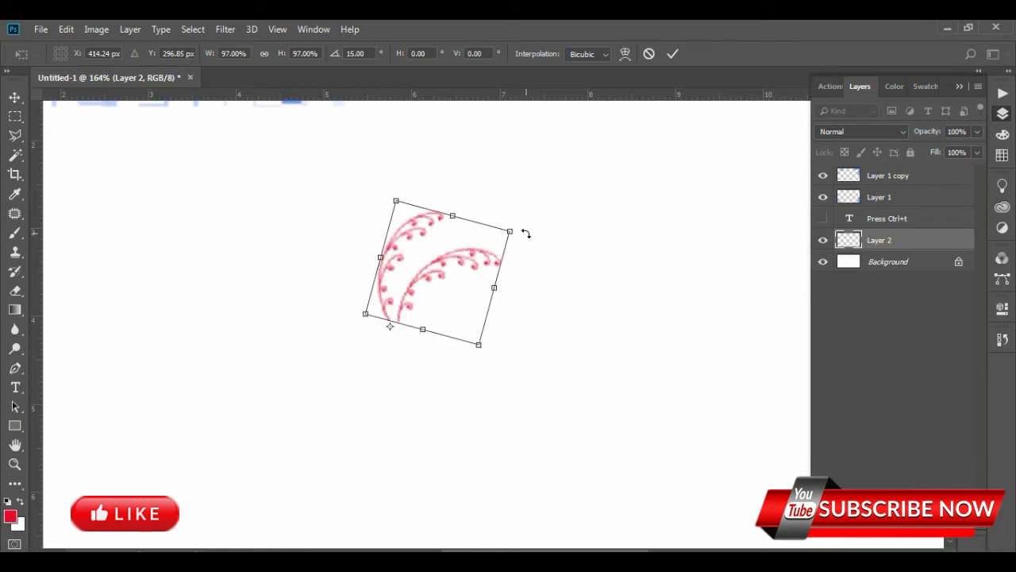
pyautogui.moveTo(525, 231); pyautogui.dragTo(513, 223)
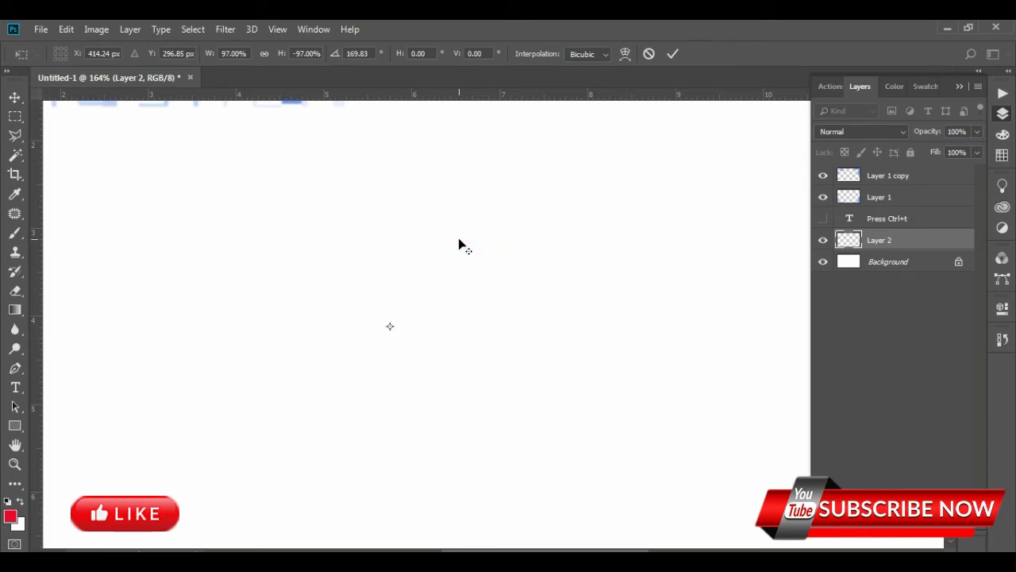
pyautogui.hotkey('ctrl', 'z')
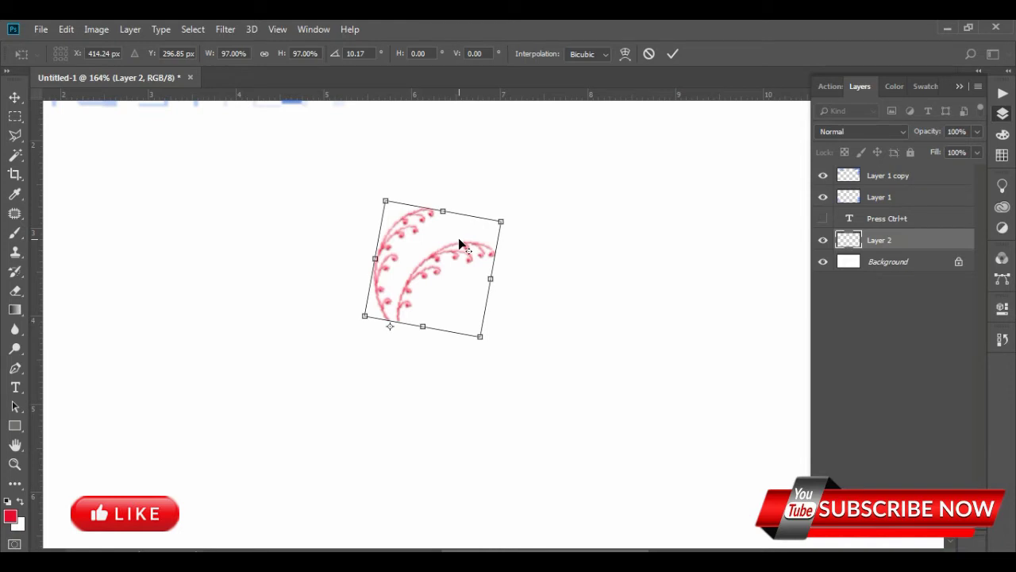
pyautogui.hotkey('ctrl', 'z')
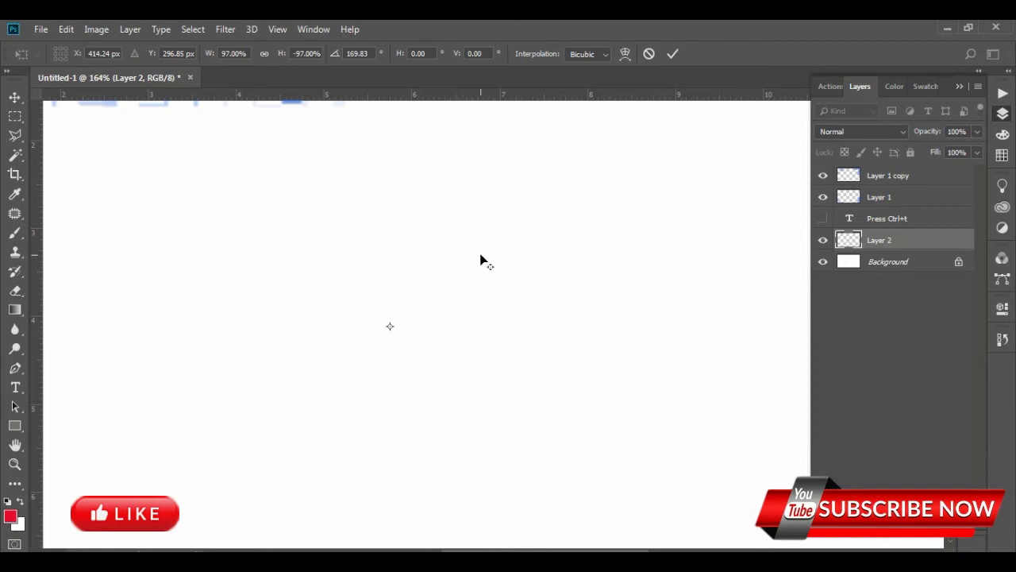
pyautogui.click(450, 279)
pyautogui.click(672, 53)
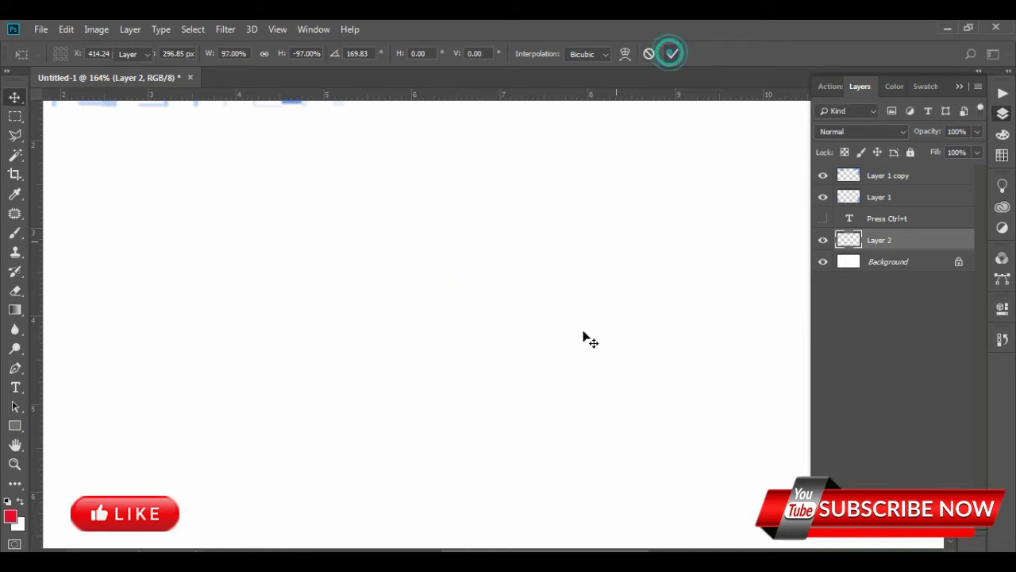
pyautogui.scroll(-2, 431, 335)
pyautogui.scroll(-2, 431, 335)
pyautogui.scroll(-1, 431, 336)
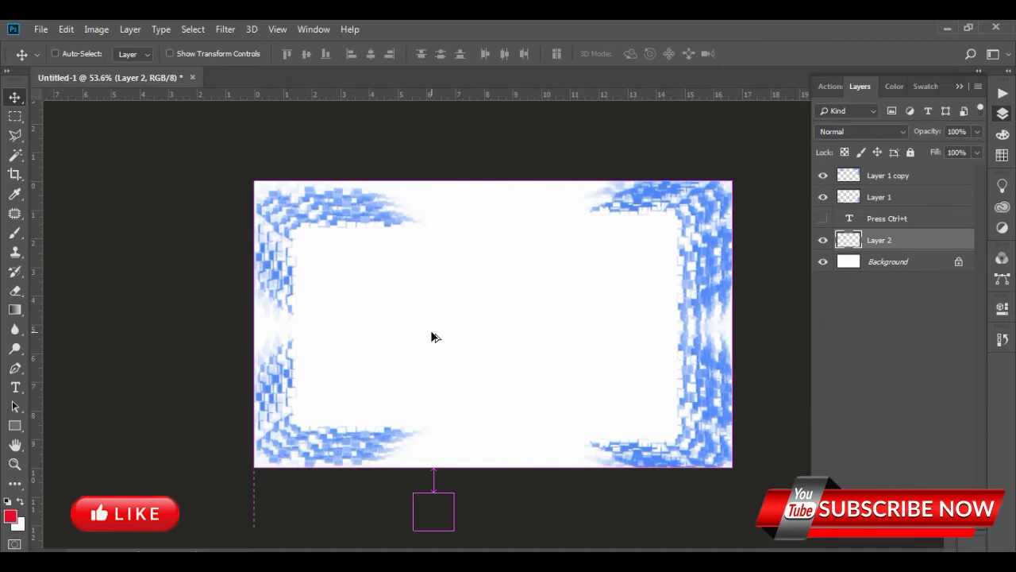
# Step: Undo the last transform, then nudge and rotate Layer 2's flourish and commit it
pyautogui.hotkey('ctrl', 'z')
pyautogui.scroll(2, 411, 278)
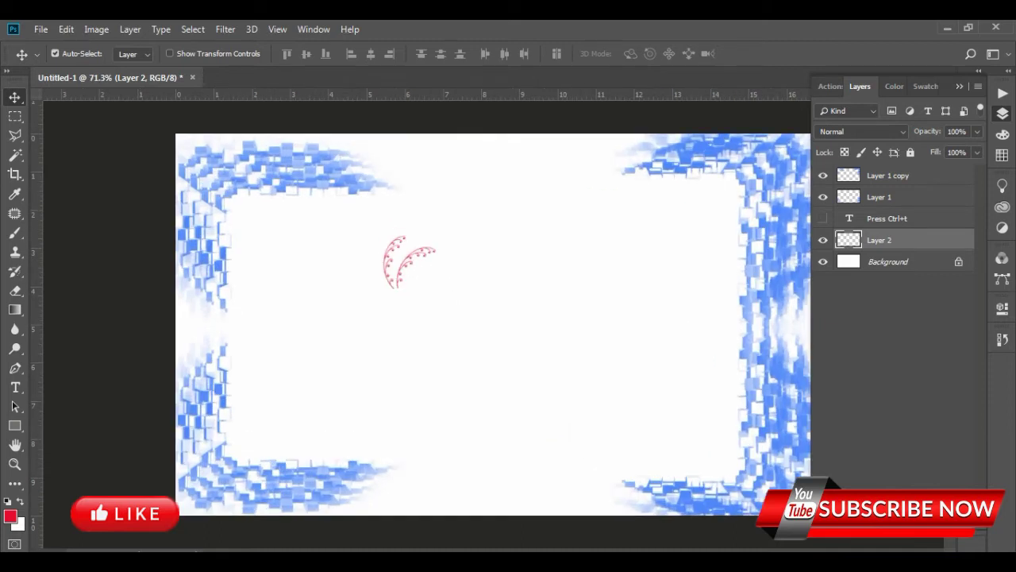
pyautogui.press('ctrl')
pyautogui.keyDown('ctrl'); pyautogui.click(424, 254); pyautogui.keyUp('ctrl')
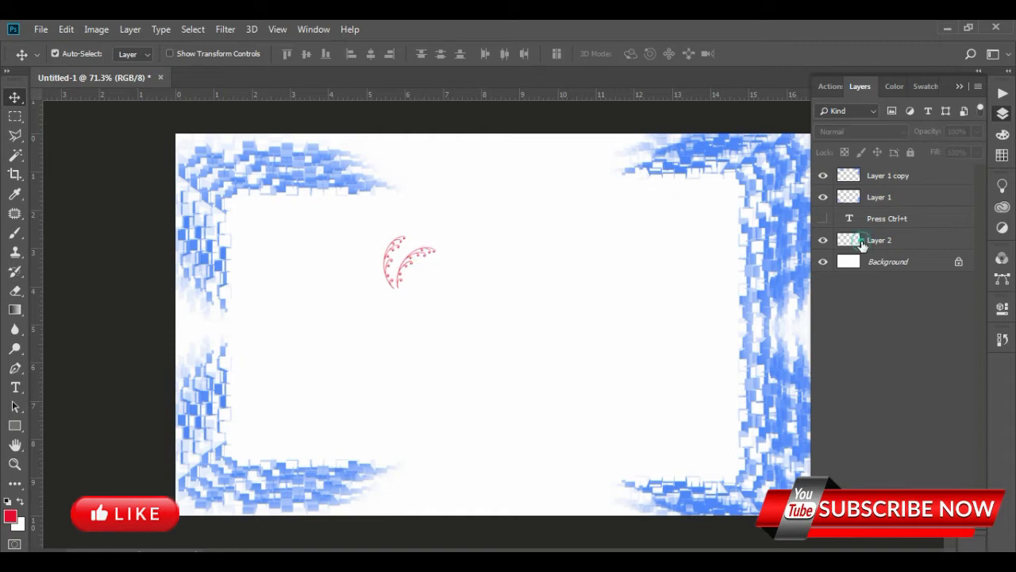
pyautogui.click(863, 245)
pyautogui.hotkey('ctrl', 't')
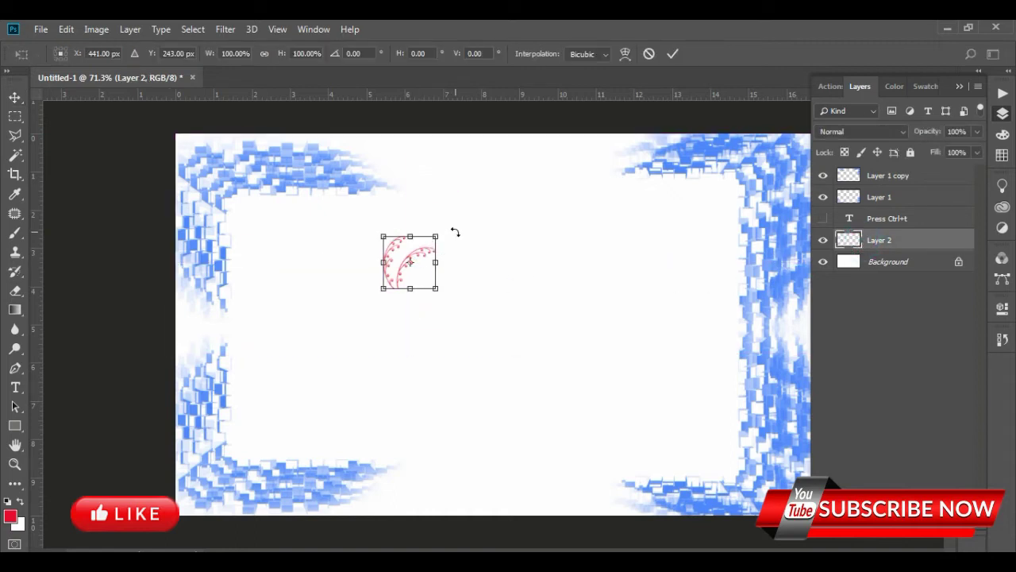
pyautogui.moveTo(455, 232); pyautogui.dragTo(455, 232)
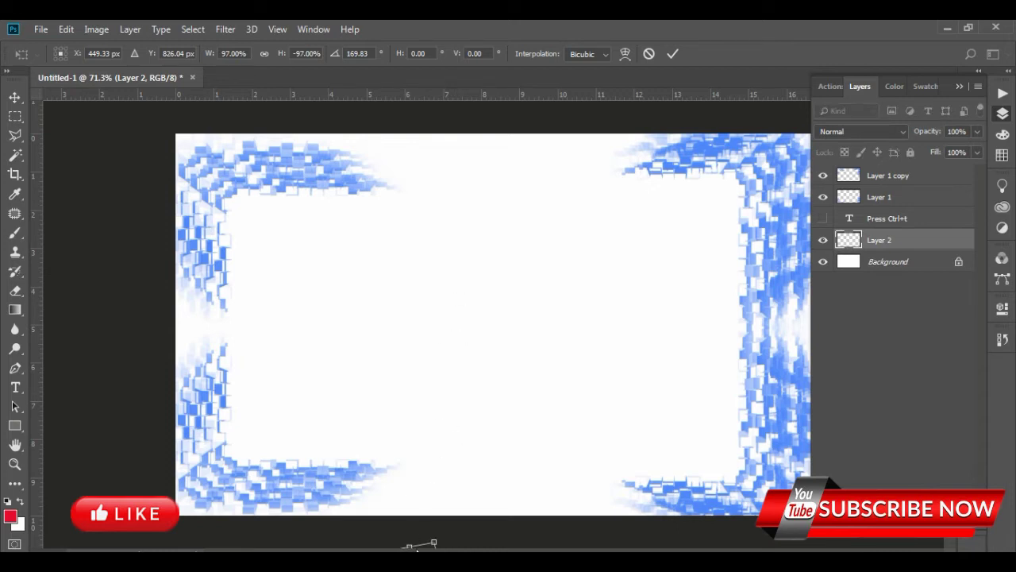
pyautogui.hotkey('ctrl', 'z')
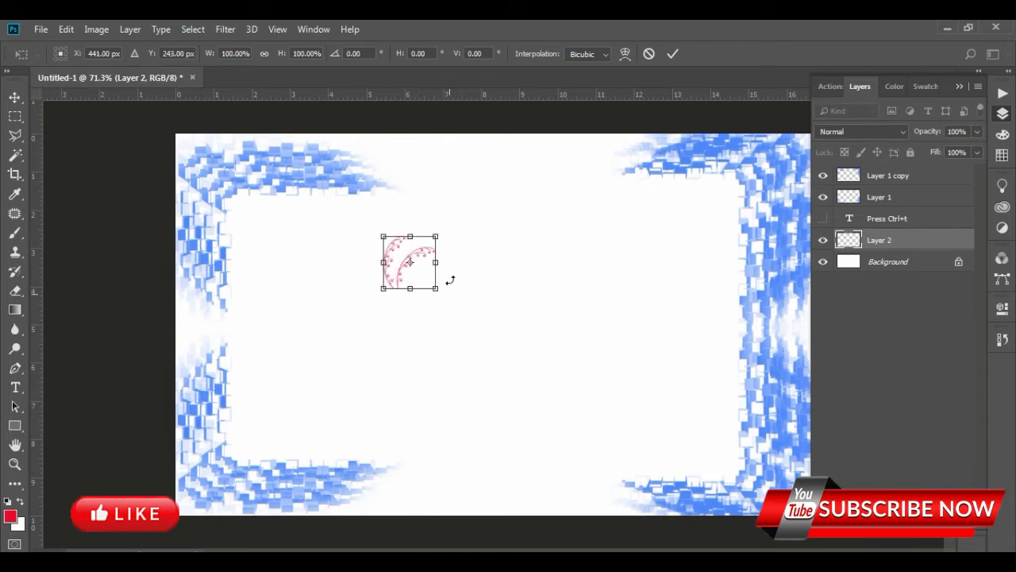
pyautogui.moveTo(431, 250); pyautogui.dragTo(443, 251)
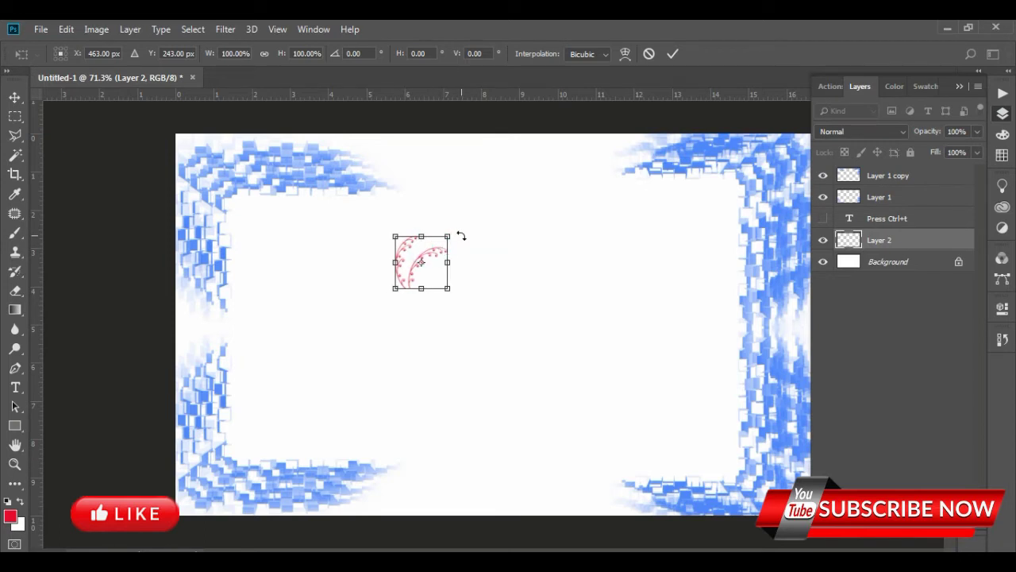
pyautogui.moveTo(461, 236)
pyautogui.mouseDown()
pyautogui.moveTo(462, 292)
pyautogui.moveTo(438, 295)
pyautogui.moveTo(436, 277)
pyautogui.moveTo(390, 250)
pyautogui.moveTo(399, 227)
pyautogui.moveTo(446, 224)
pyautogui.moveTo(453, 255)
pyautogui.moveTo(454, 245)
pyautogui.mouseUp()
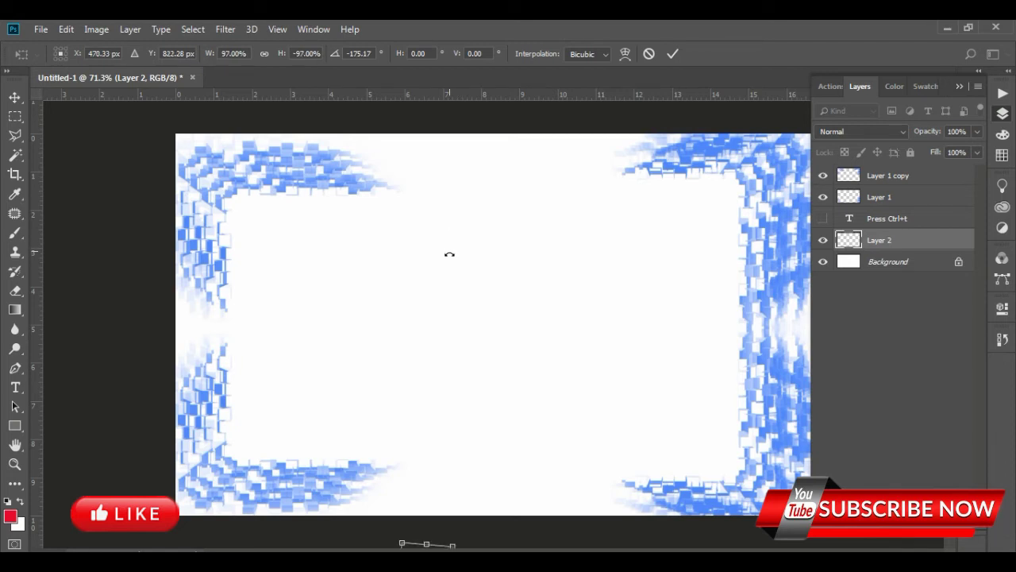
pyautogui.scroll(-2, 483, 292)
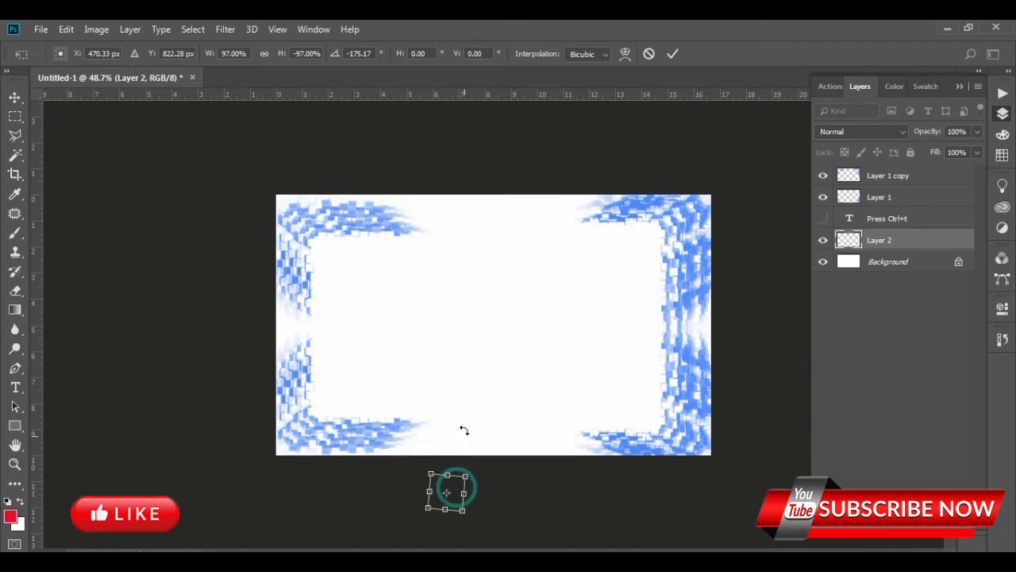
pyautogui.click(672, 53)
# Step: Reselect only Layer 2 and start another transform, narrowing the flourish slightly
pyautogui.moveTo(445, 488); pyautogui.dragTo(450, 346)
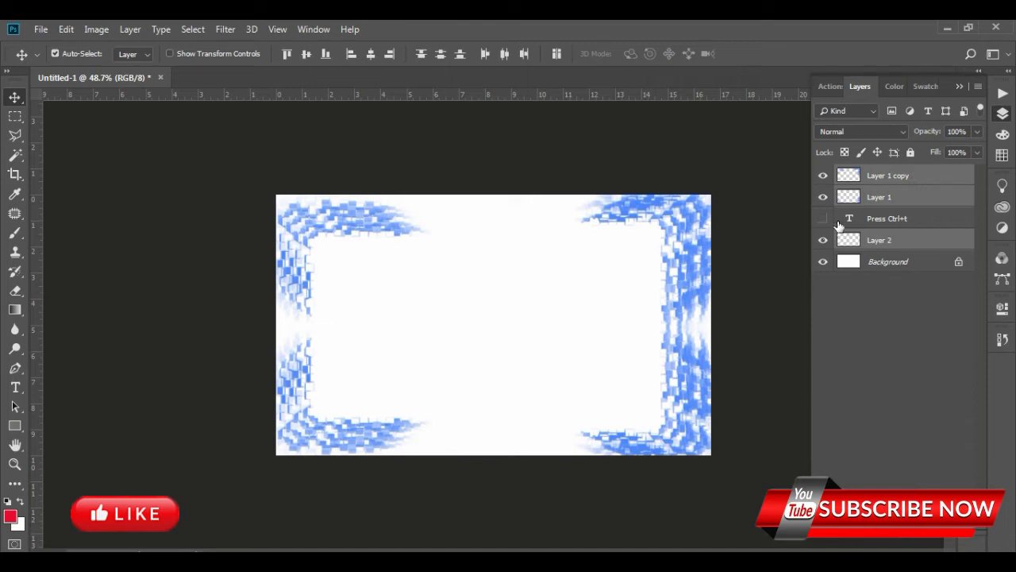
pyautogui.click(883, 243)
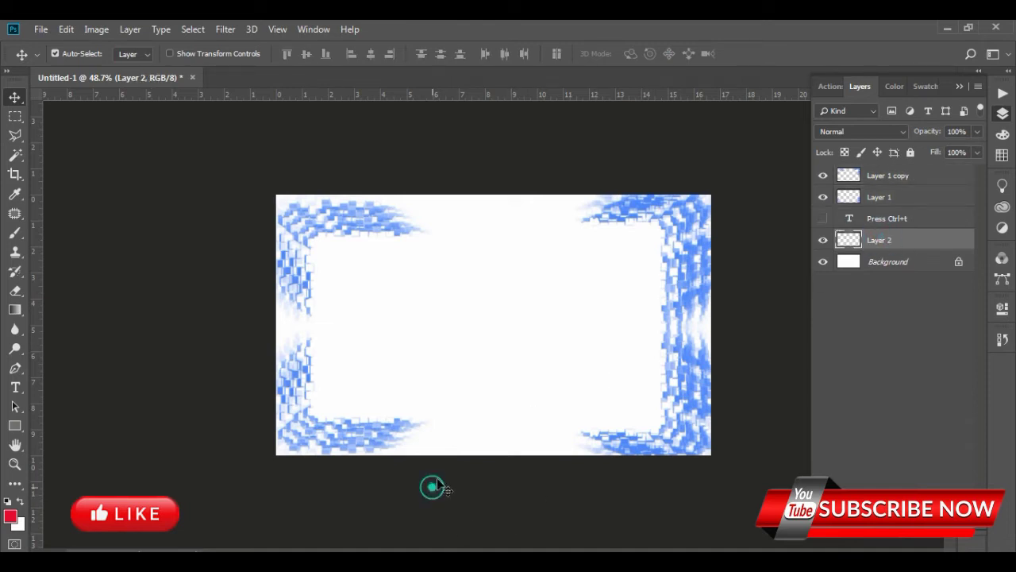
pyautogui.moveTo(431, 485); pyautogui.dragTo(539, 429)
pyautogui.click(908, 223)
pyautogui.click(901, 240)
pyautogui.hotkey('ctrl', 't')
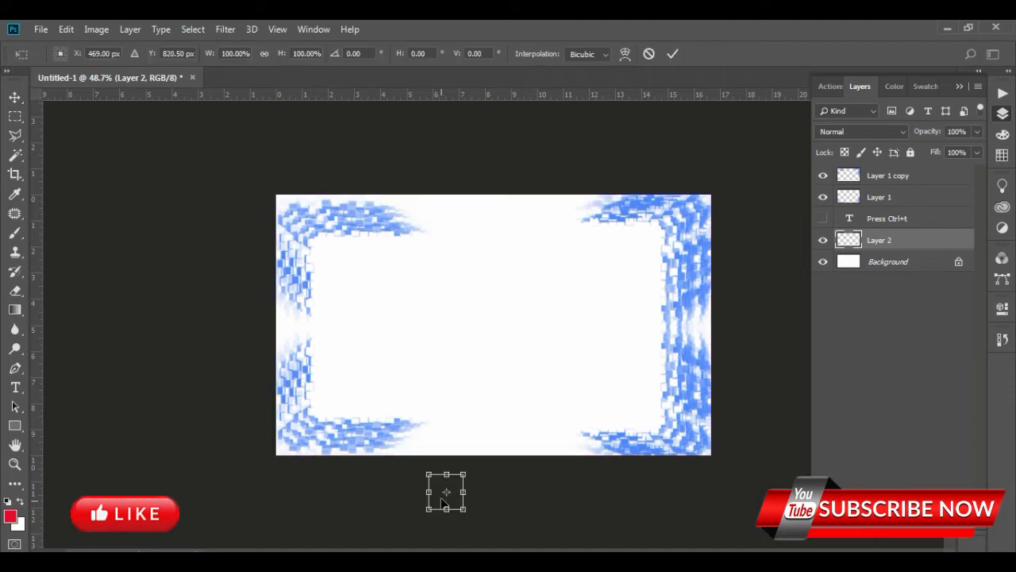
pyautogui.moveTo(428, 491); pyautogui.dragTo(427, 491)
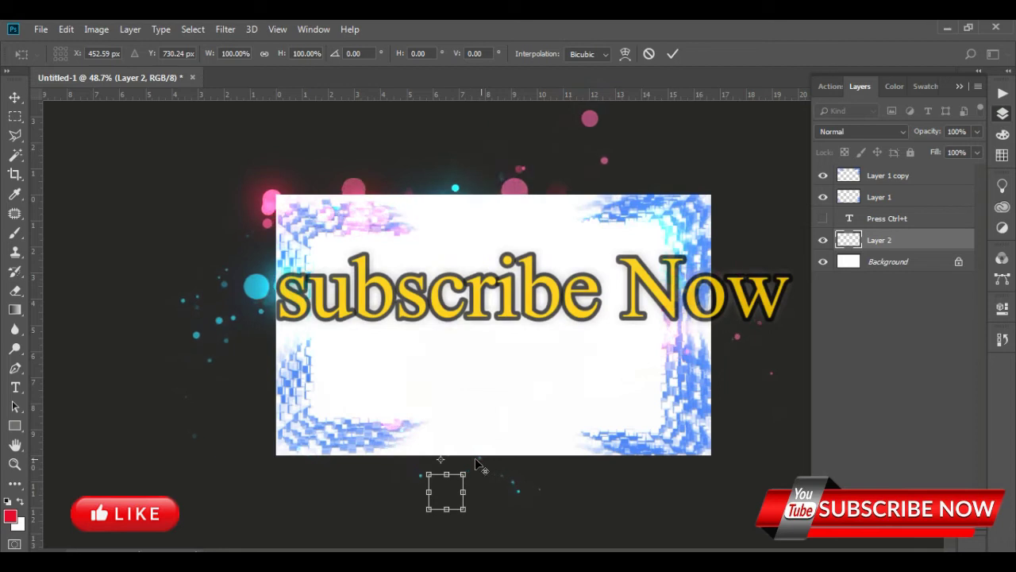
# Step: Commit the transform, reselect Layer 2, and undo back to a single flourish arc
pyautogui.click(672, 54)
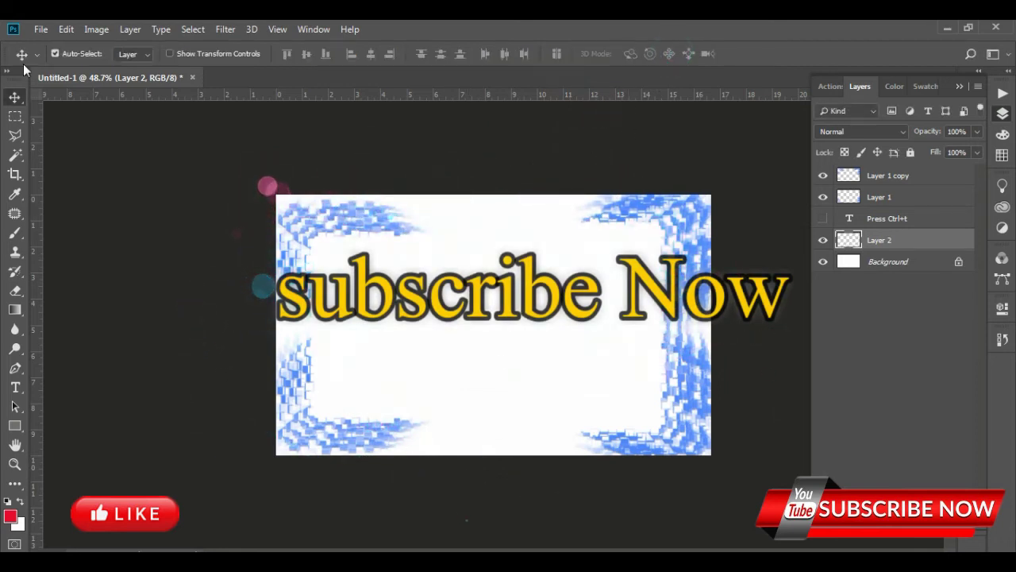
pyautogui.click(16, 97)
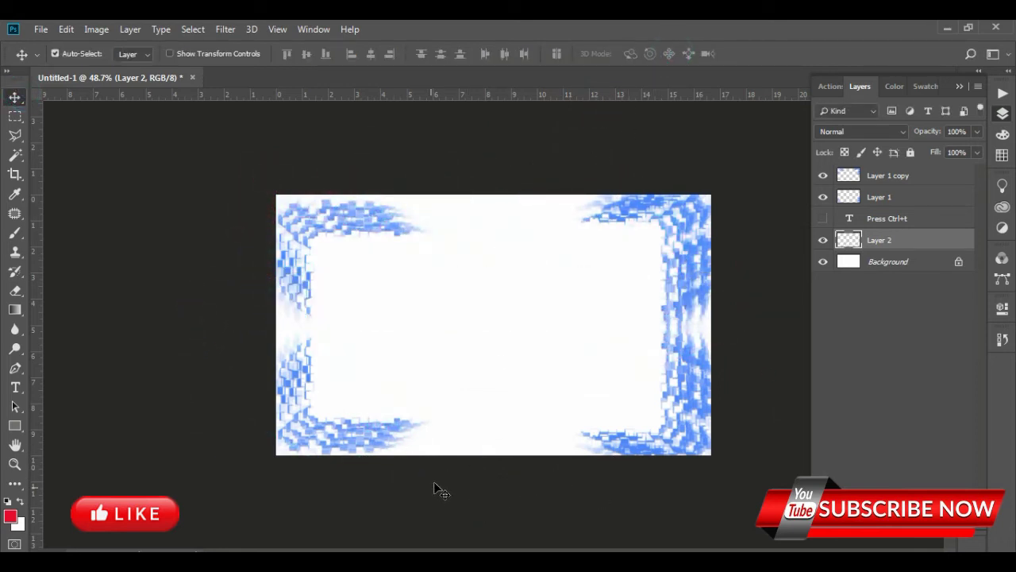
pyautogui.moveTo(437, 486); pyautogui.dragTo(446, 458)
pyautogui.press('z')
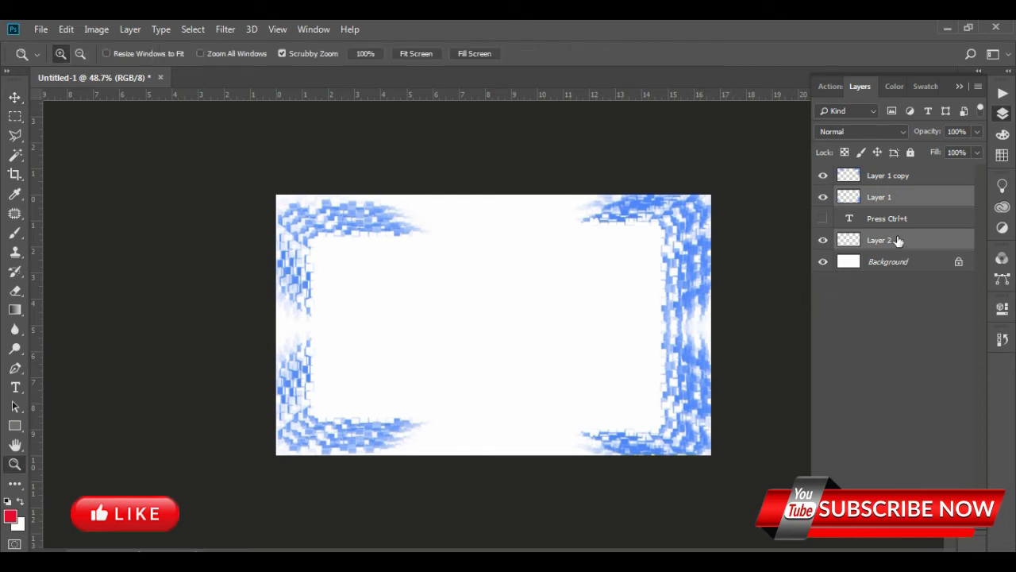
pyautogui.click(905, 240)
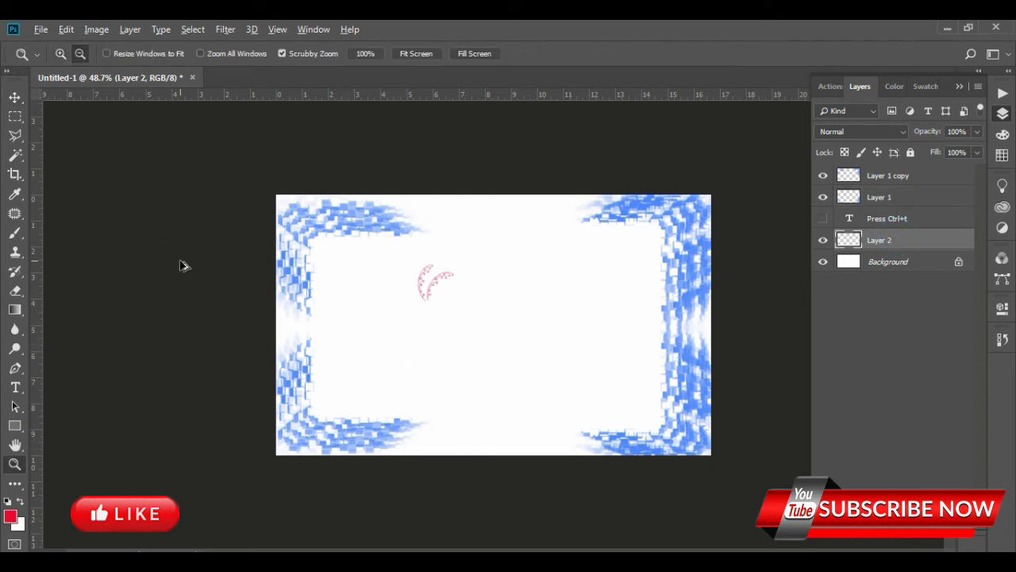
pyautogui.click(14, 97)
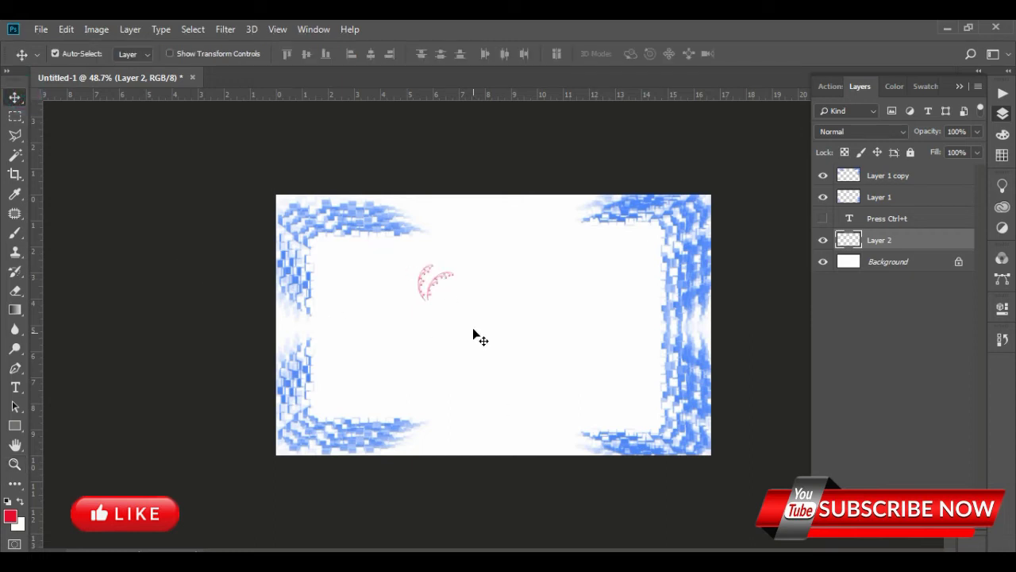
pyautogui.scroll(3, 421, 266)
pyautogui.scroll(2, 365, 239)
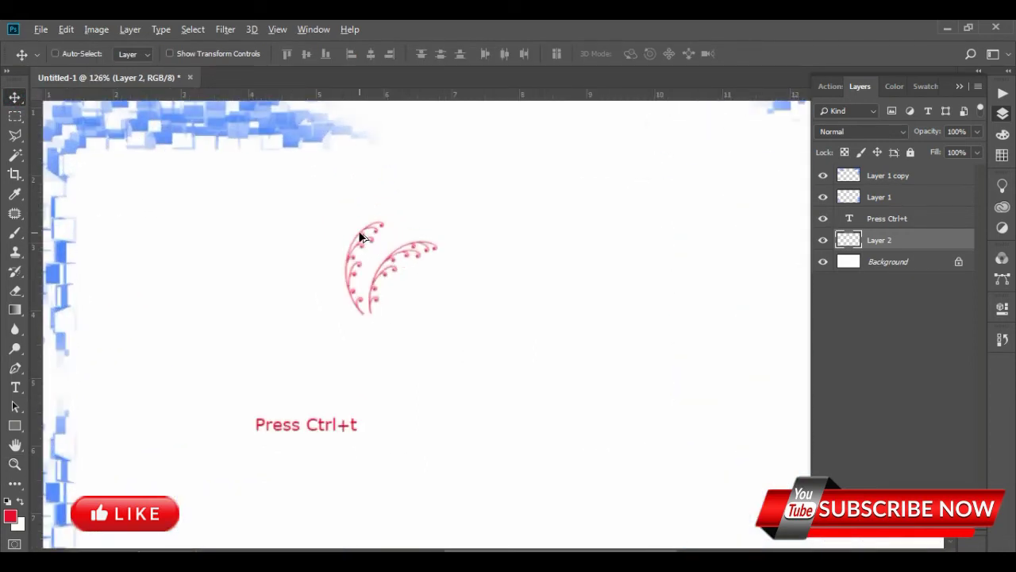
pyautogui.hotkey('ctrl', 'z')
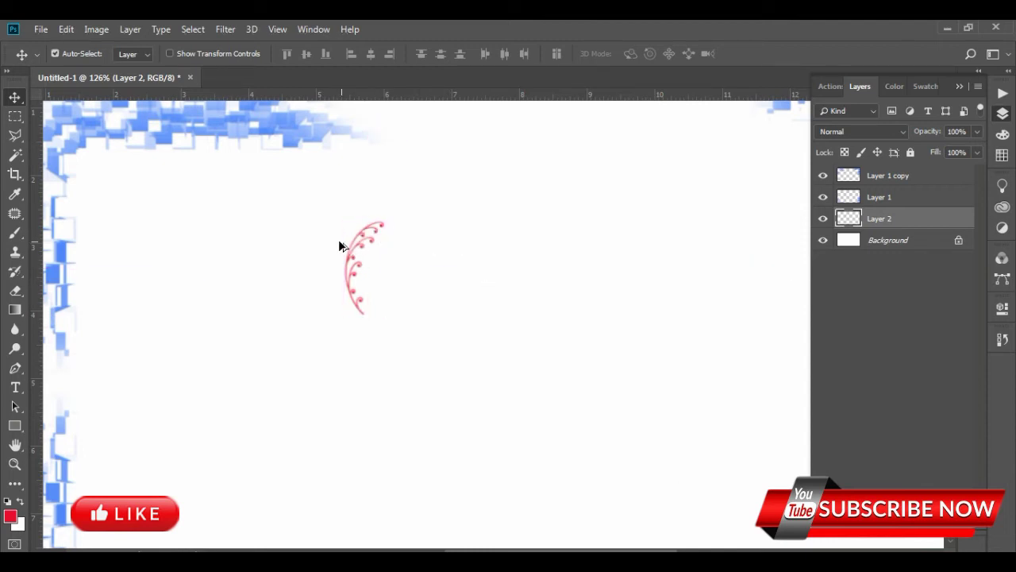
pyautogui.scroll(2, 338, 239)
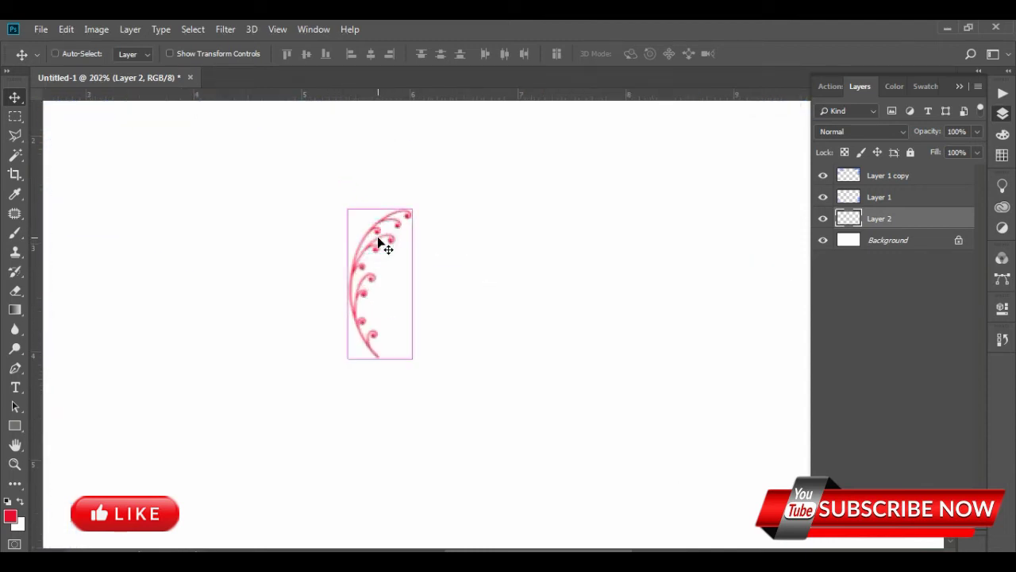
# Step: Move the pivot below the arc's base, rotate the arc about 12.58°, and commit
pyautogui.hotkey('ctrl', 't')
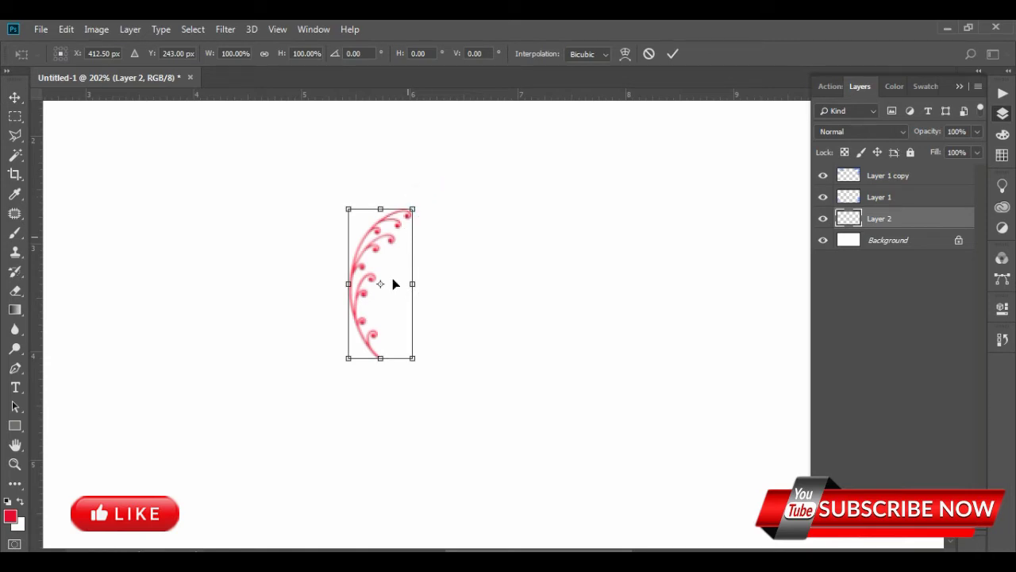
pyautogui.moveTo(380, 283); pyautogui.dragTo(380, 375)
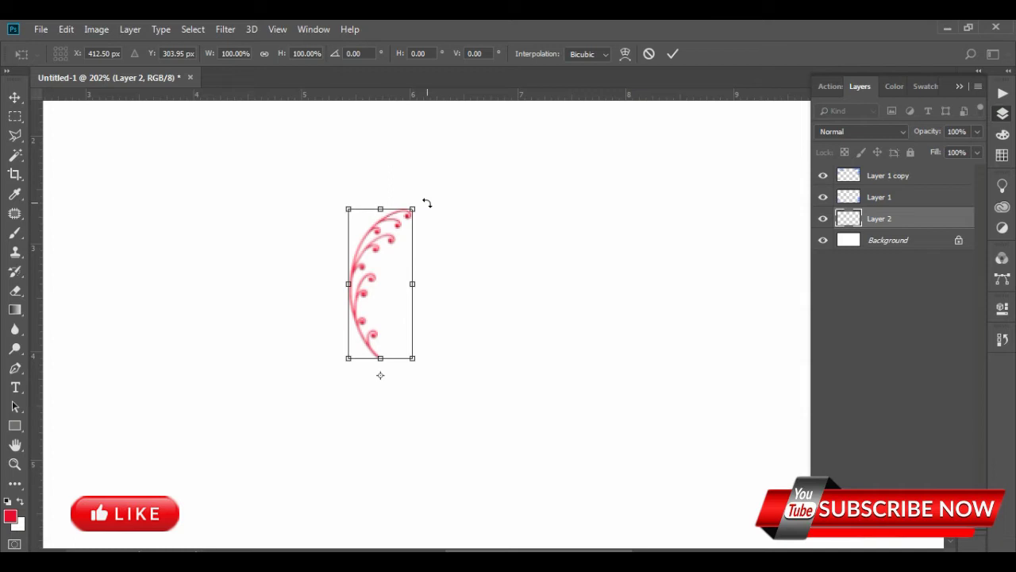
pyautogui.moveTo(427, 203); pyautogui.dragTo(455, 231)
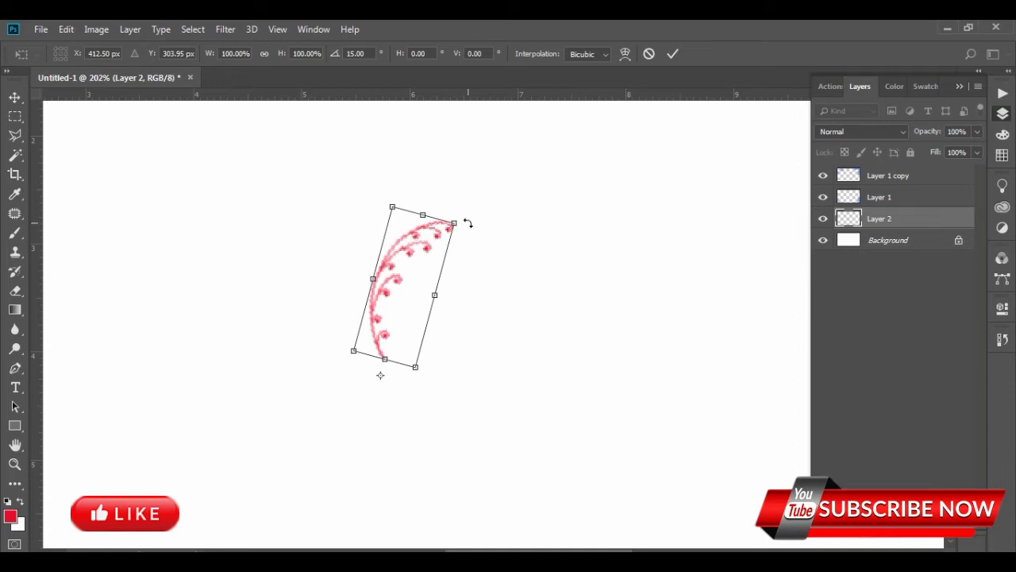
pyautogui.click(467, 222)
pyautogui.click(466, 220)
pyautogui.moveTo(459, 229)
pyautogui.mouseDown()
pyautogui.moveTo(466, 237)
pyautogui.moveTo(463, 219)
pyautogui.mouseUp()
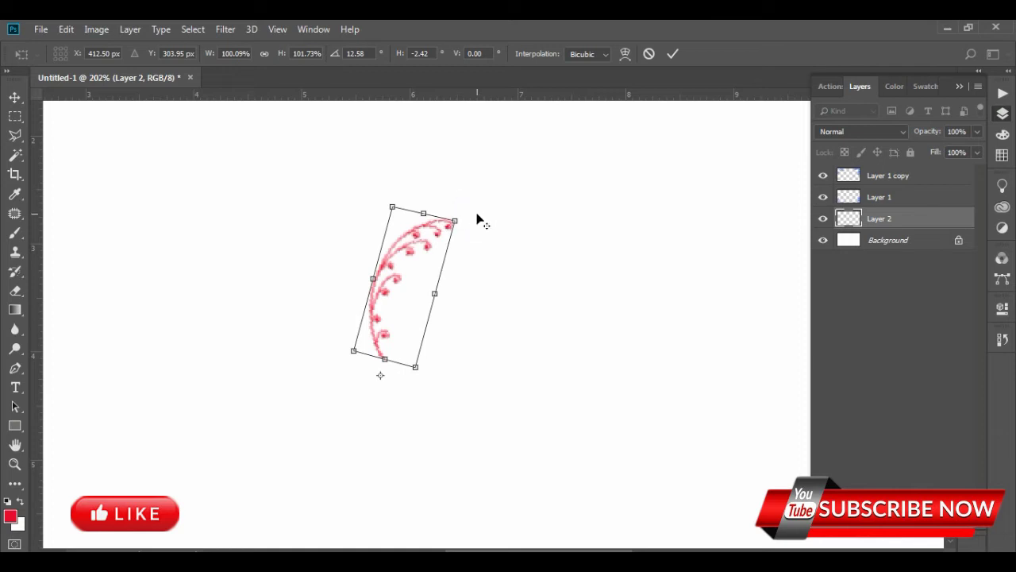
pyautogui.click(456, 220)
pyautogui.click(462, 220)
pyautogui.click(466, 216)
pyautogui.click(467, 216)
pyautogui.click(460, 220)
pyautogui.click(672, 54)
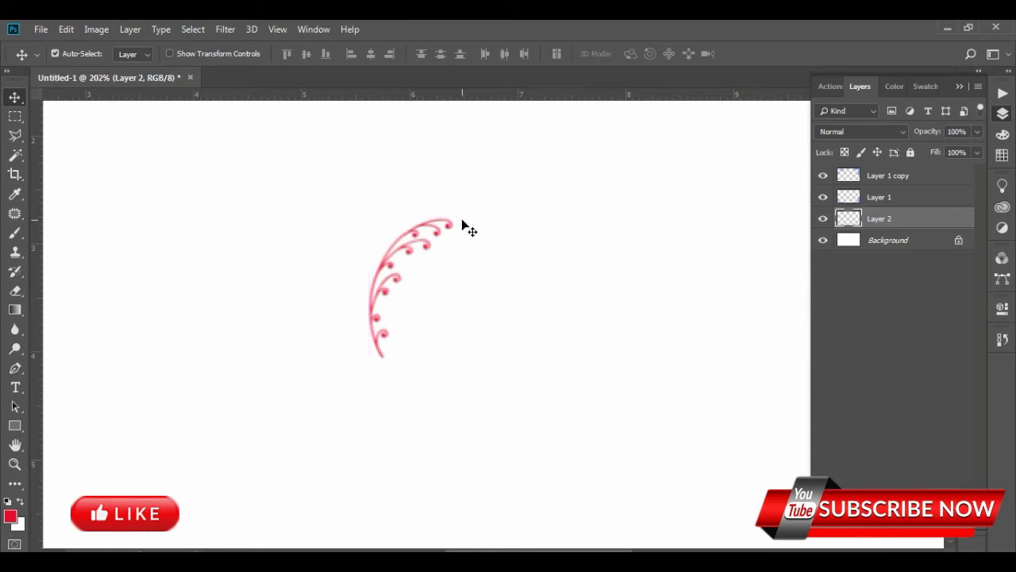
# Step: Repeat Ctrl+Alt+Shift+T to build 23 rotated copies of the arc, then zoom out
pyautogui.press('ctrl')
pyautogui.hotkey('ctrl', 'alt', 'shift', 't')
pyautogui.hotkey('ctrl', 'alt', 'shift', 't')
pyautogui.hotkey('ctrl', 'alt', 'shift', 't')
pyautogui.hotkey('ctrl', 'alt', 'shift', 't')
pyautogui.hotkey('ctrl', 'alt', 'shift', 't')
pyautogui.hotkey('ctrl', 'alt', 'shift', 't')
pyautogui.hotkey('ctrl', 'alt', 'shift', 't')
pyautogui.hotkey('ctrl', 'alt', 'shift', 't')
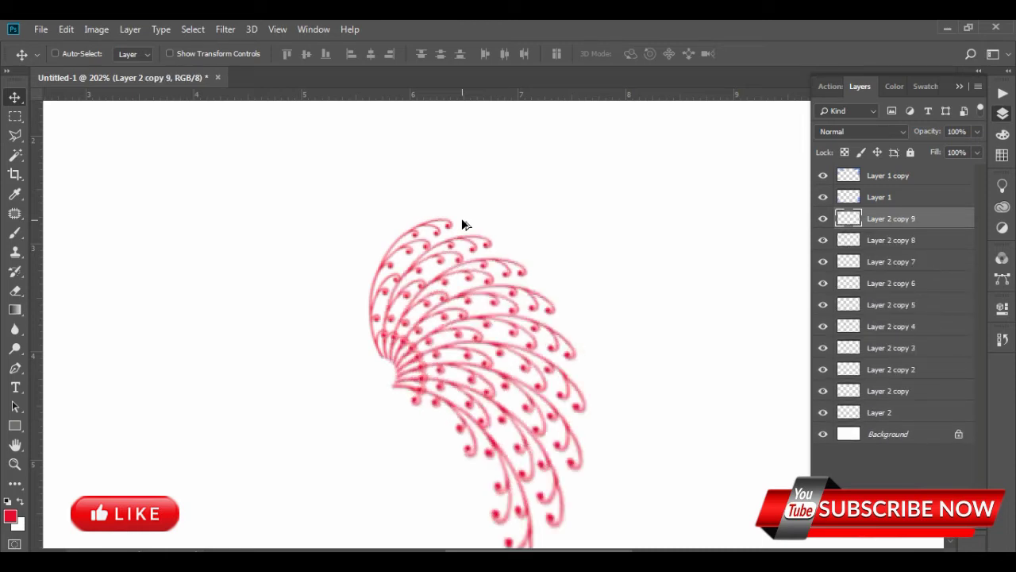
pyautogui.hotkey('ctrl', 'alt', 'shift', 't')
pyautogui.hotkey('ctrl', 'alt', 'shift', 't')
pyautogui.hotkey('ctrl', 'alt', 'shift', 't')
pyautogui.hotkey('ctrl', 'alt', 'shift', 't')
pyautogui.hotkey('ctrl', 'alt', 'shift', 't')
pyautogui.hotkey('ctrl', 'alt', 'shift', 't')
pyautogui.hotkey('ctrl', 'alt', 'shift', 't')
pyautogui.hotkey('ctrl', 'alt', 'shift', 't')
pyautogui.hotkey('ctrl', 'alt', 'shift', 't')
pyautogui.hotkey('ctrl', 'alt', 'shift', 't')
pyautogui.hotkey('ctrl', 'alt', 'shift', 't')
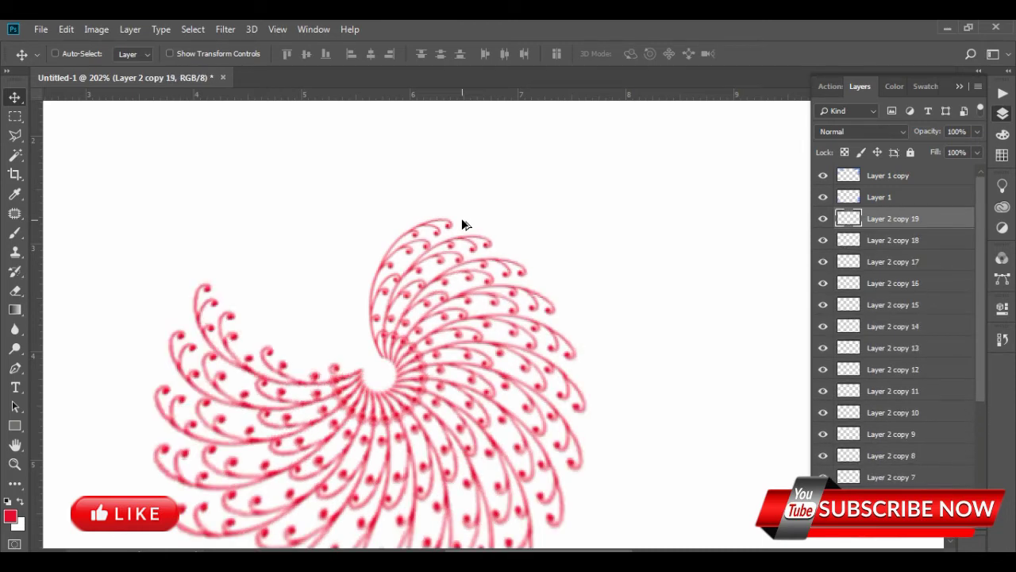
pyautogui.hotkey('ctrl', 'alt', 'shift', 't')
pyautogui.hotkey('ctrl', 'alt', 'shift', 't')
pyautogui.hotkey('ctrl', 'alt', 'shift', 't')
pyautogui.hotkey('ctrl', 'alt', 'shift', 't')
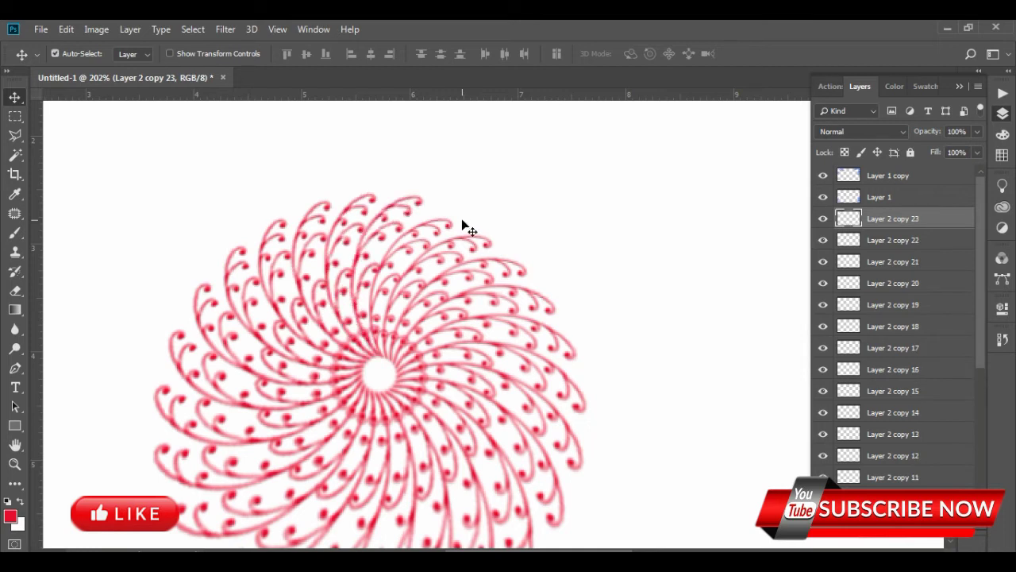
pyautogui.click(15, 97)
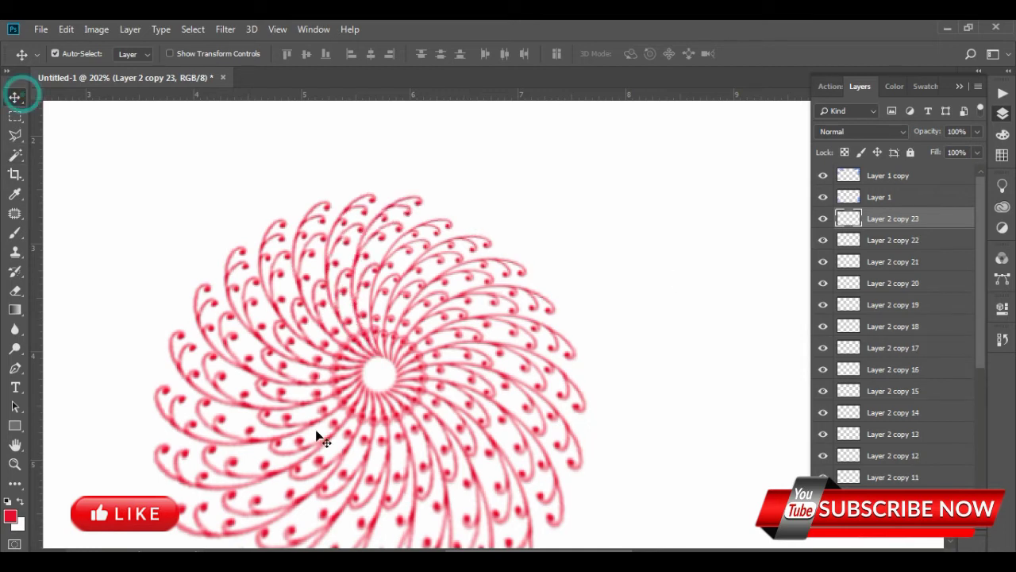
pyautogui.scroll(-5, 225, 287)
pyautogui.scroll(-2, 235, 288)
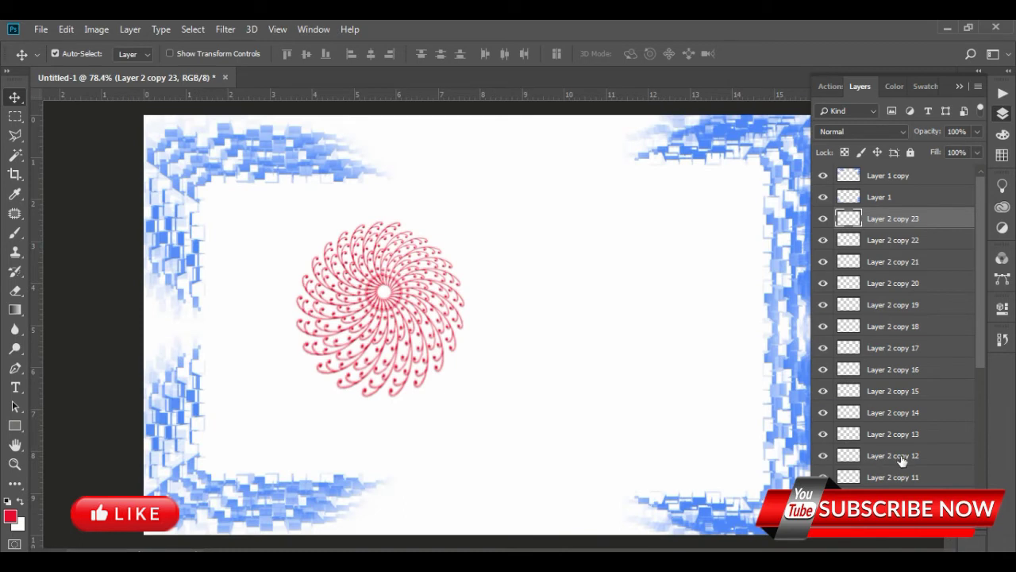
# Step: Select all the Layer 2 copies and group them into Group 1
pyautogui.scroll(-1, 903, 453)
pyautogui.scroll(-3, 906, 443)
pyautogui.scroll(-1, 906, 443)
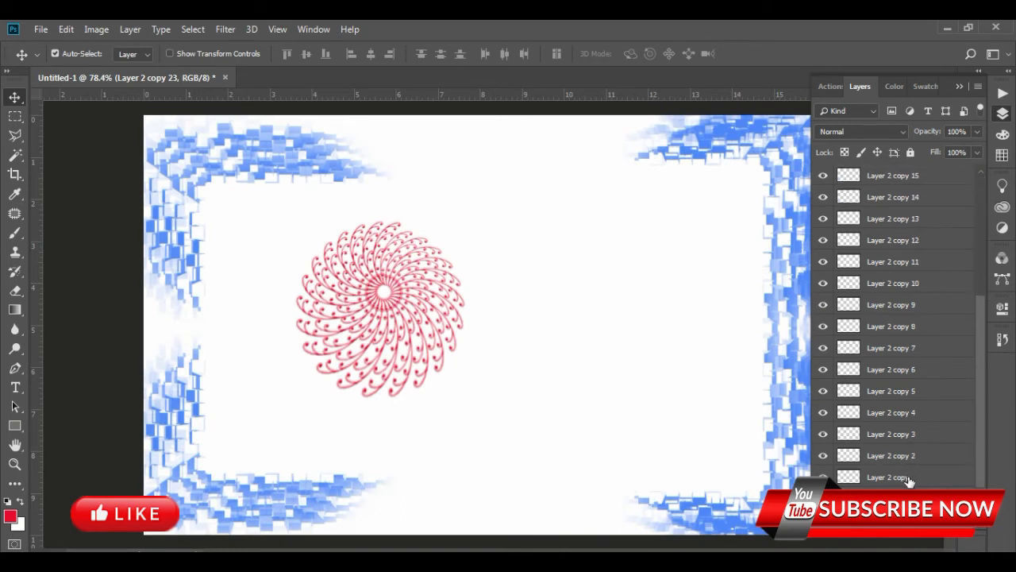
pyautogui.keyDown('shift'); pyautogui.click(909, 478); pyautogui.keyUp('shift')
pyautogui.scroll(3, 909, 363)
pyautogui.scroll(2, 905, 349)
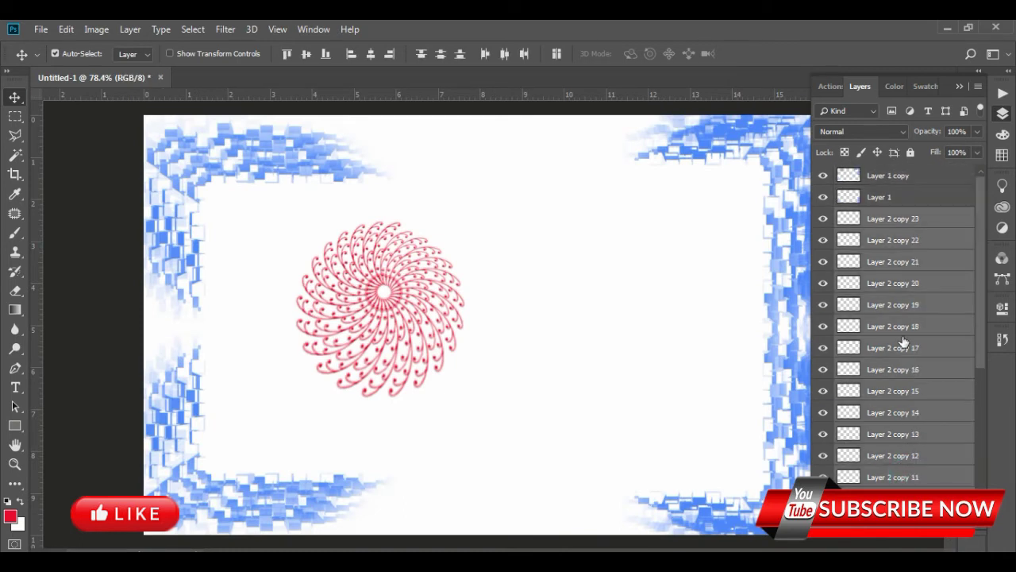
pyautogui.hotkey('ctrl', 'g')
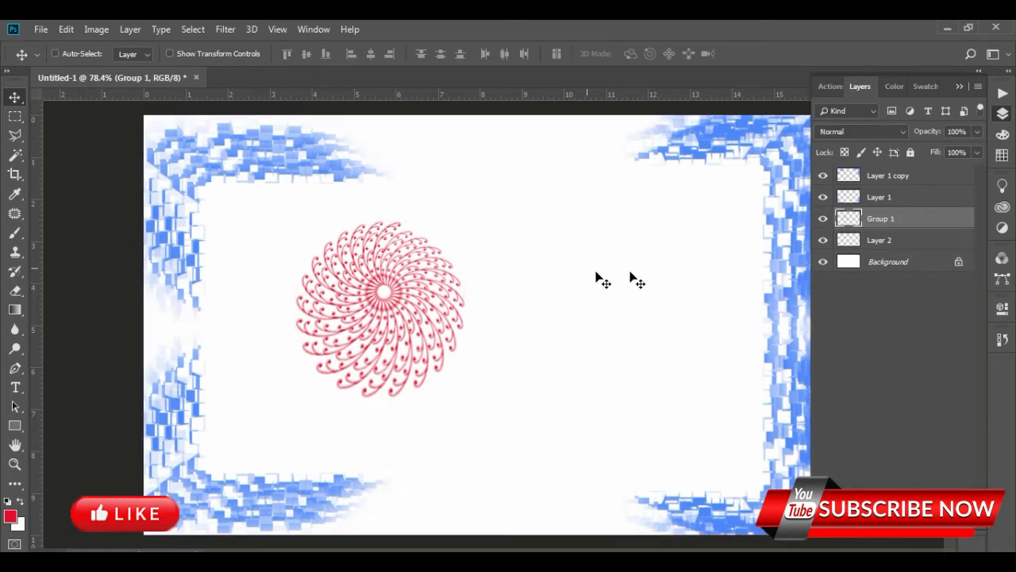
# Step: Move Layer 2 into Group 1 and shift the mandala down toward the canvas's left
pyautogui.moveTo(351, 294)
pyautogui.mouseDown()
pyautogui.moveTo(352, 316)
pyautogui.moveTo(350, 308)
pyautogui.mouseUp()
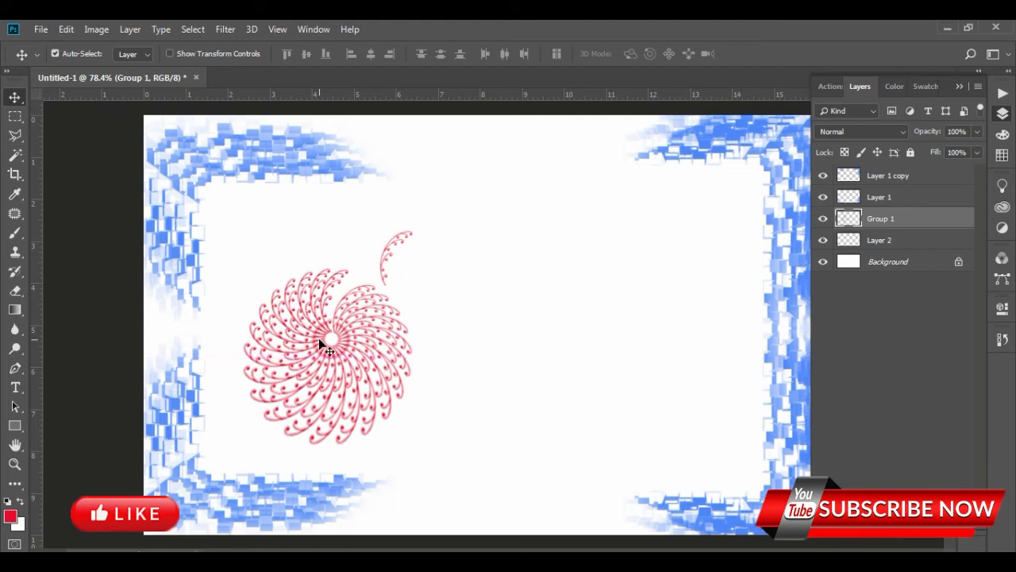
pyautogui.moveTo(884, 242); pyautogui.dragTo(881, 222)
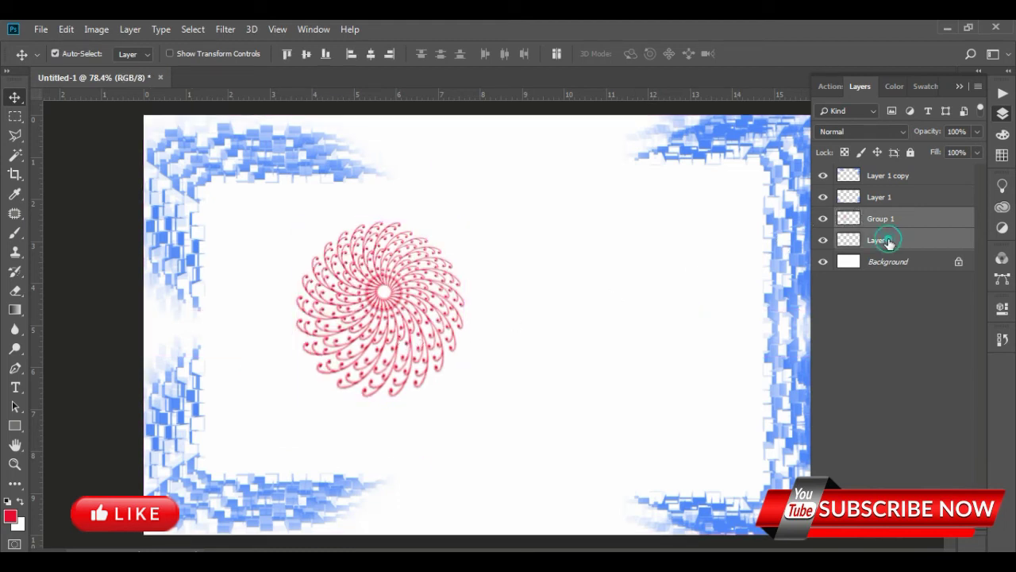
pyautogui.click(426, 279)
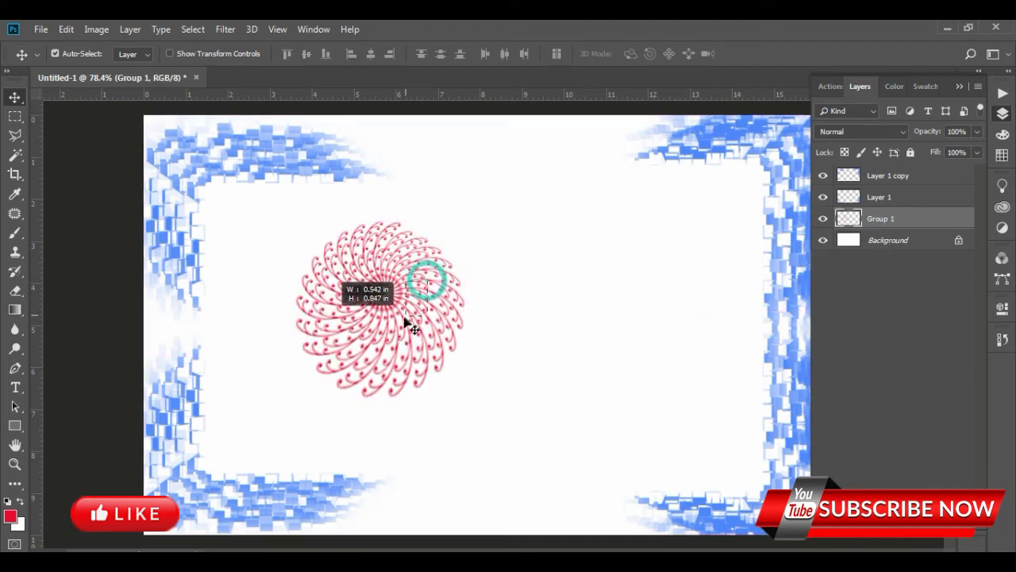
pyautogui.click(896, 219)
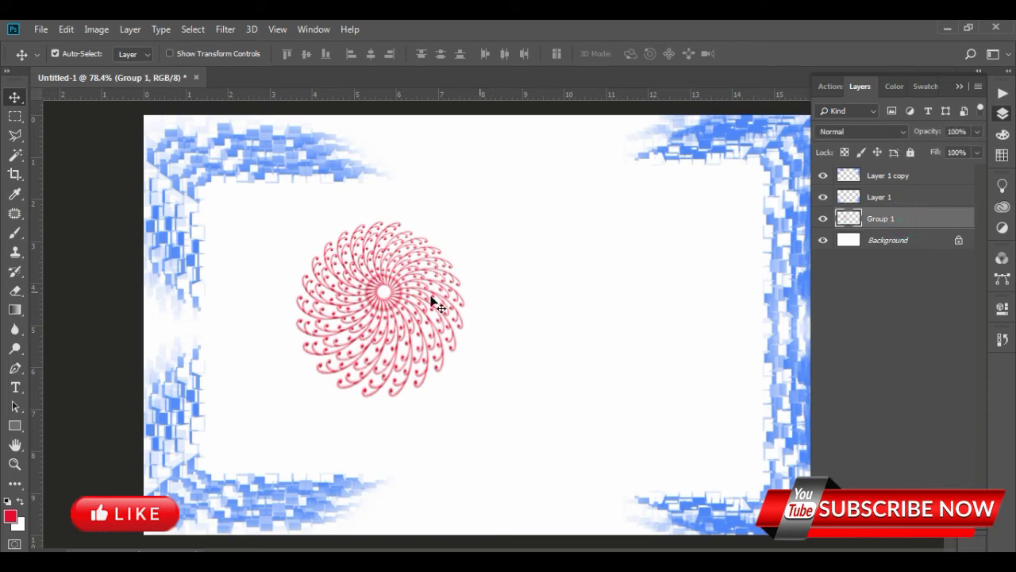
pyautogui.moveTo(399, 290)
pyautogui.mouseDown()
pyautogui.moveTo(399, 313)
pyautogui.moveTo(336, 346)
pyautogui.moveTo(348, 306)
pyautogui.mouseUp()
pyautogui.scroll(2, 304, 339)
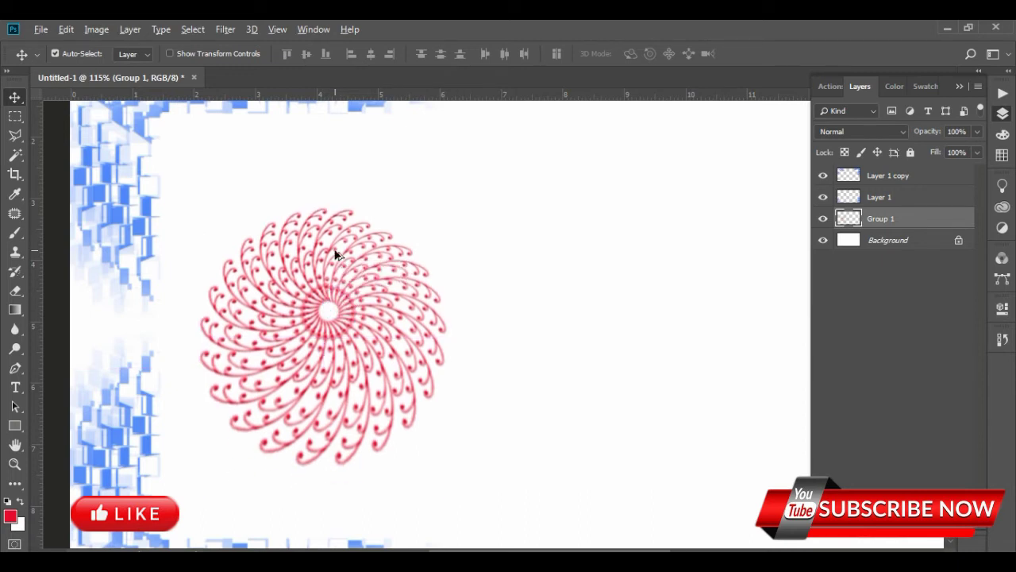
pyautogui.scroll(-1, 335, 254)
pyautogui.scroll(-1, 252, 270)
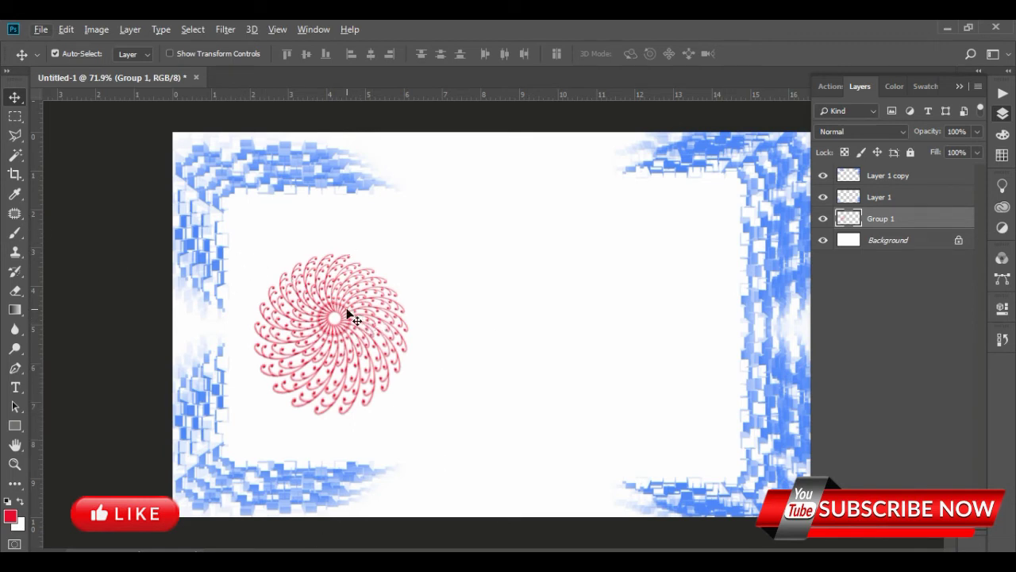
pyautogui.moveTo(347, 313); pyautogui.dragTo(347, 332)
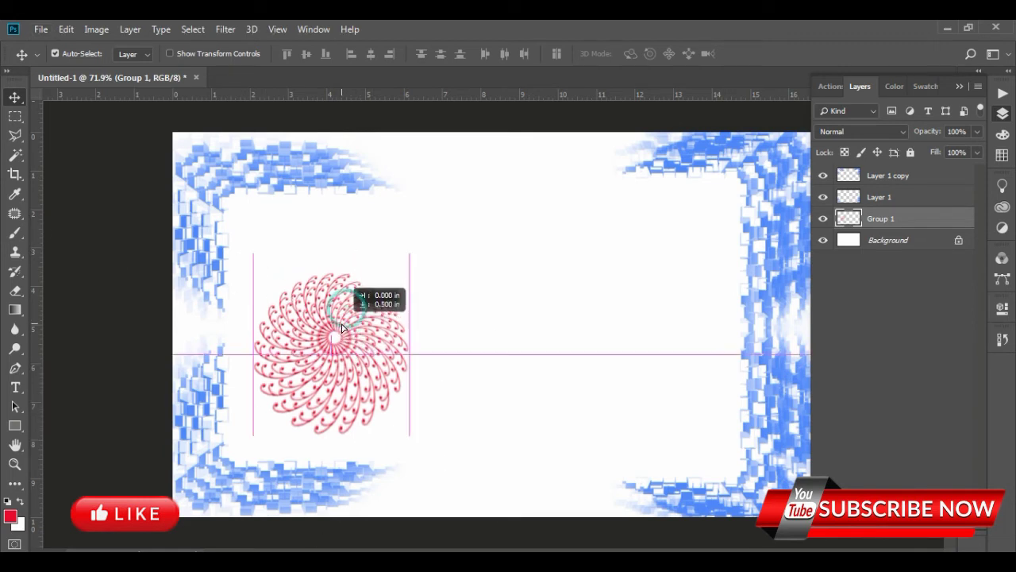
# Step: Hide Group 1, choose flourish brush preset #2 at 1116 px, and add a new empty layer
pyautogui.click(14, 231)
pyautogui.click(74, 55)
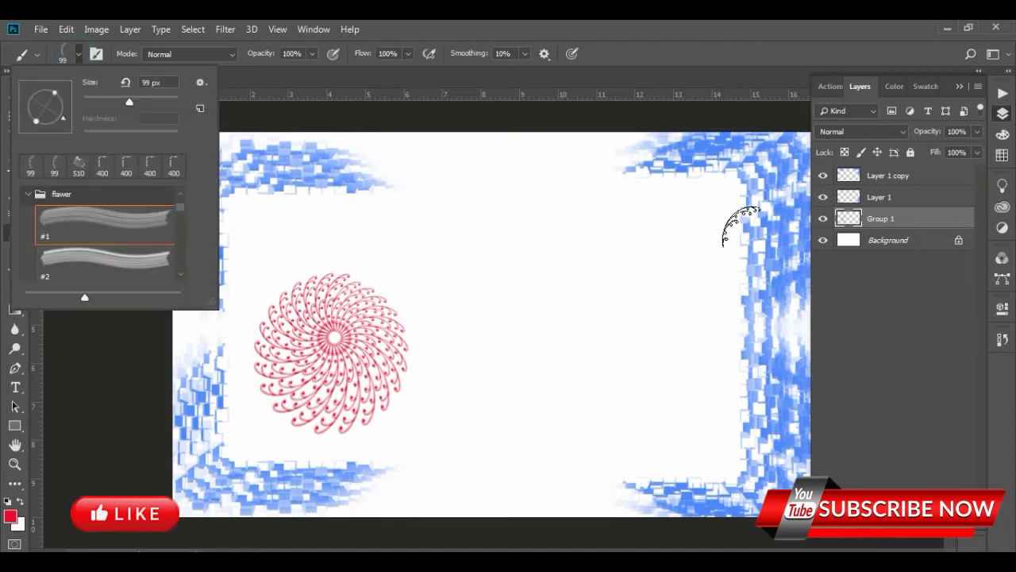
pyautogui.click(822, 219)
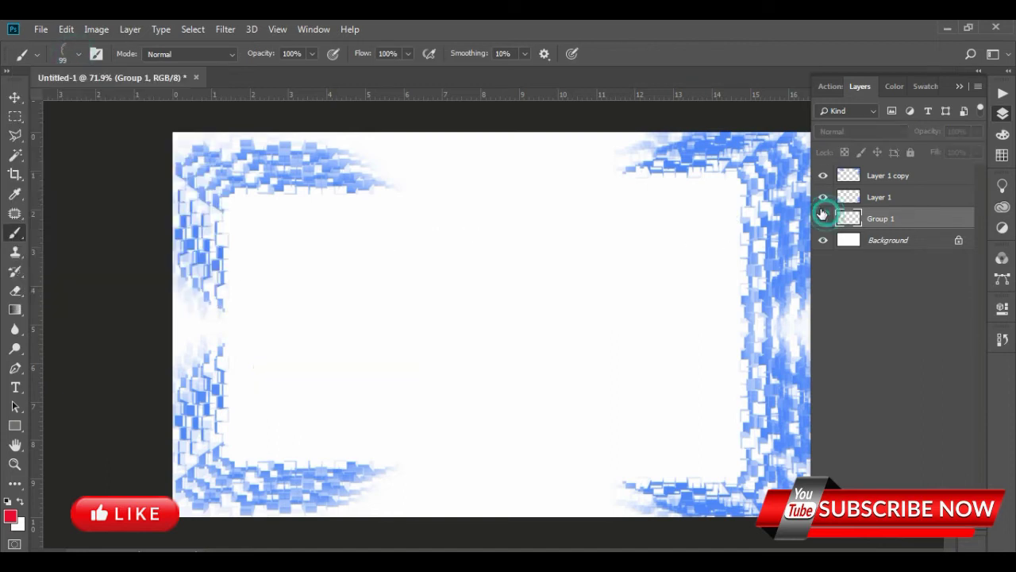
pyautogui.click(74, 56)
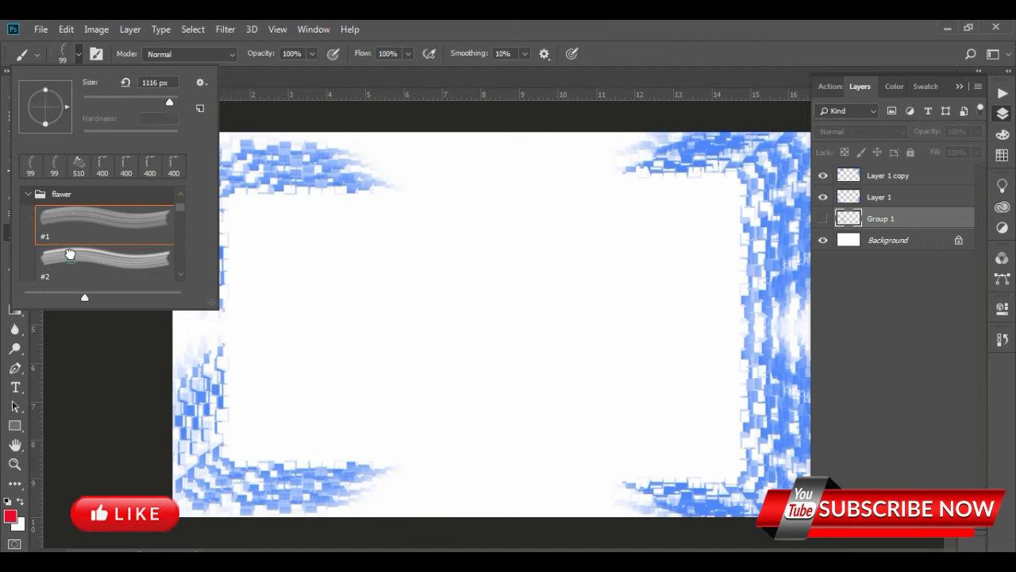
pyautogui.click(71, 258)
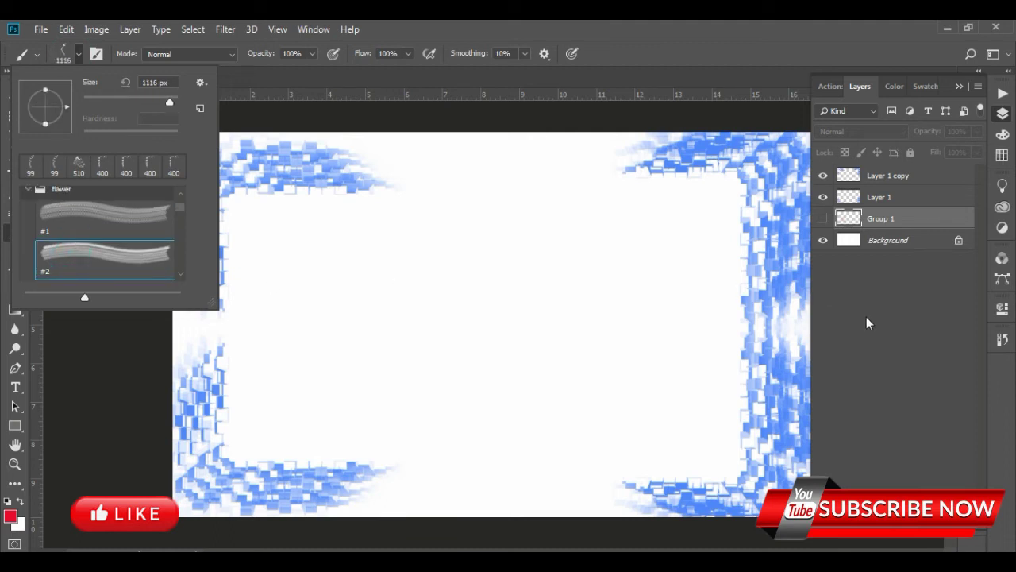
pyautogui.press('Escape')
pyautogui.hotkey('ctrl', 'shift', 'alt', 'n')
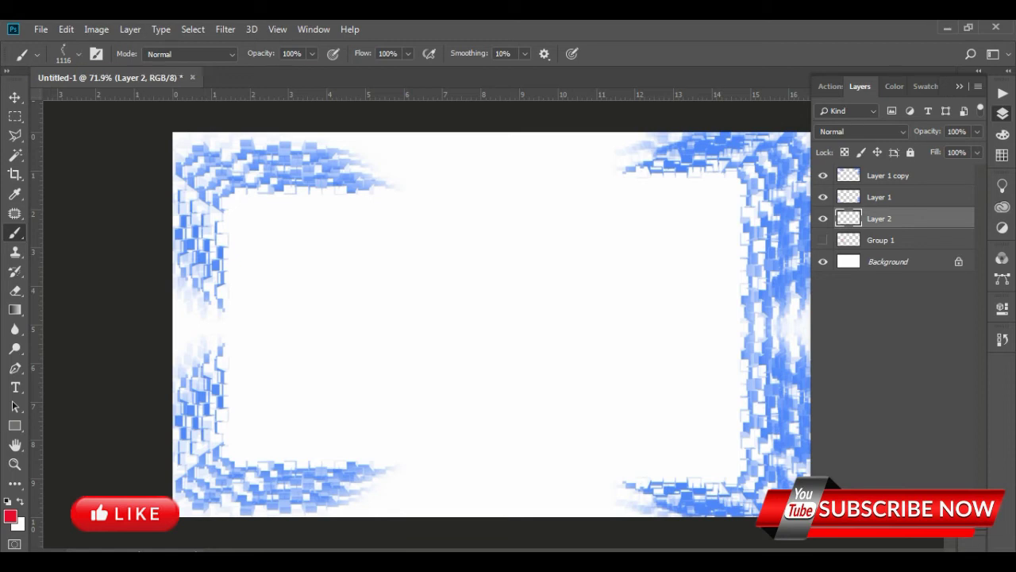
# Step: Add a new Layer 3 above Background and fill it with light grey
pyautogui.press('v')
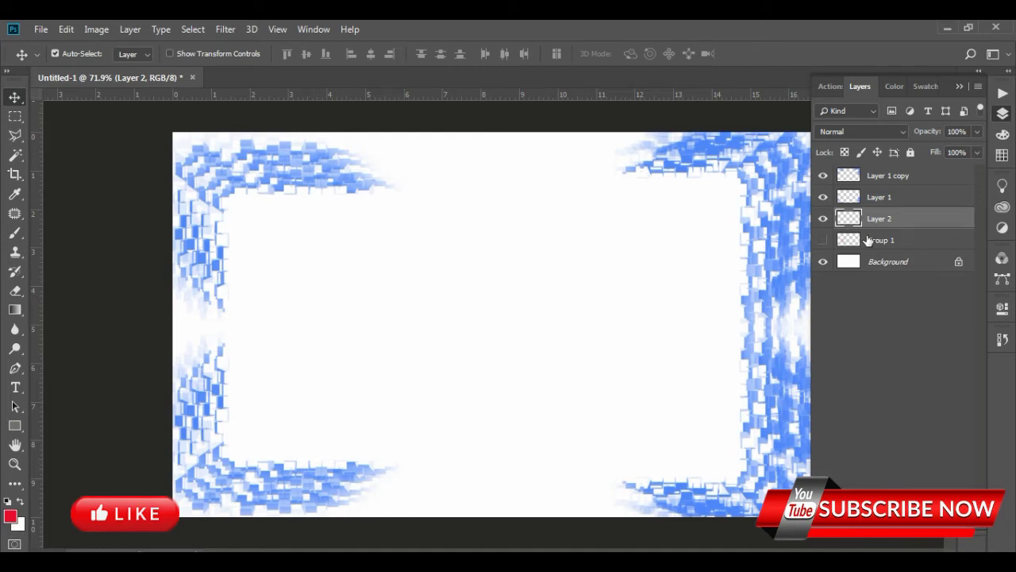
pyautogui.click(882, 261)
pyautogui.hotkey('ctrl', 'shift', 'alt', 'n')
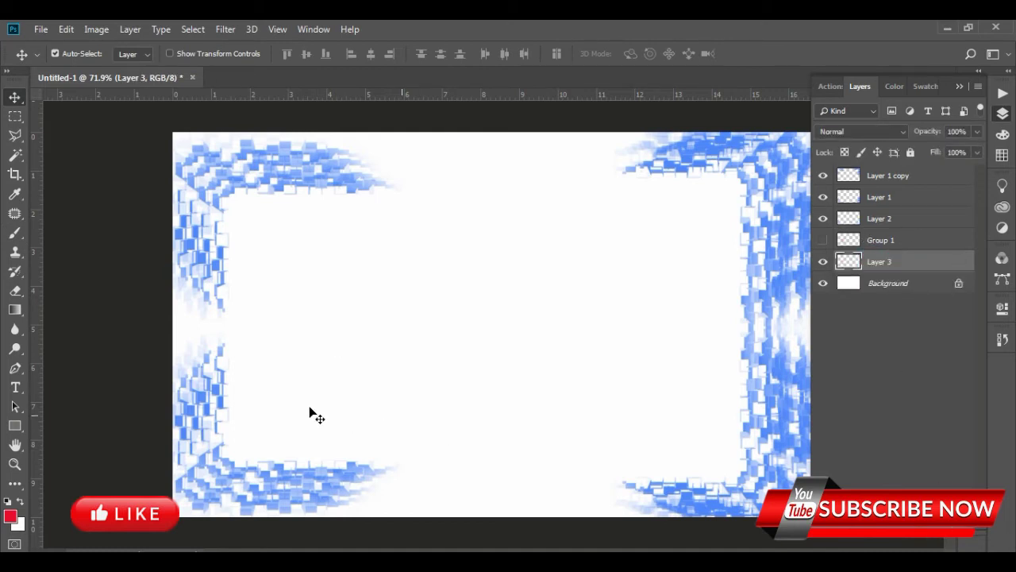
pyautogui.click(10, 516)
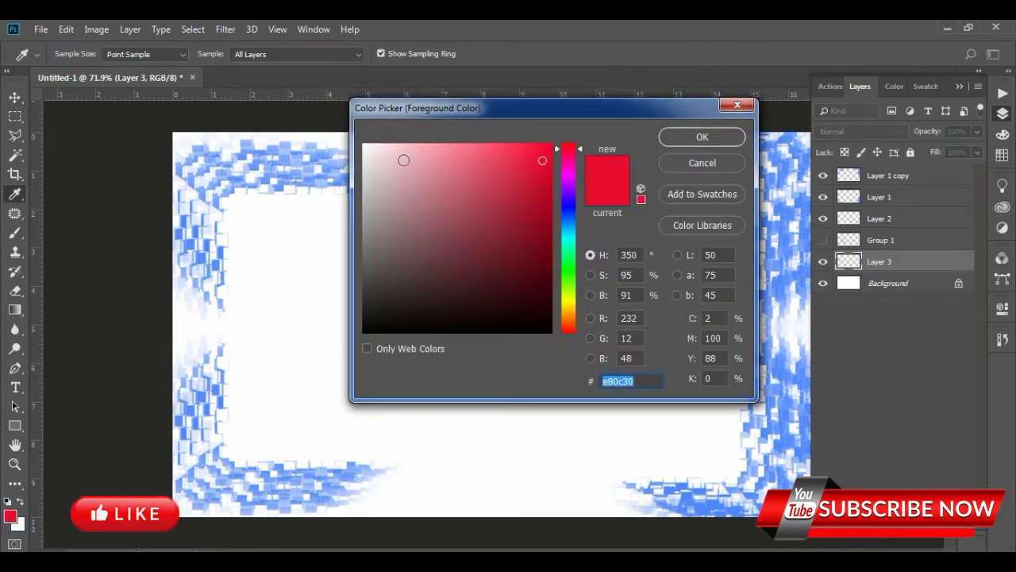
pyautogui.click(373, 184)
pyautogui.click(702, 137)
pyautogui.hotkey('alt', 'BackSpace')
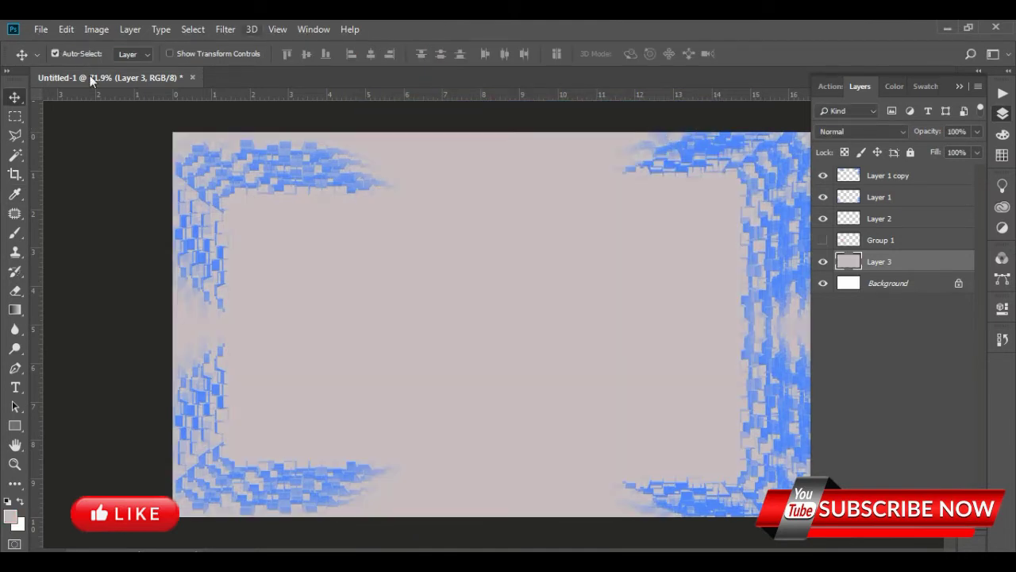
# Step: Refill Layer 3 with deep blue 1a25bc instead
pyautogui.click(11, 516)
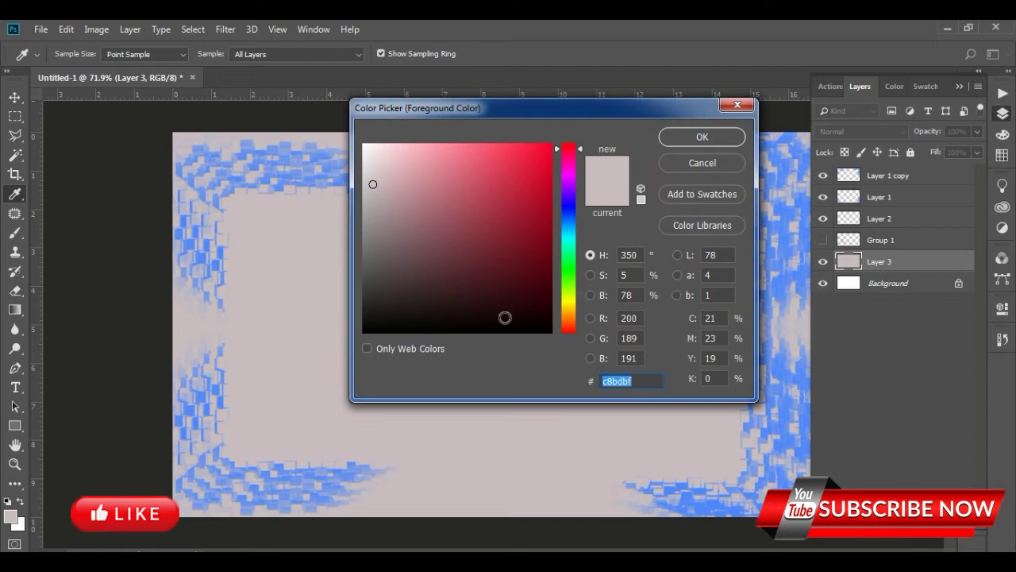
pyautogui.click(565, 208)
pyautogui.click(524, 193)
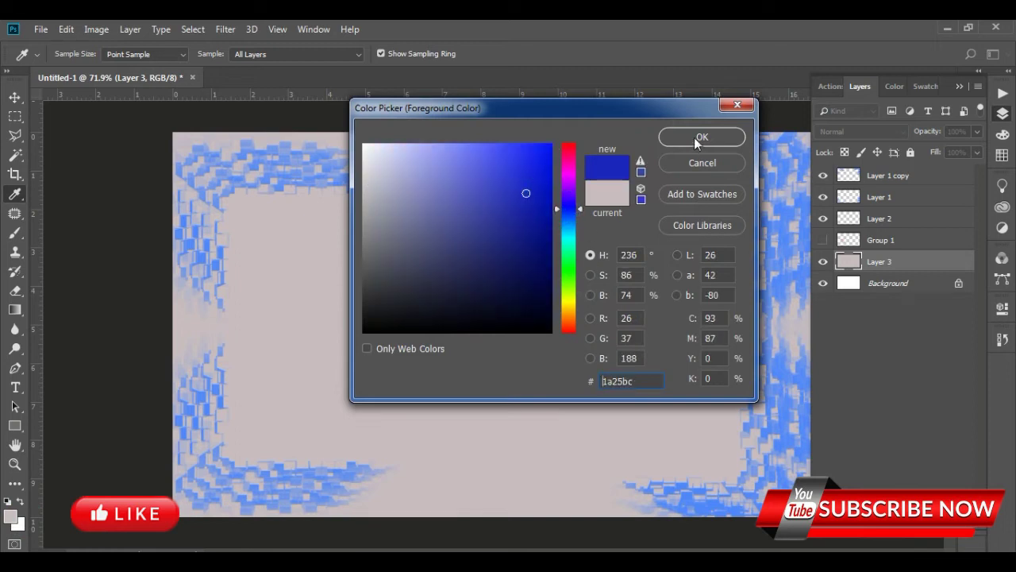
pyautogui.click(698, 138)
pyautogui.hotkey('alt', 'BackSpace')
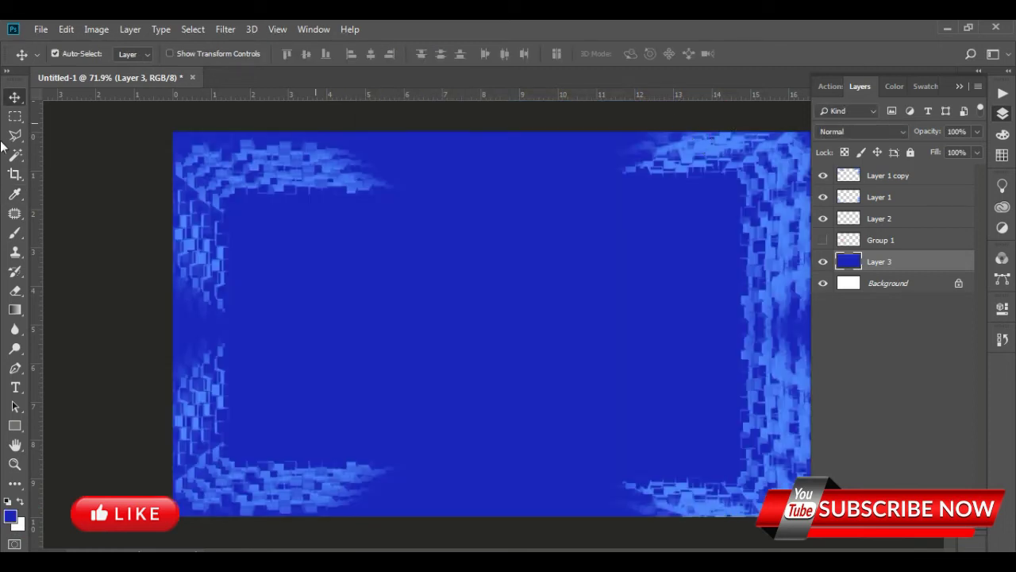
pyautogui.scroll(-2, 294, 349)
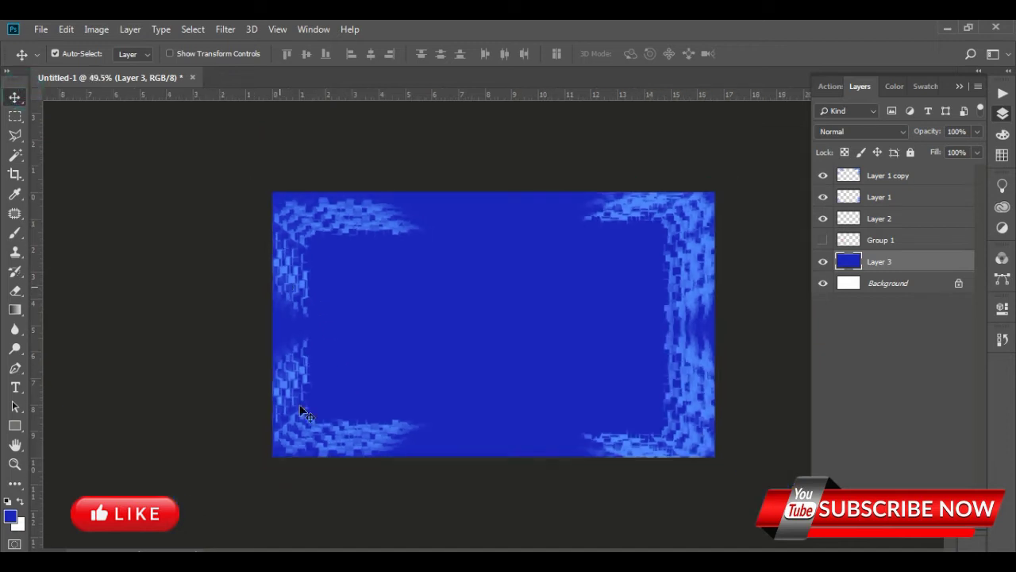
pyautogui.scroll(1, 357, 405)
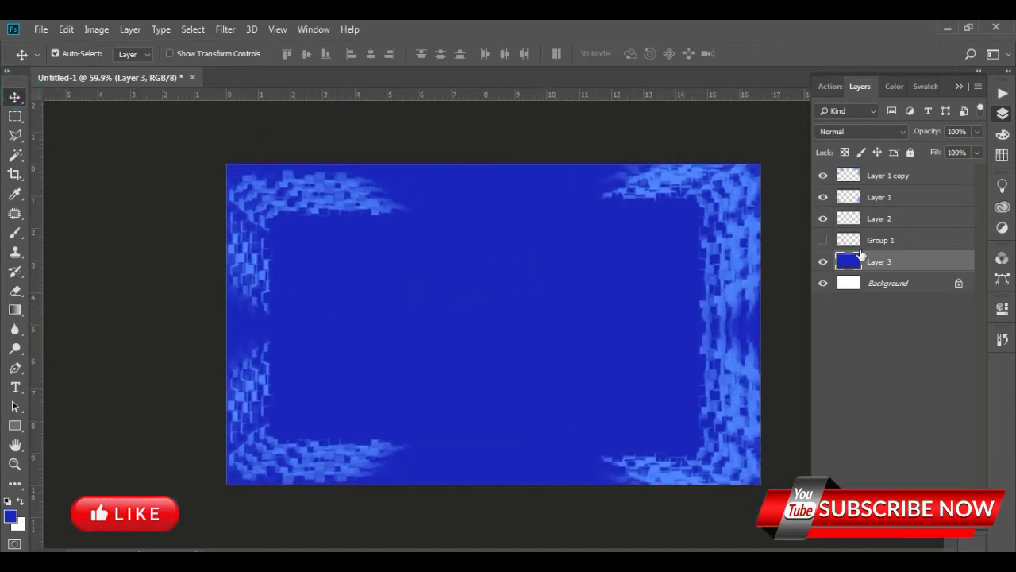
# Step: Select Layer 1, the square-pattern frame, and Alt-drag to duplicate it
pyautogui.click(868, 240)
pyautogui.click(868, 219)
pyautogui.click(867, 196)
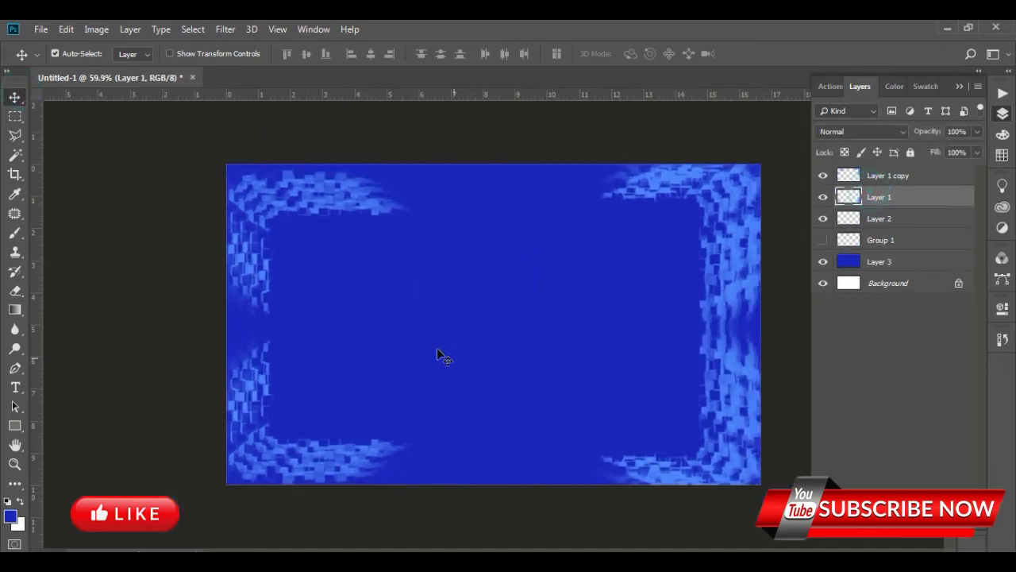
pyautogui.moveTo(718, 410); pyautogui.dragTo(717, 457)
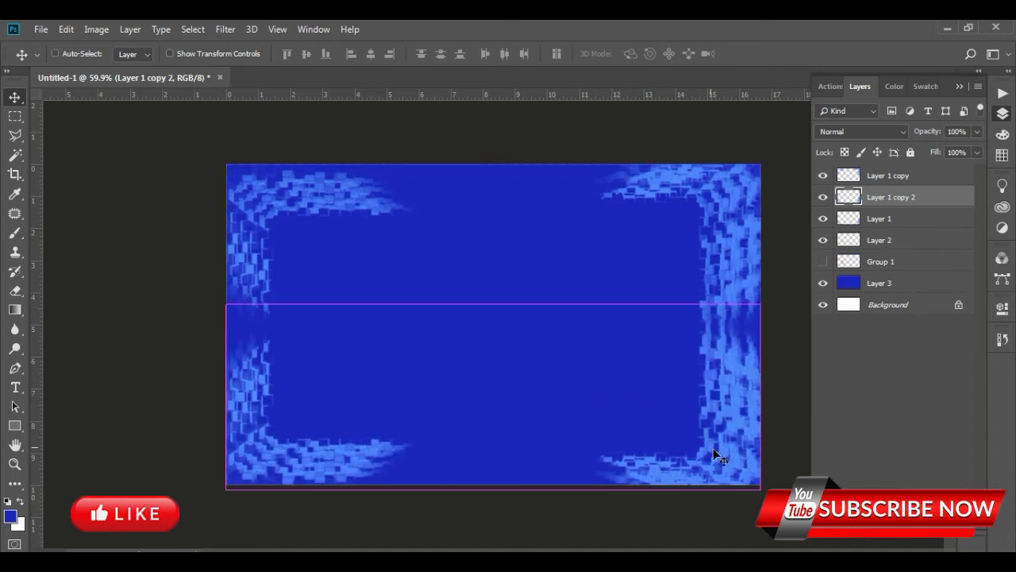
# Step: Scale the frame copy down into the canvas's lower middle and commit
pyautogui.hotkey('ctrl', 't')
pyautogui.moveTo(759, 486)
pyautogui.mouseDown()
pyautogui.moveTo(705, 458)
pyautogui.moveTo(703, 468)
pyautogui.mouseUp()
pyautogui.moveTo(661, 414); pyautogui.dragTo(660, 391)
pyautogui.moveTo(282, 378); pyautogui.dragTo(271, 378)
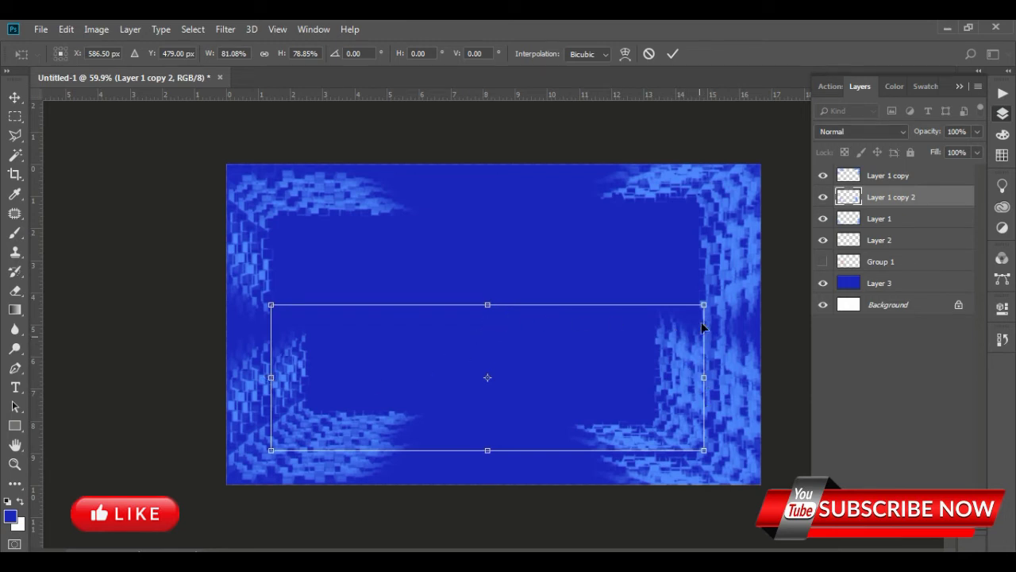
pyautogui.click(672, 54)
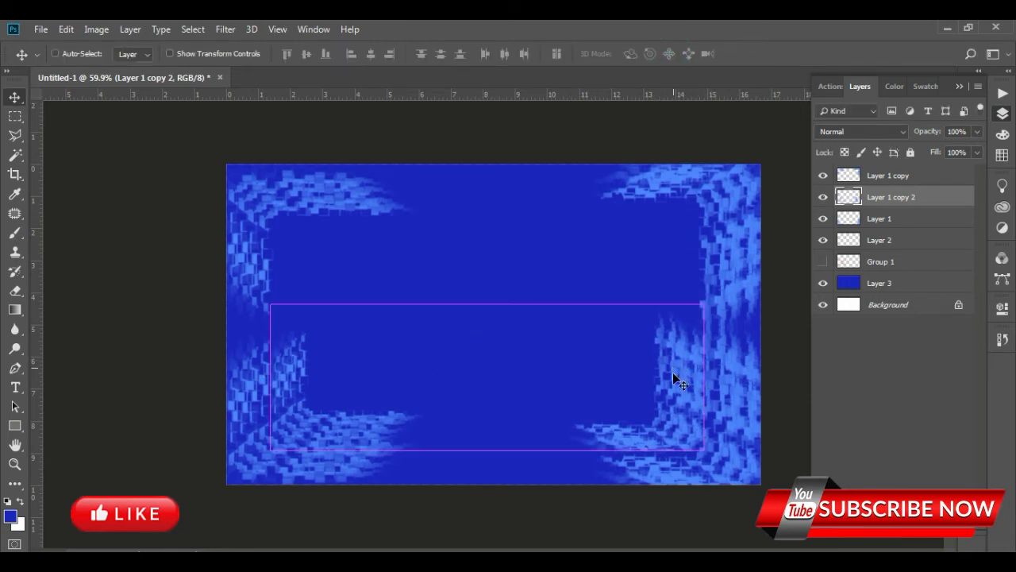
pyautogui.hotkey('ctrl', 't')
pyautogui.moveTo(703, 305); pyautogui.dragTo(669, 317)
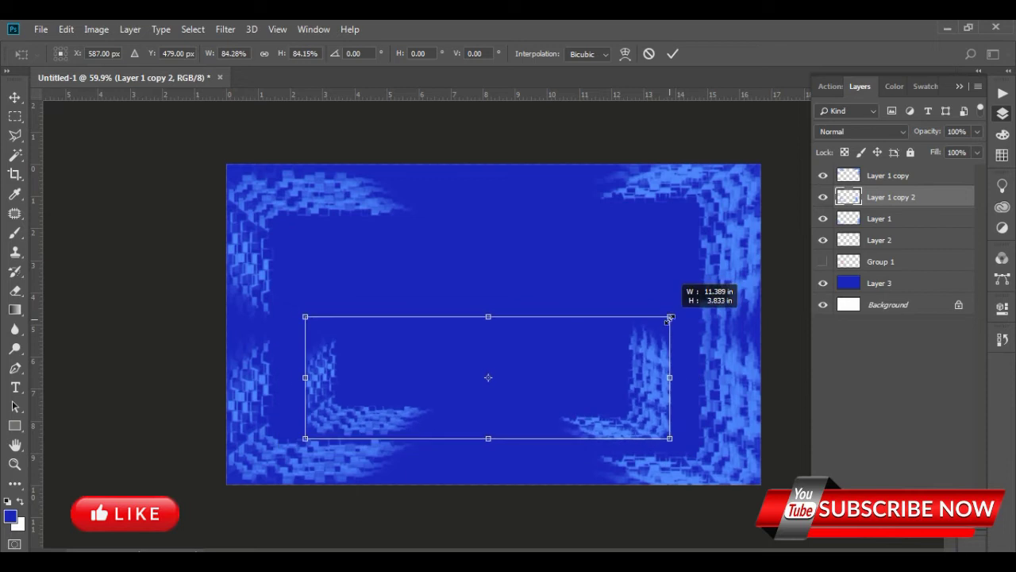
pyautogui.hotkey('ctrl', 'z')
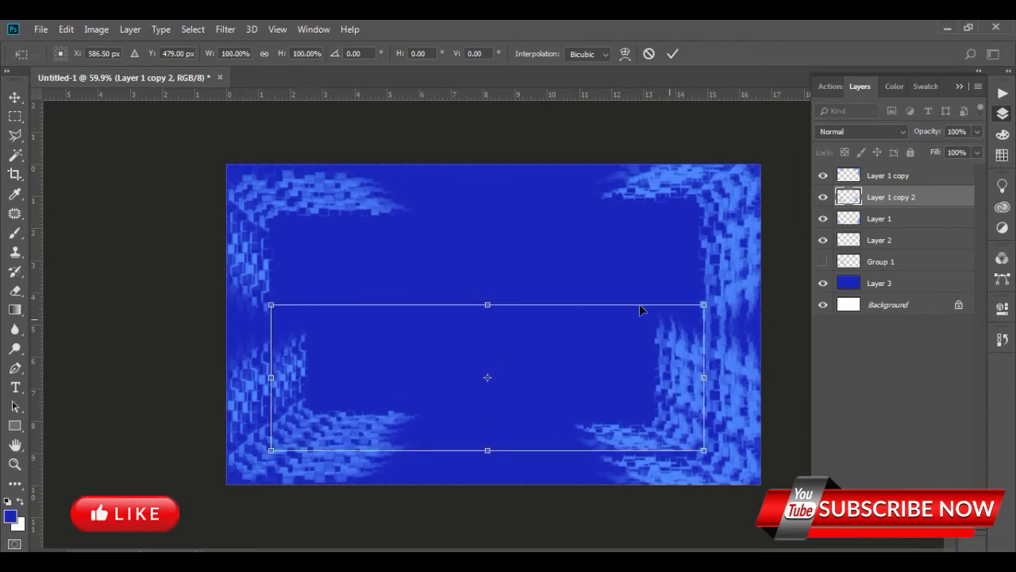
pyautogui.click(670, 54)
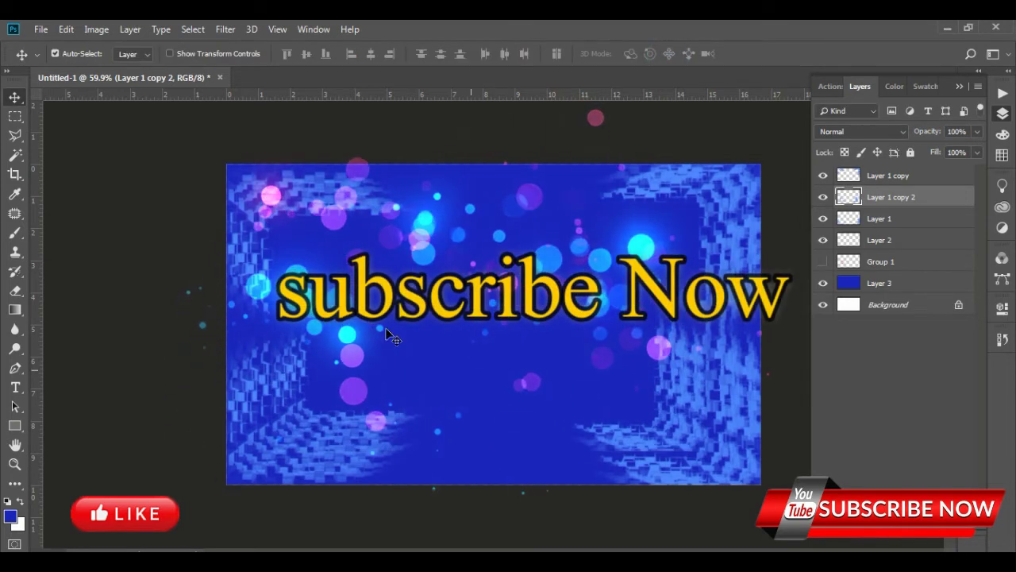
# Step: Choose the flourish brush preset and set the brush size to 127 px
pyautogui.click(15, 271)
pyautogui.click(78, 54)
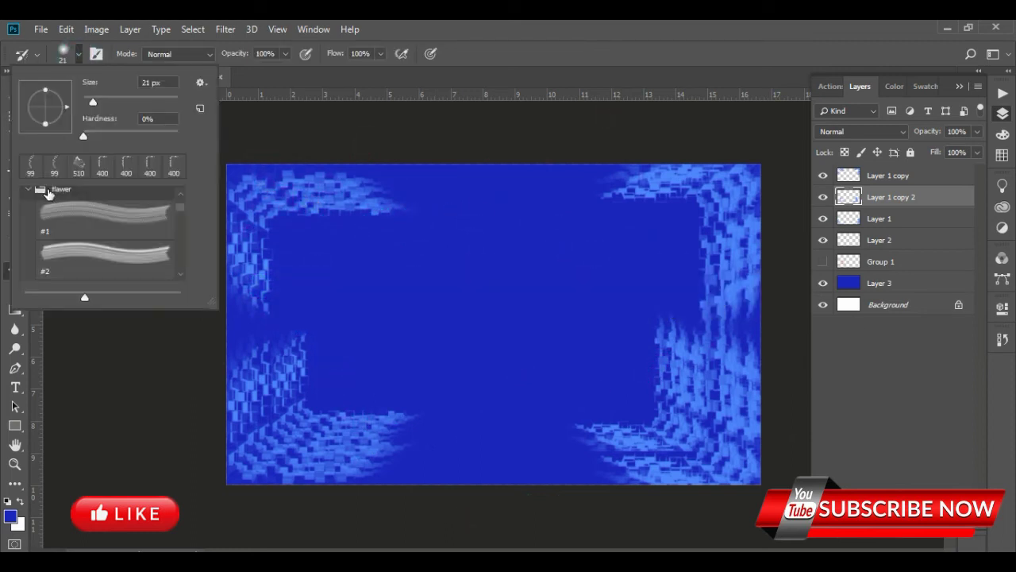
pyautogui.click(48, 210)
pyautogui.click(93, 248)
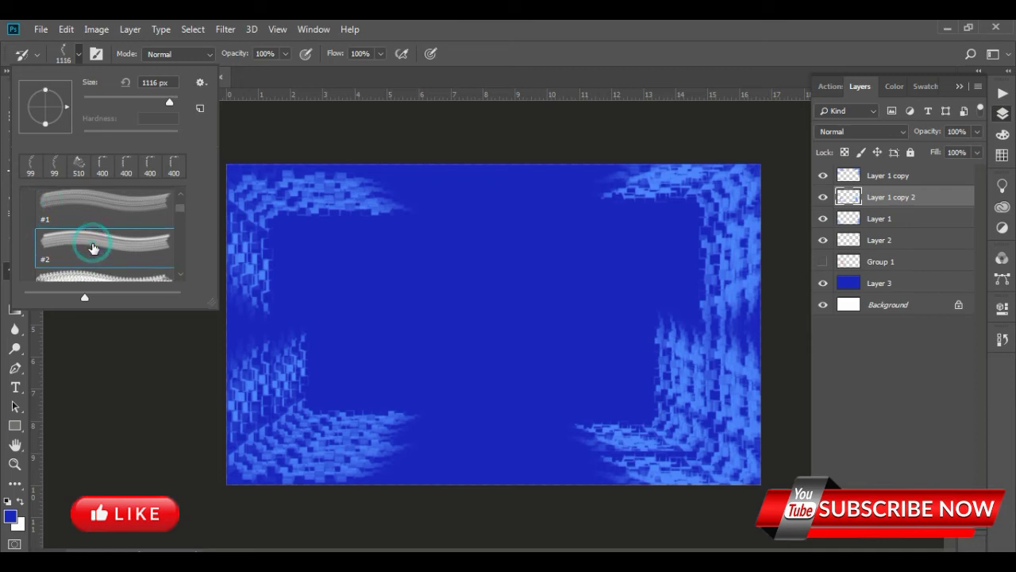
pyautogui.click(89, 261)
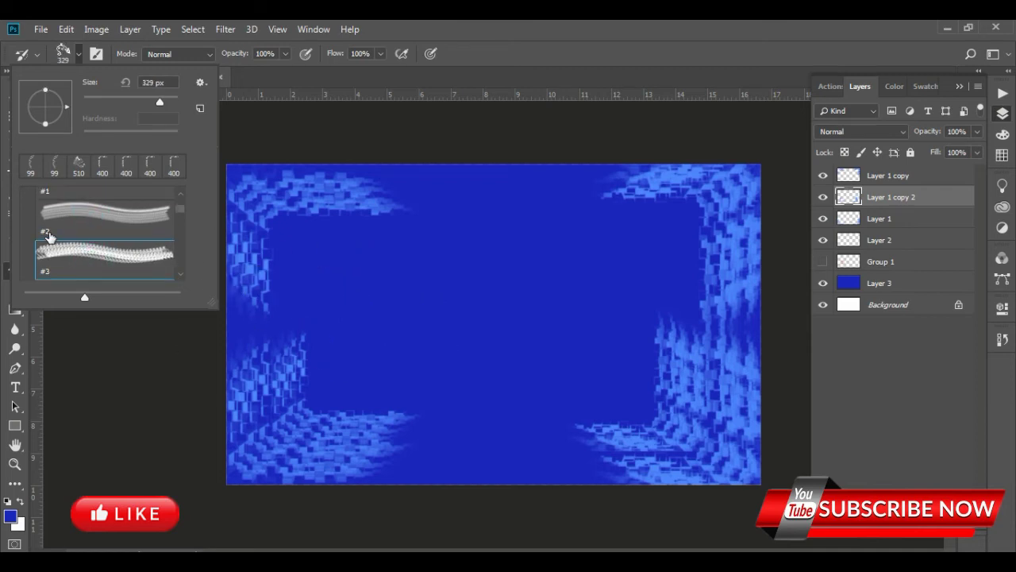
pyautogui.click(78, 223)
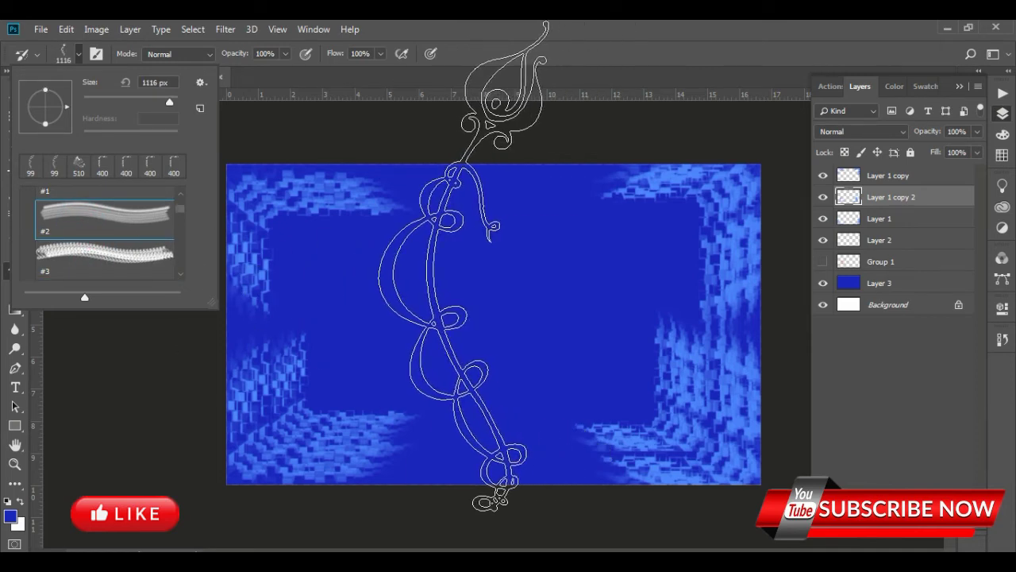
pyautogui.click(115, 102)
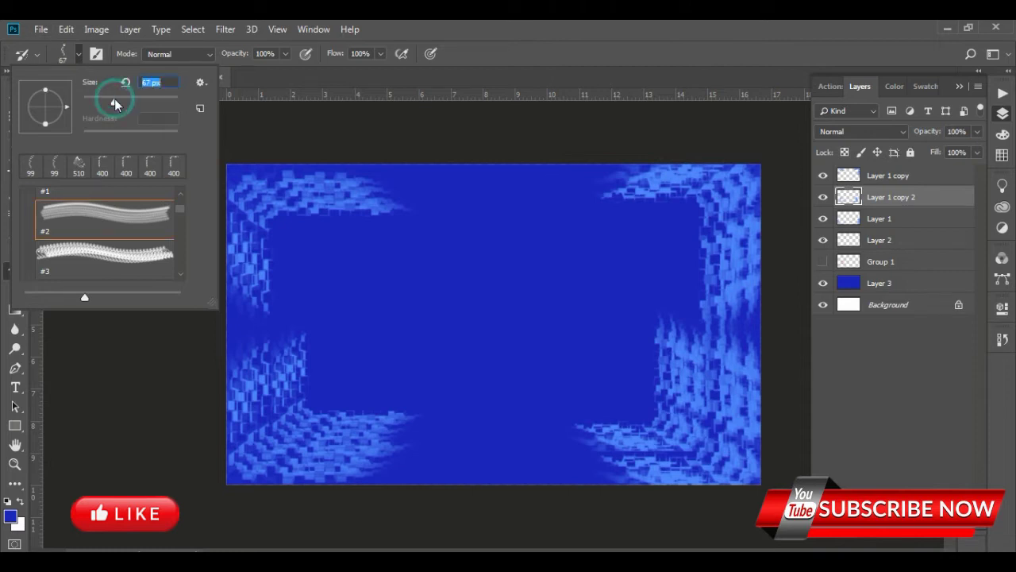
pyautogui.write('127')
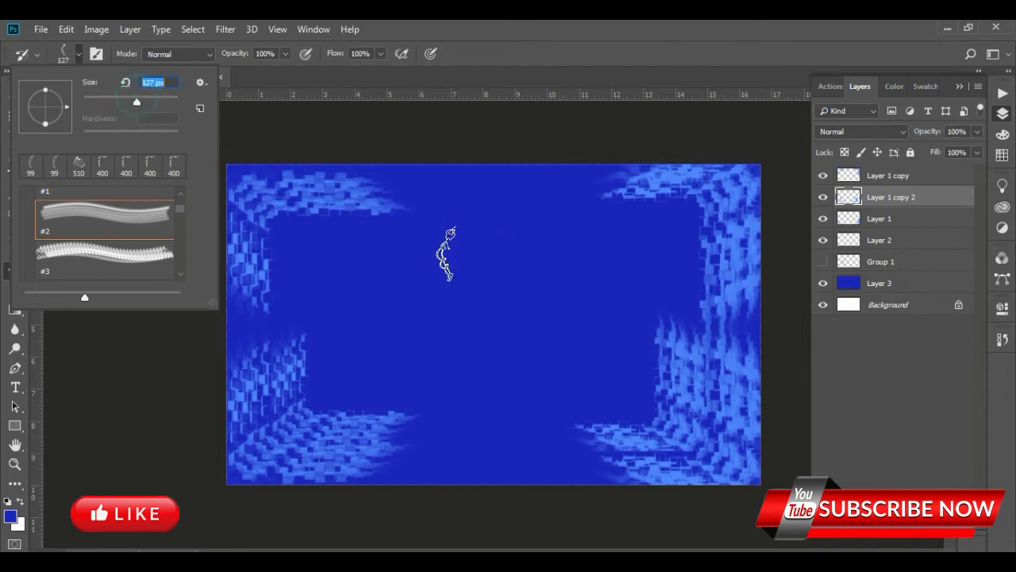
pyautogui.press('Return')
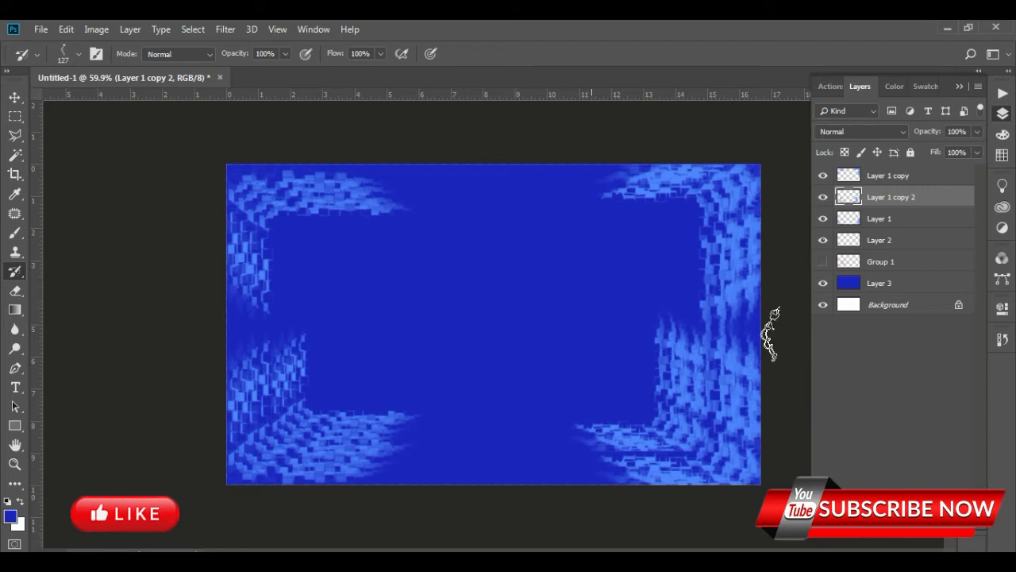
# Step: On a new layer, stamp the white flourish near the top centre and nudge it into place
pyautogui.hotkey('ctrl', 'shift', 'alt', 'n')
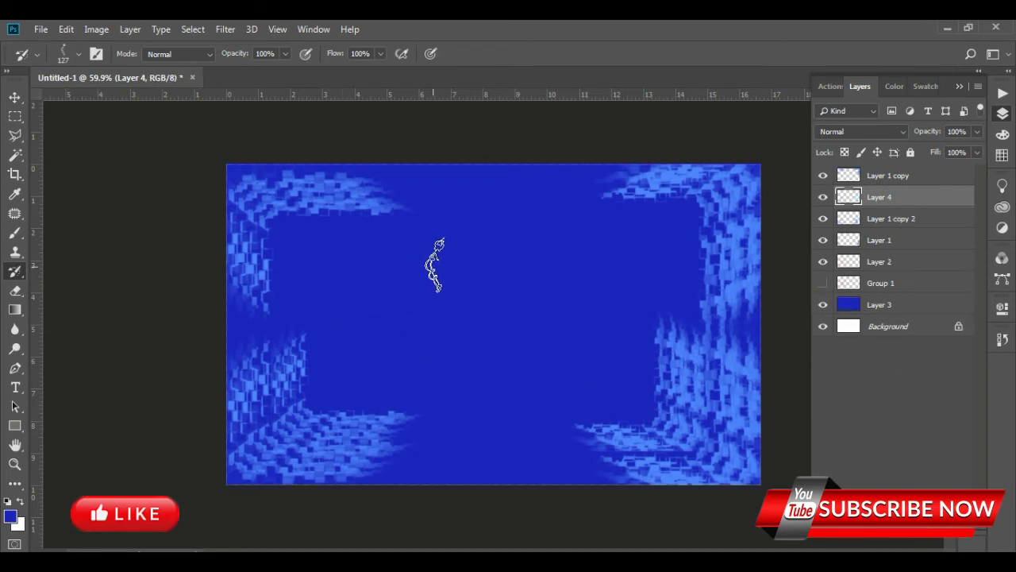
pyautogui.click(434, 263)
pyautogui.scroll(5, 434, 263)
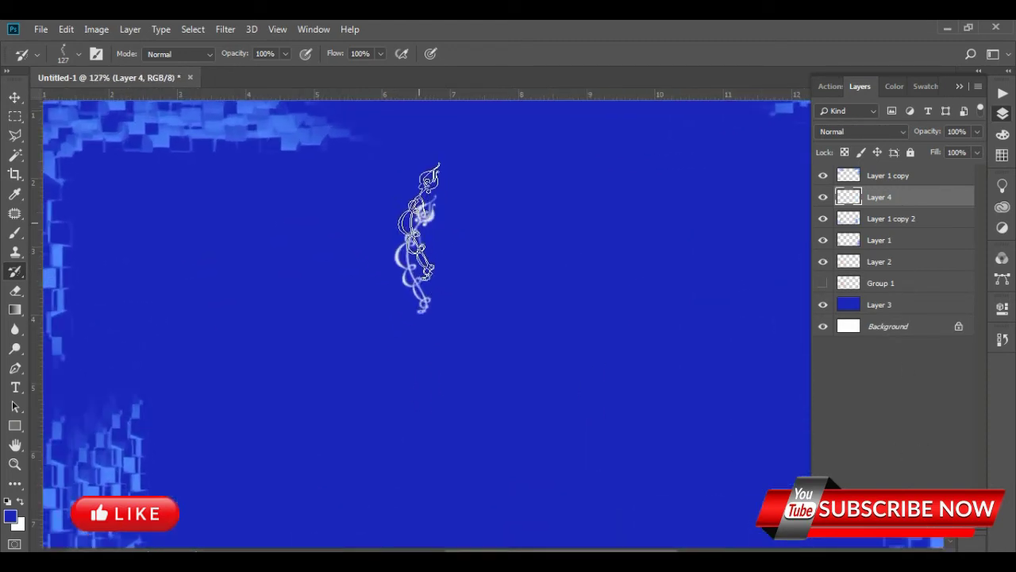
pyautogui.click(16, 96)
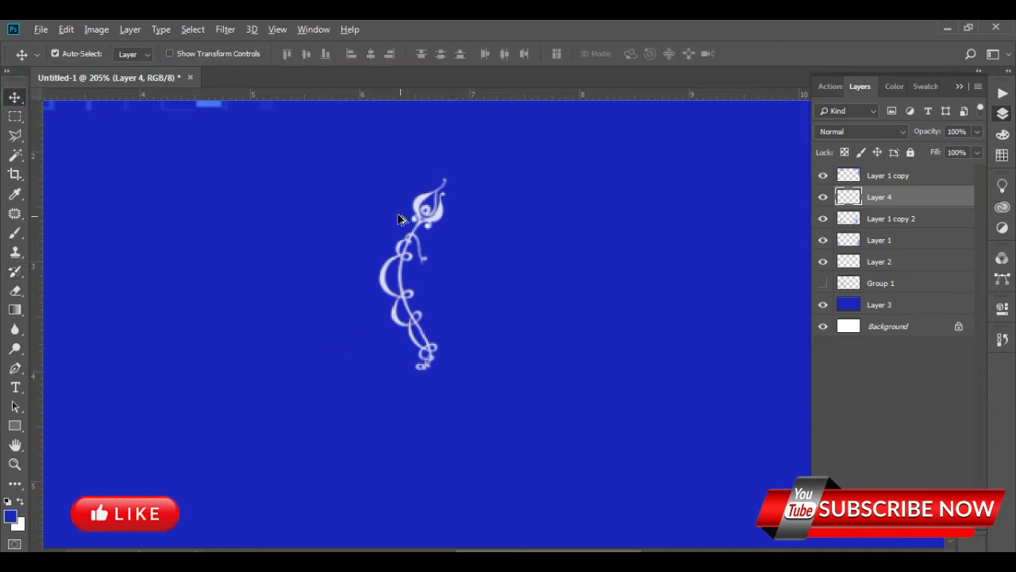
pyautogui.moveTo(403, 217); pyautogui.dragTo(401, 219)
pyautogui.scroll(1, 401, 219)
# Step: Rotate the flourish 15° clockwise around a reference point placed just below it
pyautogui.hotkey('ctrl', 't')
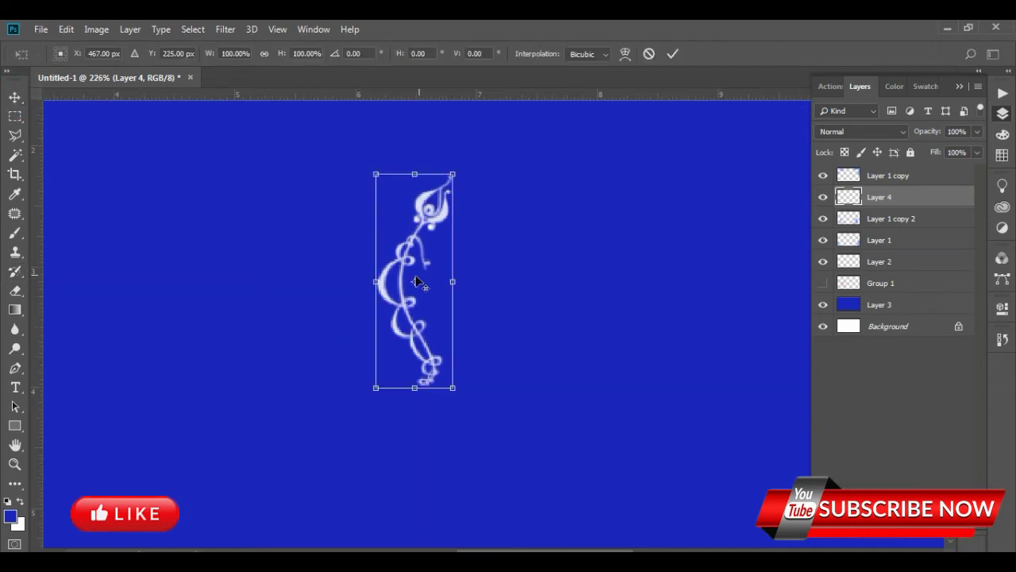
pyautogui.moveTo(415, 281); pyautogui.dragTo(426, 401)
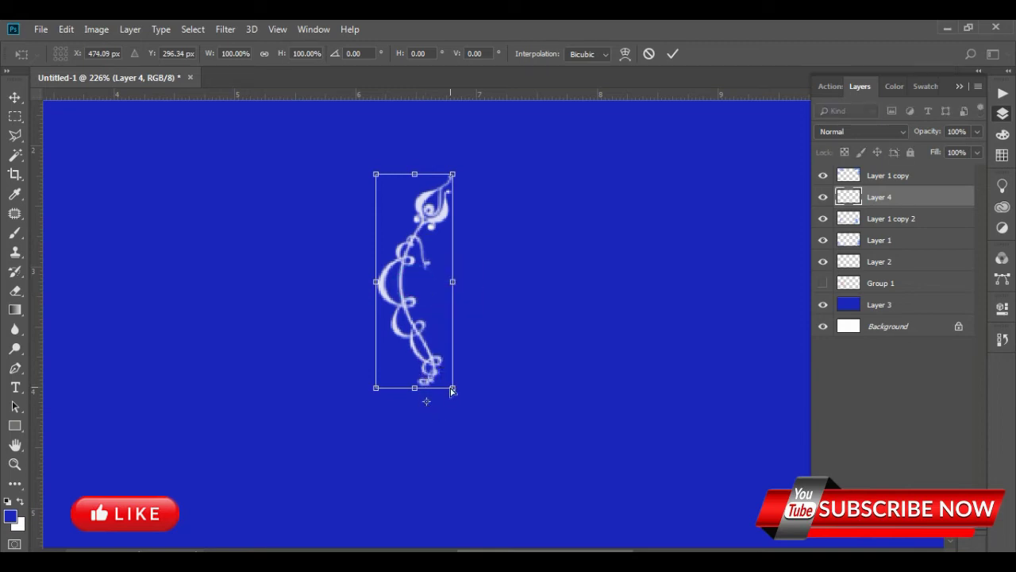
pyautogui.click(467, 165)
pyautogui.click(469, 167)
pyautogui.moveTo(459, 162)
pyautogui.mouseDown()
pyautogui.moveTo(507, 193)
pyautogui.moveTo(555, 187)
pyautogui.mouseUp()
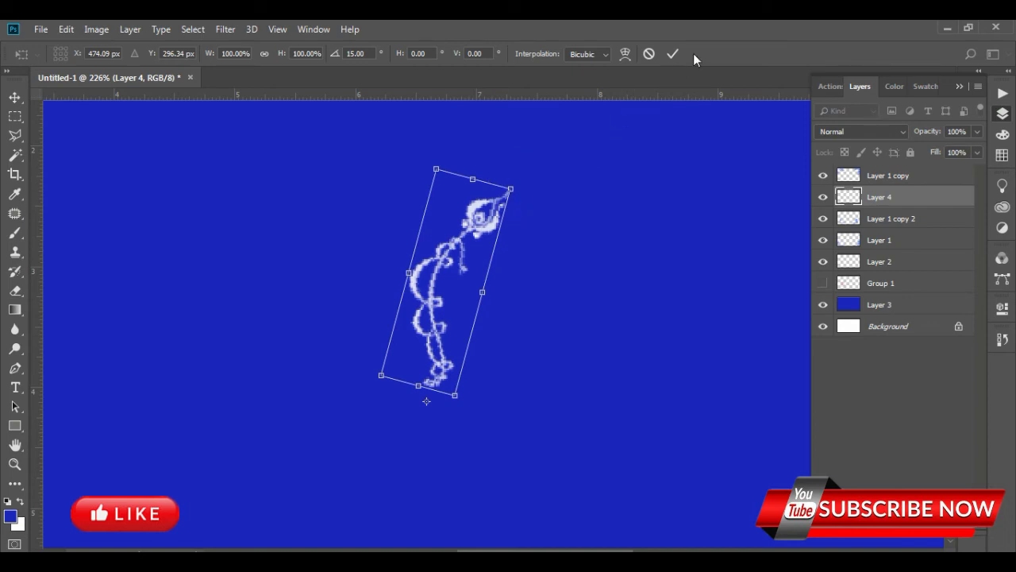
pyautogui.click(672, 53)
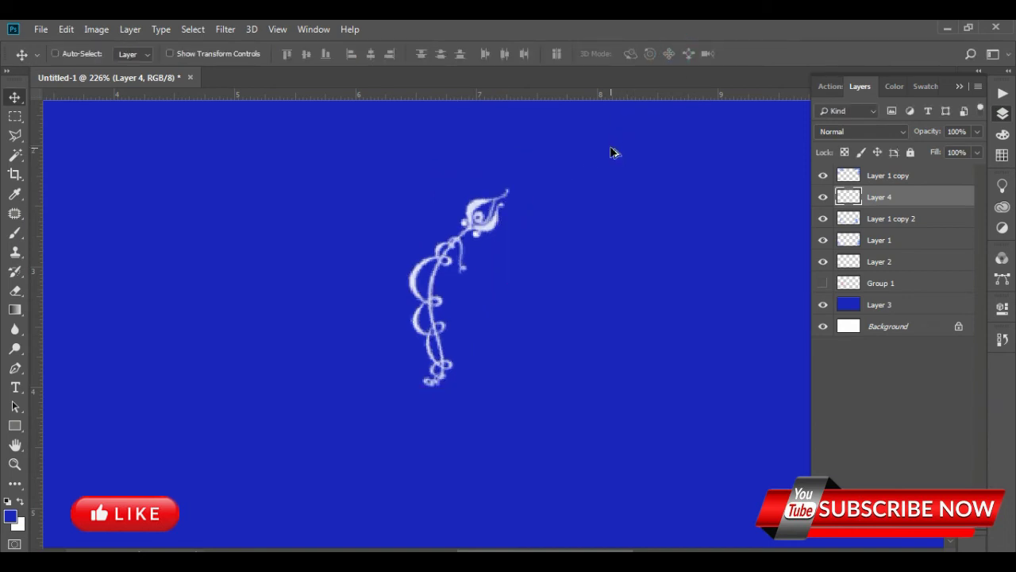
# Step: Repeat the duplicate-and-rotate transform with Ctrl+Shift+Alt+T until the flourish copies close the circle
pyautogui.hotkey('ctrl', 'alt', 'shift', 't')
pyautogui.hotkey('ctrl', 'alt', 'shift', 't')
pyautogui.hotkey('ctrl', 'alt', 'shift', 't')
pyautogui.hotkey('ctrl', 'alt', 'shift', 't')
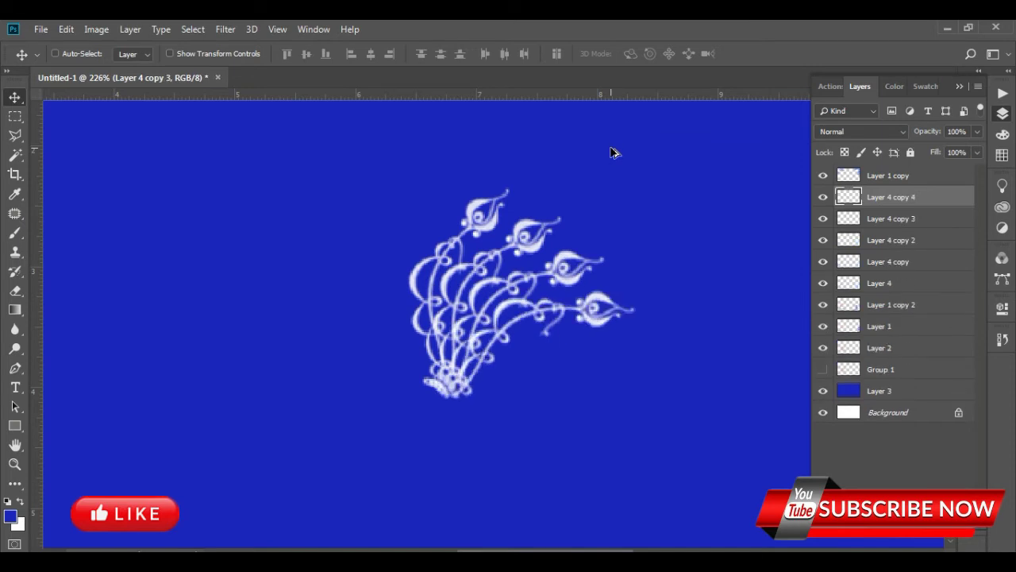
pyautogui.hotkey('ctrl', 'alt', 'shift', 't')
pyautogui.hotkey('ctrl', 'alt', 'shift', 't')
pyautogui.hotkey('ctrl', 'alt', 'shift', 't')
pyautogui.hotkey('ctrl', 'alt', 'shift', 't')
pyautogui.hotkey('ctrl', 'alt', 'shift', 't')
pyautogui.hotkey('ctrl', 'alt', 'shift', 't')
pyautogui.hotkey('ctrl', 'alt', 'shift', 't')
pyautogui.hotkey('ctrl', 'alt', 'shift', 't')
pyautogui.hotkey('ctrl', 'alt', 'shift', 't')
pyautogui.hotkey('ctrl', 'alt', 'shift', 't')
pyautogui.hotkey('ctrl', 'alt', 'shift', 't')
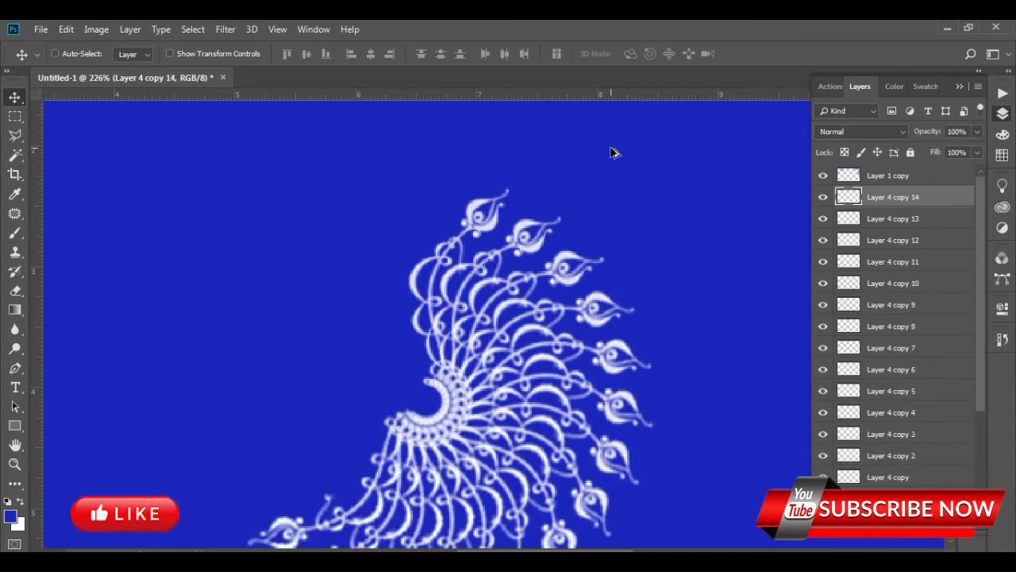
pyautogui.hotkey('ctrl', 'alt', 'shift', 't')
pyautogui.hotkey('ctrl', 'alt', 'shift', 't')
pyautogui.hotkey('ctrl', 'alt', 'shift', 't')
pyautogui.hotkey('ctrl', 'alt', 'shift', 't')
pyautogui.hotkey('ctrl', 'alt', 'shift', 't')
pyautogui.hotkey('ctrl', 'alt', 'shift', 't')
pyautogui.hotkey('ctrl', 'alt', 'shift', 't')
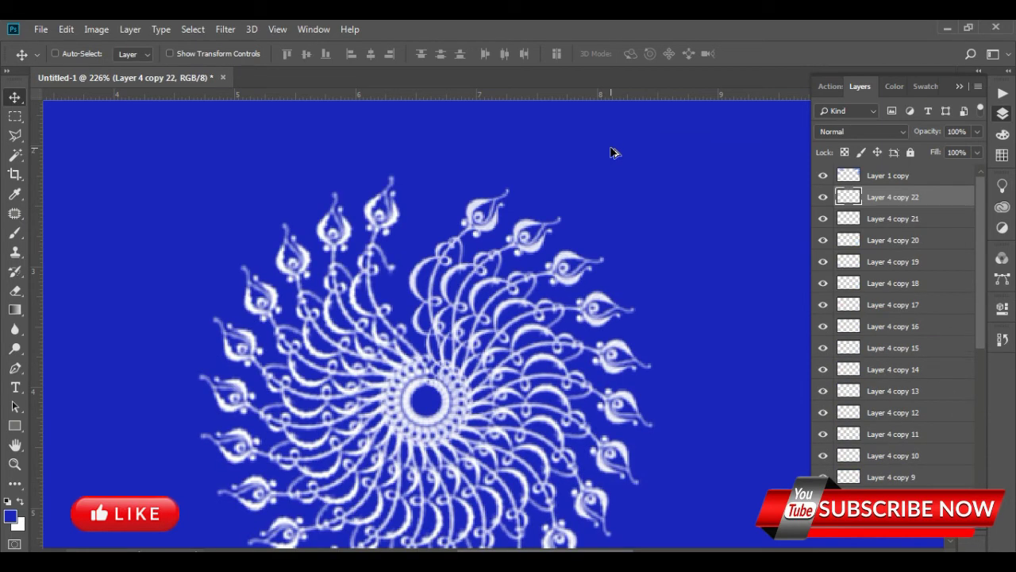
pyautogui.hotkey('ctrl', 'alt', 'shift', 't')
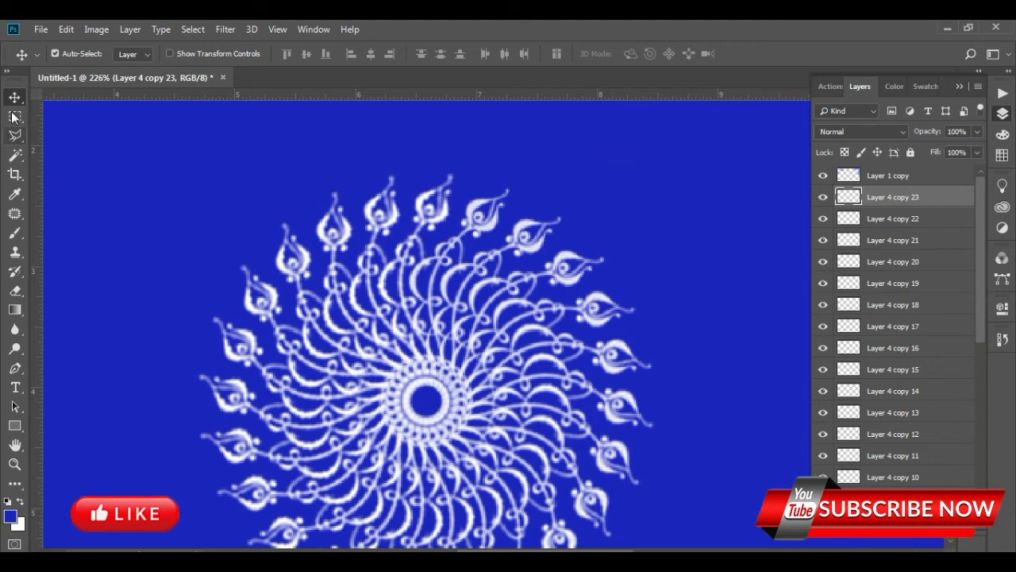
pyautogui.scroll(-3, 429, 384)
pyautogui.scroll(1, 445, 373)
pyautogui.scroll(-2, 516, 333)
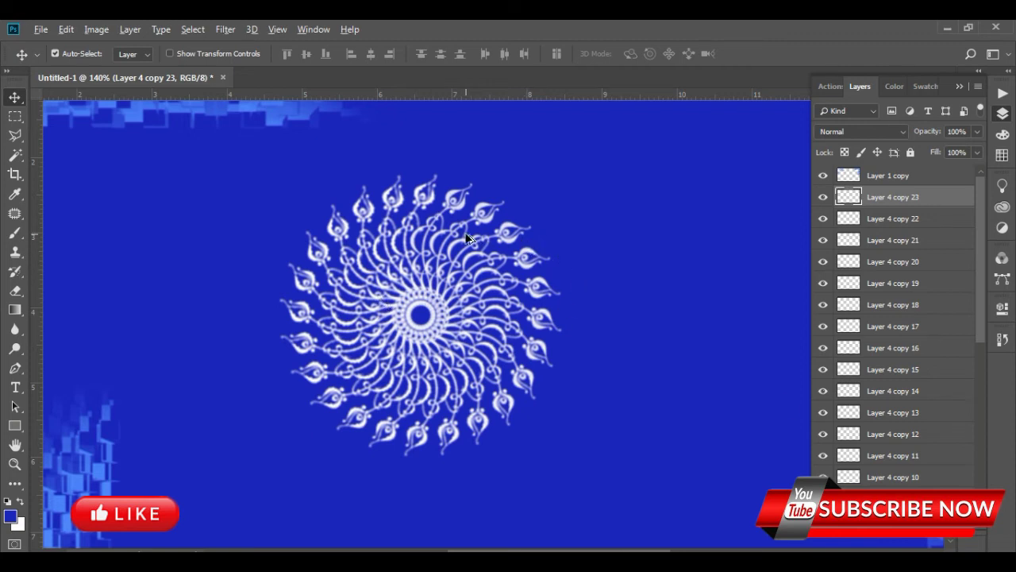
pyautogui.scroll(-1, 484, 238)
# Step: Start a text layer below the mandala and set its text colour to white
pyautogui.click(14, 387)
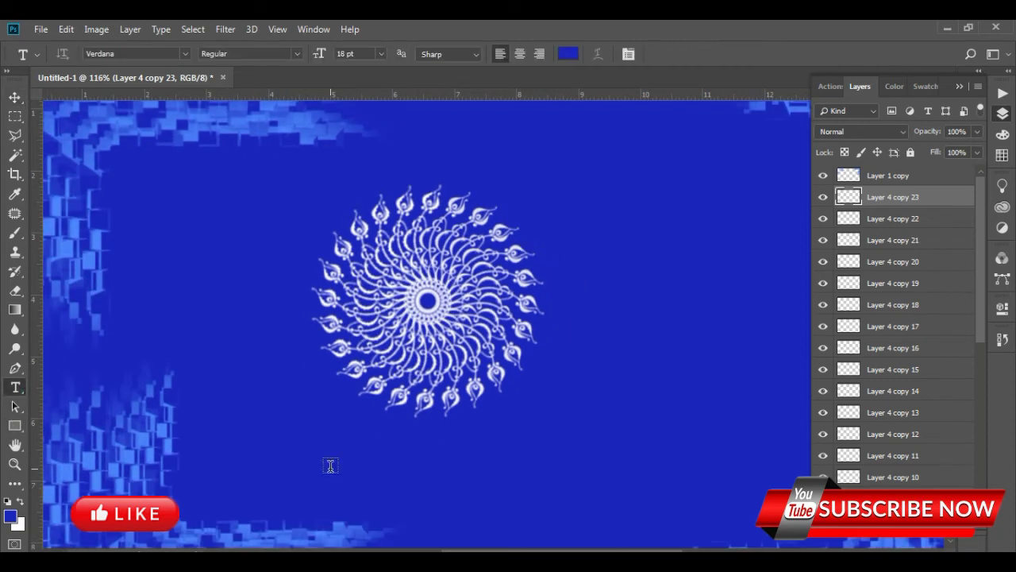
pyautogui.click(330, 466)
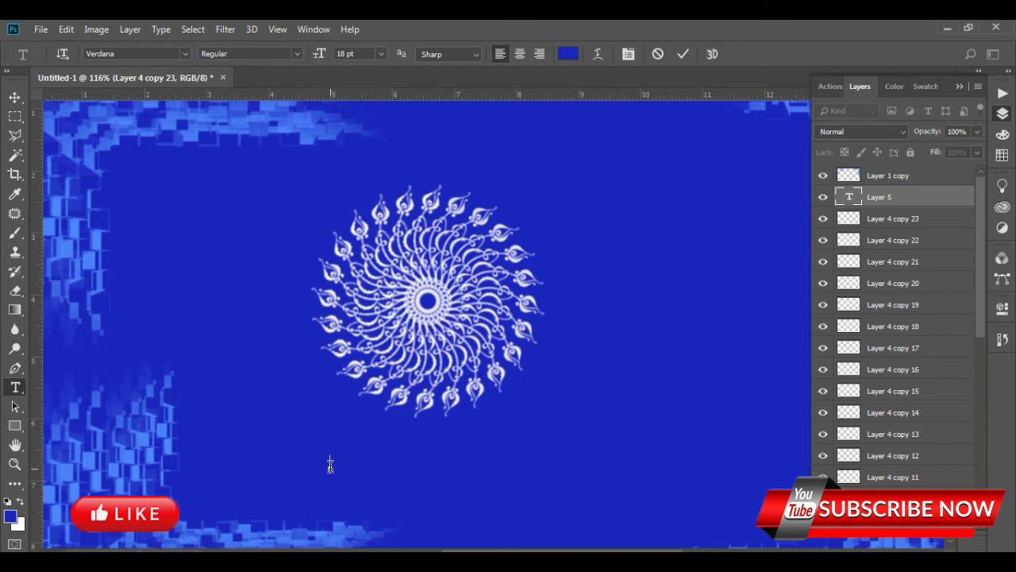
pyautogui.hotkey('ctrl', 'a')
pyautogui.click(568, 54)
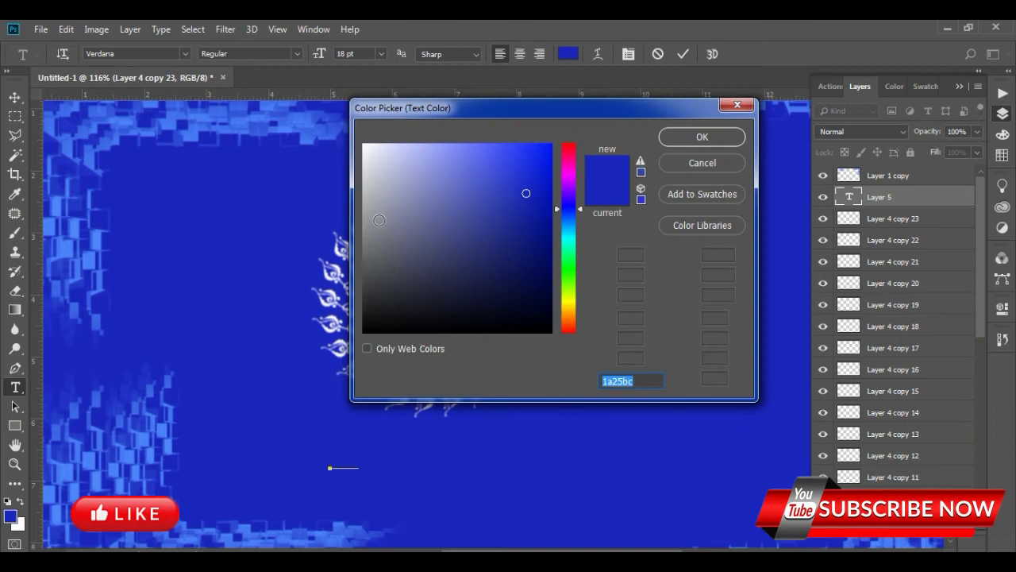
pyautogui.click(365, 147)
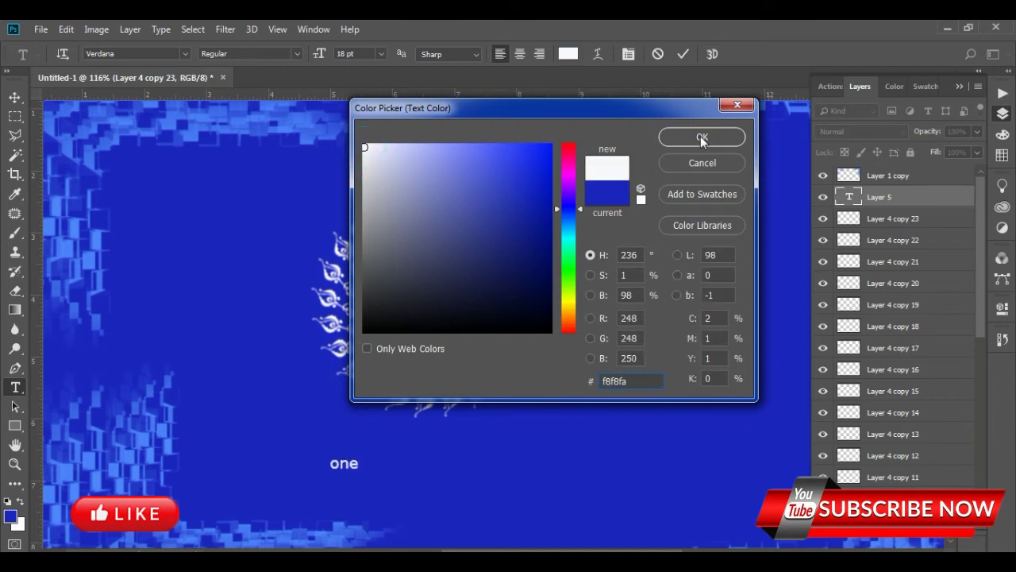
pyautogui.click(702, 137)
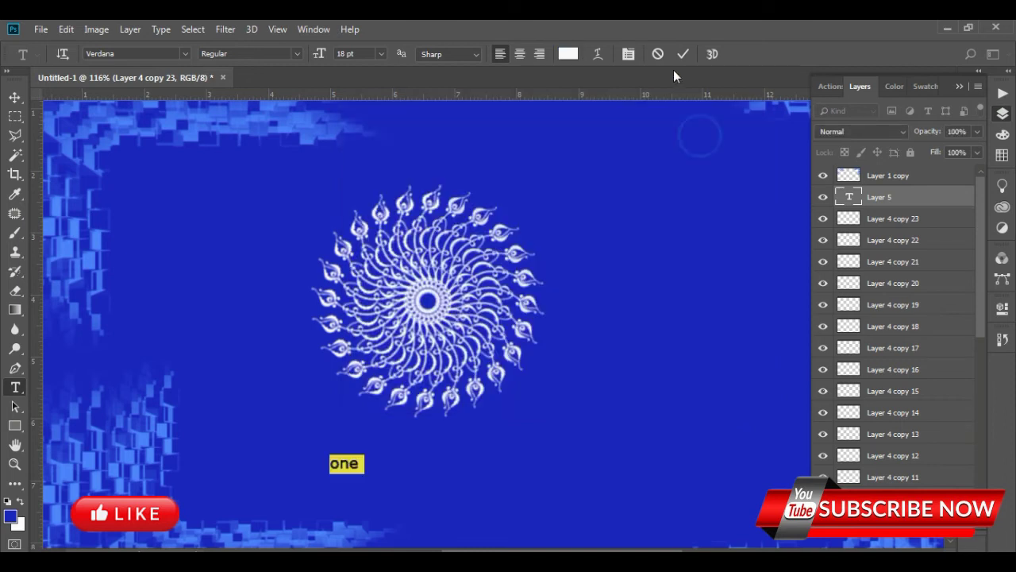
# Step: Type the first caption line 'one you pres crlt+shift+t' and commit it
pyautogui.click(364, 465)
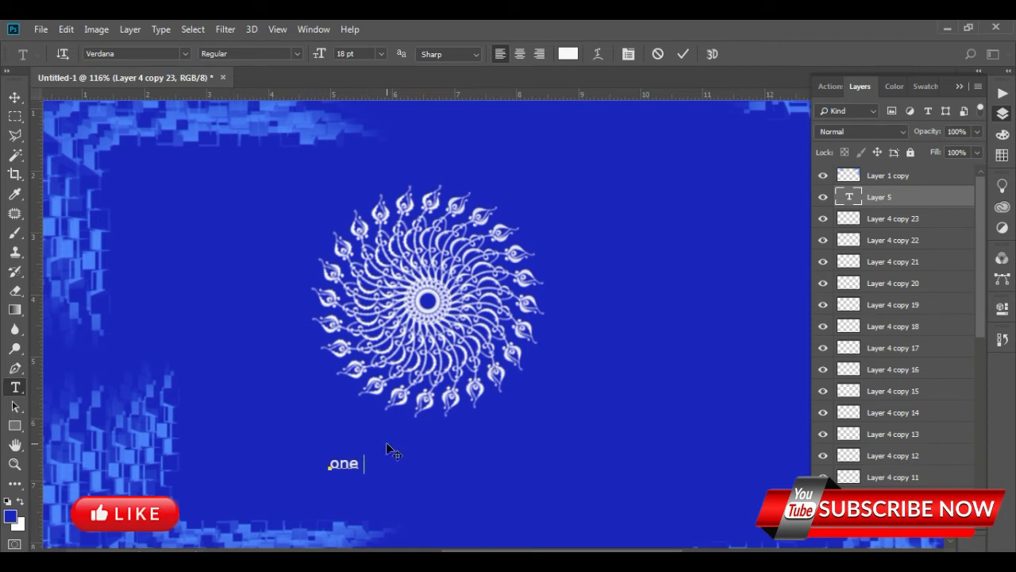
pyautogui.write('you p ')
pyautogui.write('res c')
pyautogui.write('rlt')
pyautogui.write('+shift')
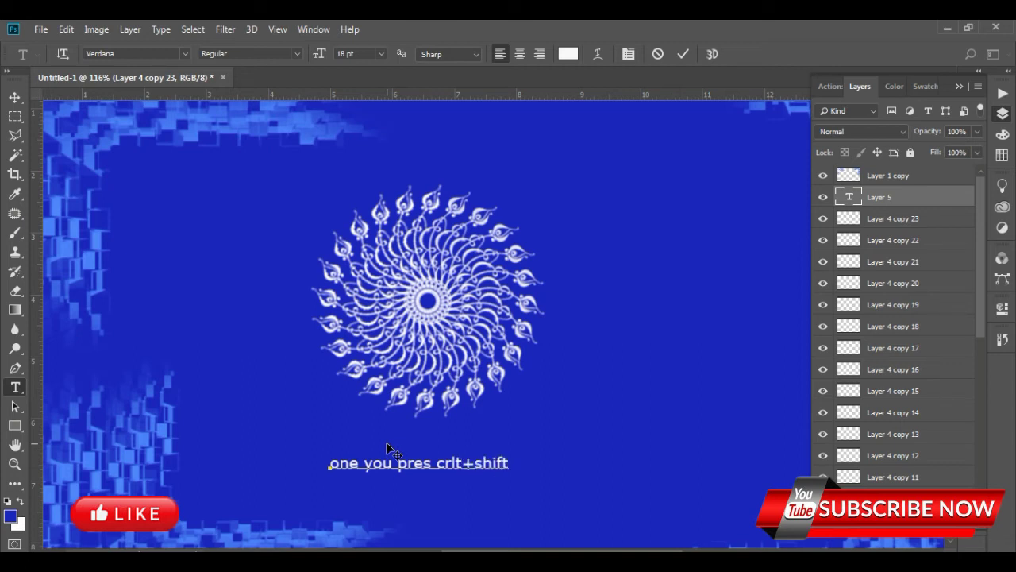
pyautogui.write('+t')
pyautogui.click(682, 53)
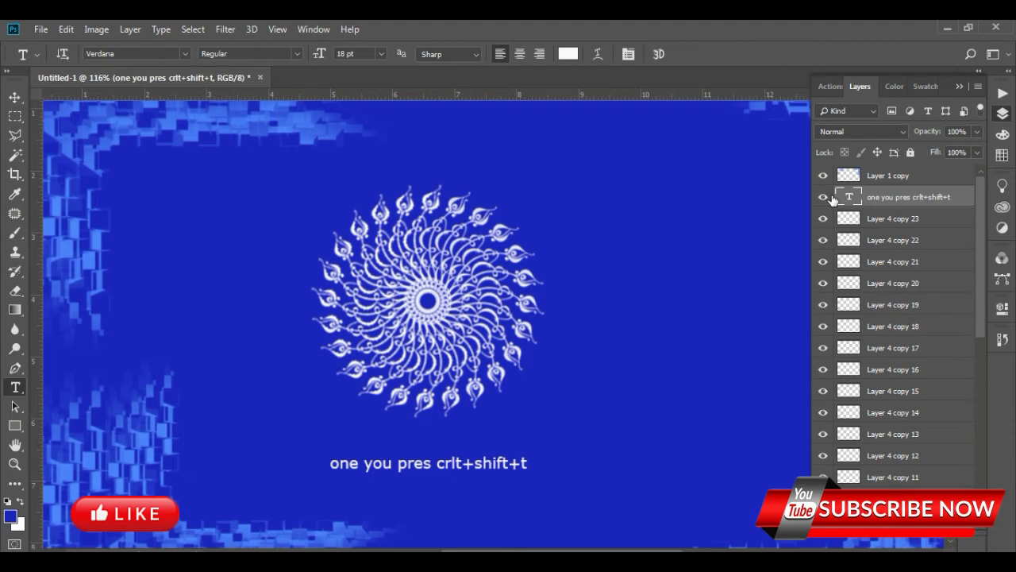
# Step: Reopen the caption and add the second line 'and than ctrl+shift+'
pyautogui.doubleClick(849, 197)
pyautogui.click(530, 465)
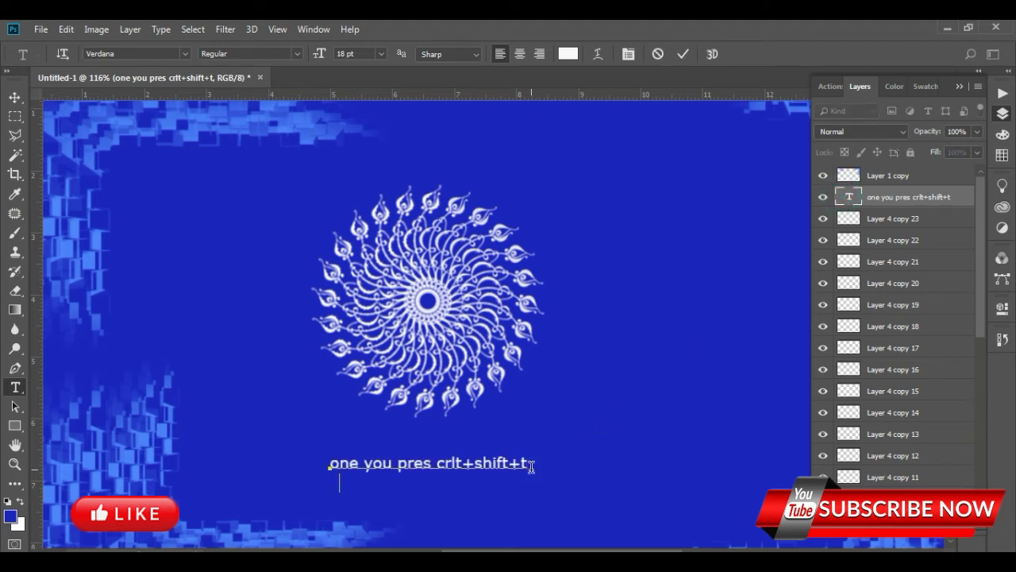
pyautogui.write('and than ctrl')
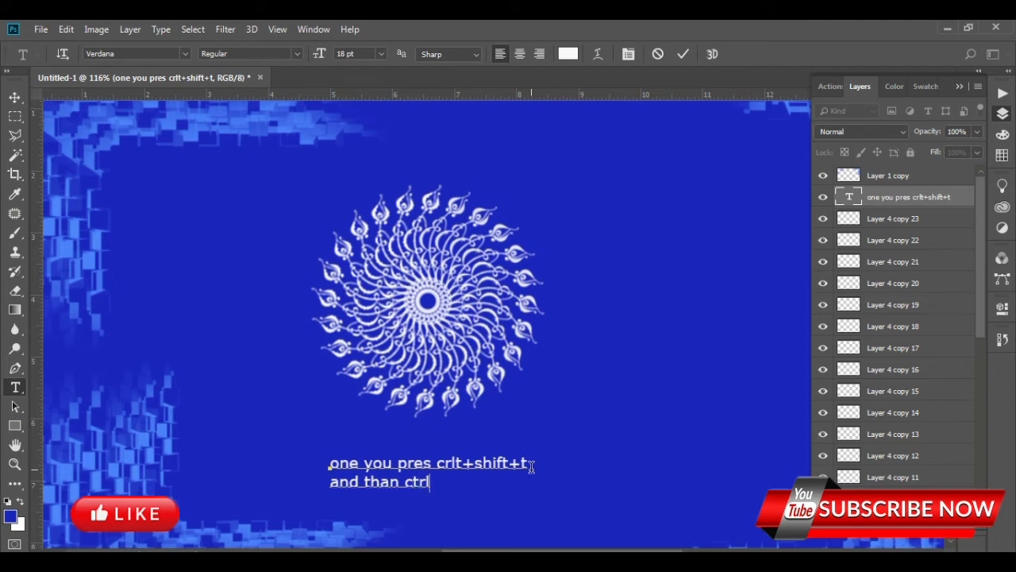
pyautogui.write('ift')
pyautogui.write('+t')
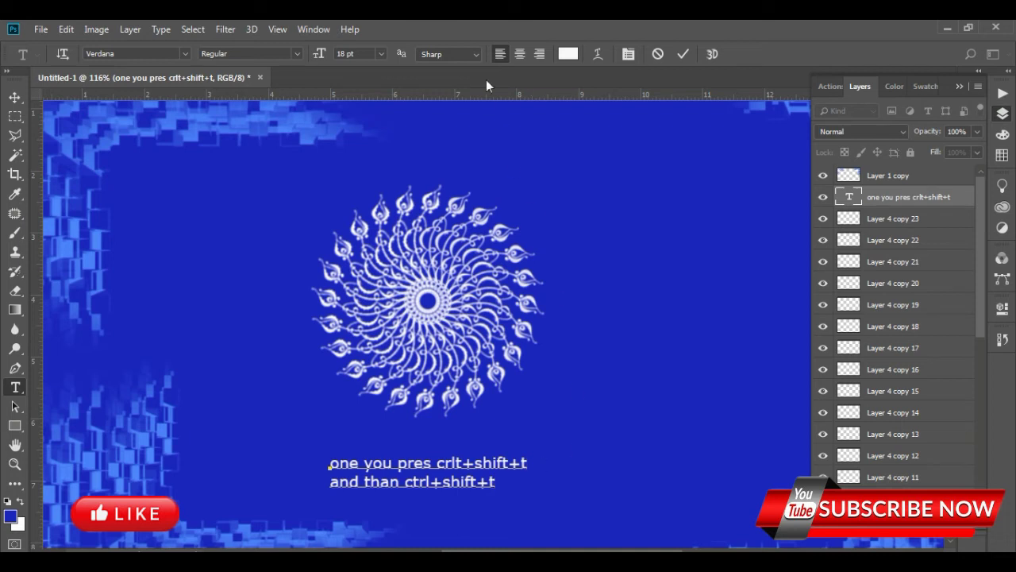
# Step: Commit the text edit, hide the instruction text layer, and fit the canvas to view
pyautogui.click(685, 54)
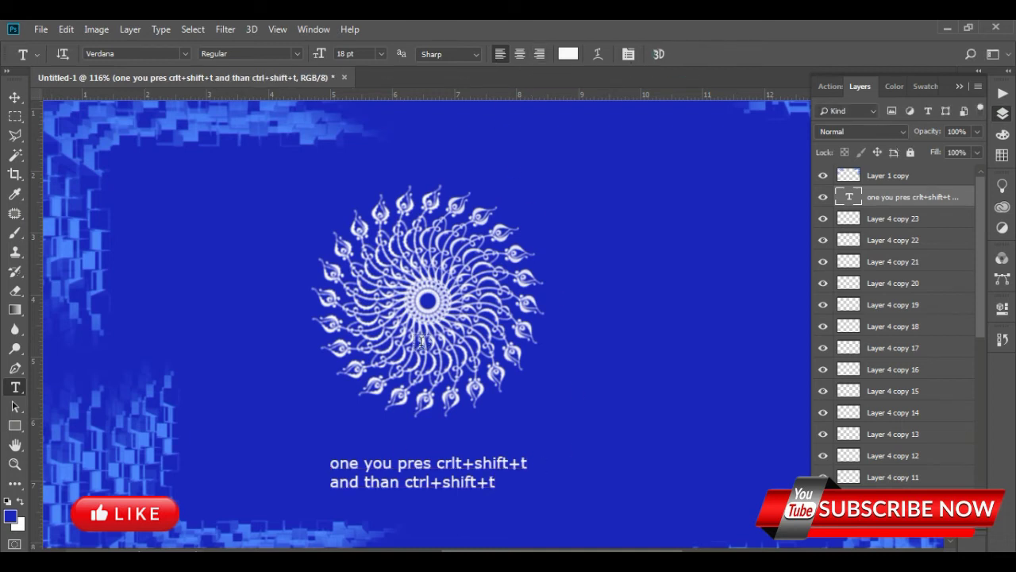
pyautogui.click(14, 102)
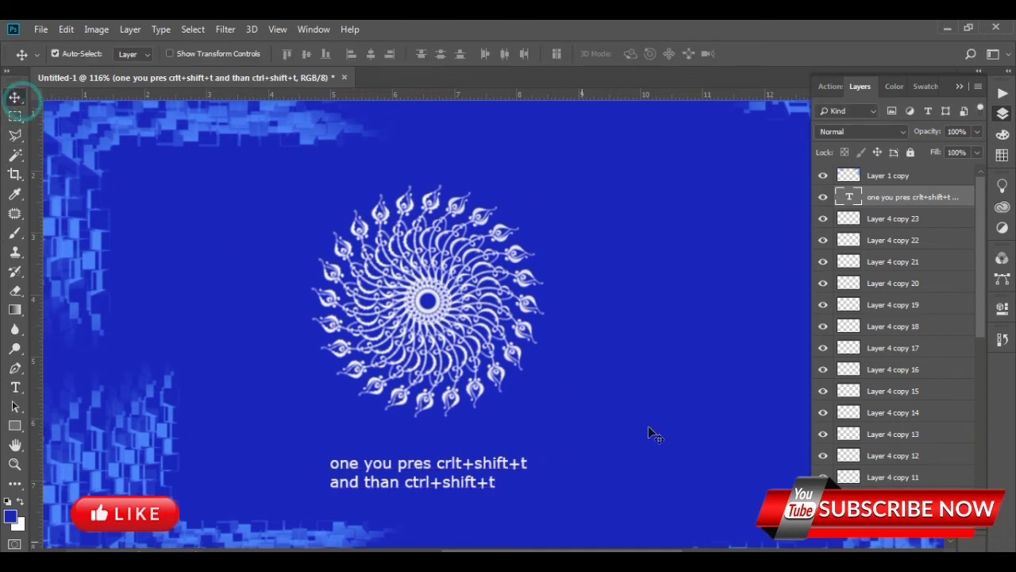
pyautogui.click(822, 196)
pyautogui.hotkey('ctrl', '0')
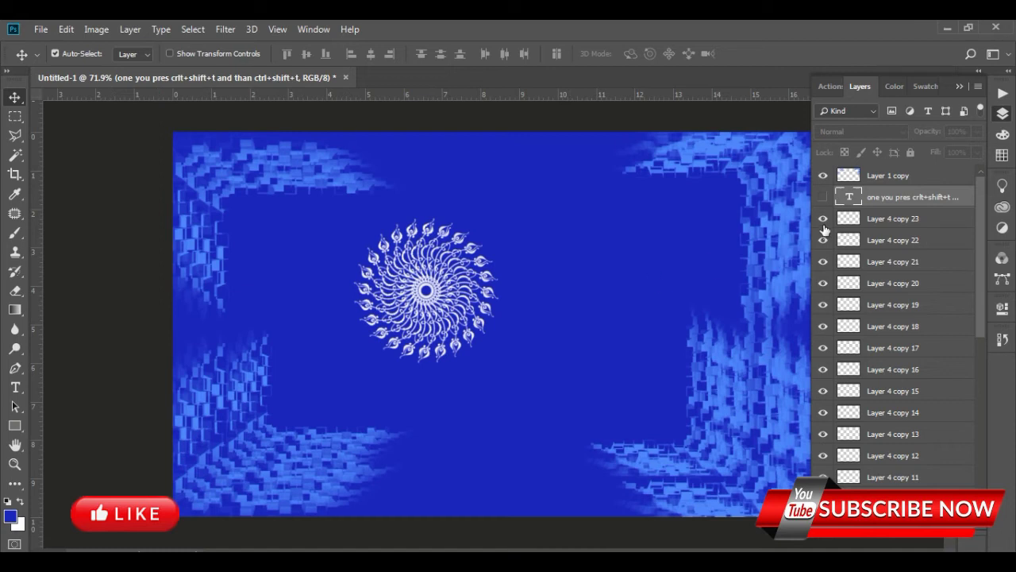
# Step: Group the whole range of Layer 4 copies, from copy 23 down, into Group 2
pyautogui.click(822, 219)
pyautogui.click(822, 219)
pyautogui.click(877, 221)
pyautogui.scroll(-3, 881, 289)
pyautogui.scroll(-2, 892, 456)
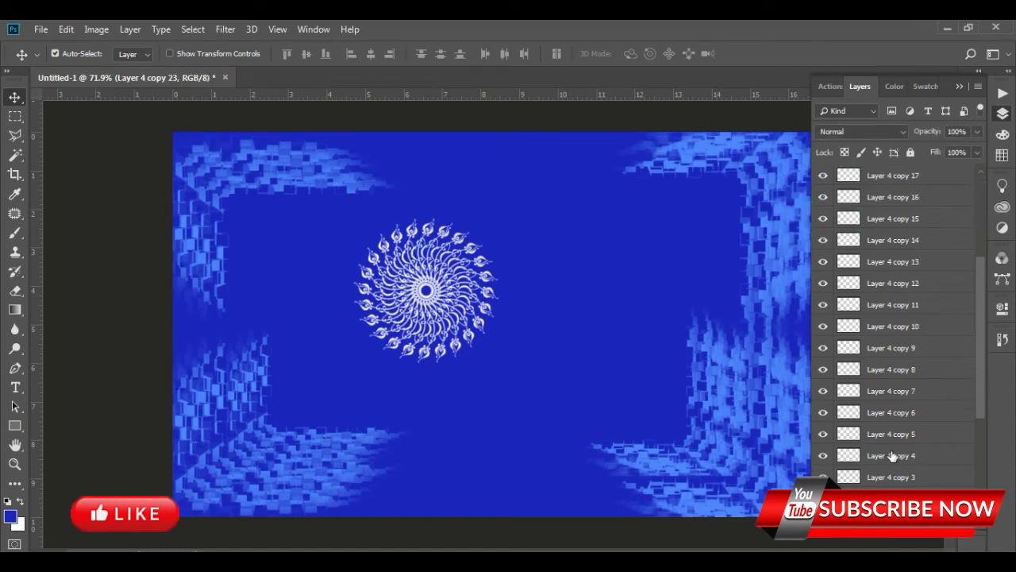
pyautogui.scroll(-2, 893, 456)
pyautogui.keyDown('shift'); pyautogui.click(886, 436); pyautogui.keyUp('shift')
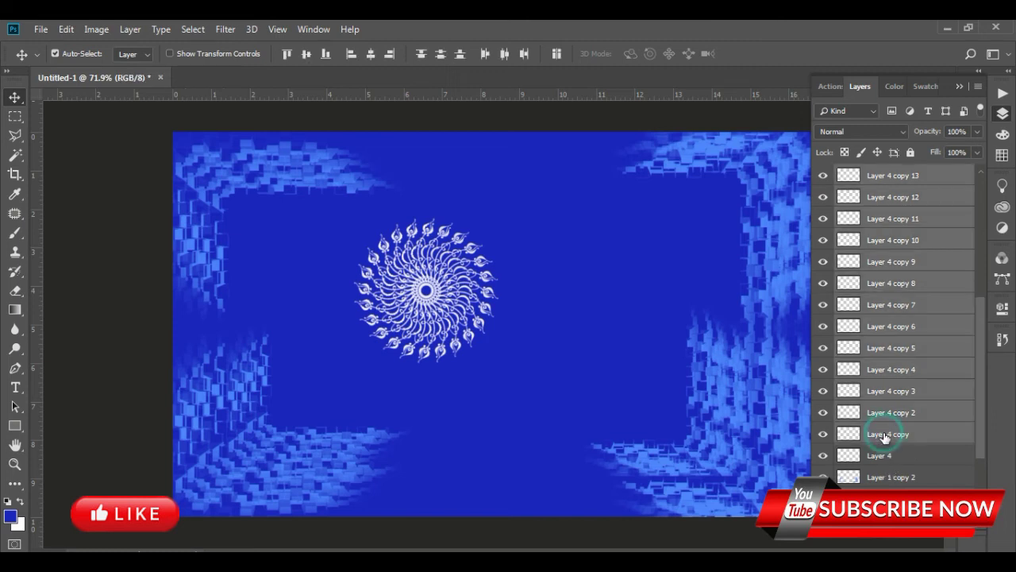
pyautogui.hotkey('ctrl', 'g')
# Step: Merge Group 2 together with Layer 4 into a single layer
pyautogui.click(823, 218)
pyautogui.click(823, 218)
pyautogui.keyDown('ctrl'); pyautogui.click(873, 237); pyautogui.keyUp('ctrl')
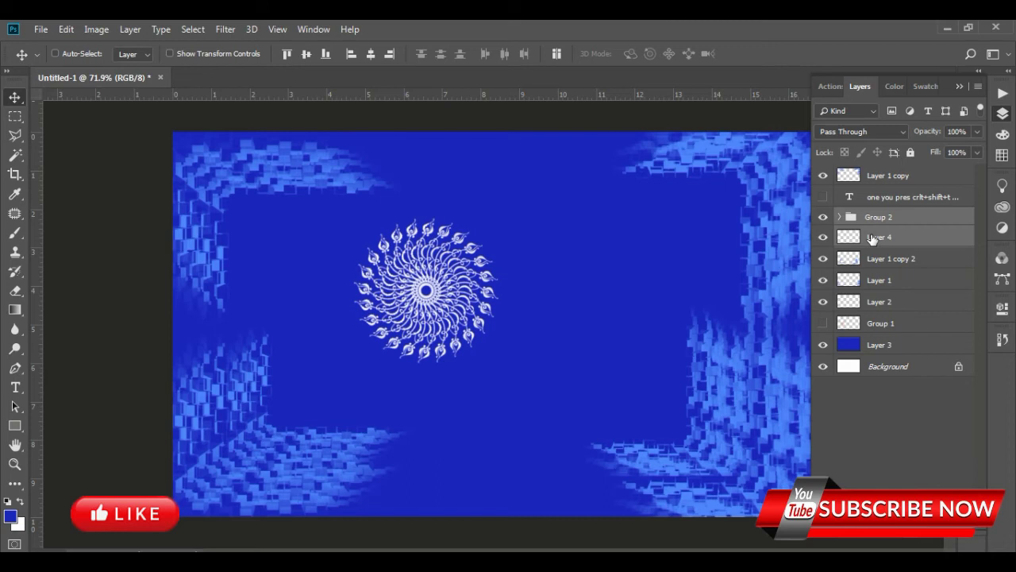
pyautogui.hotkey('ctrl', 'e')
# Step: Hide the merged Group 2, Layer 2, Layer 1 and both Layer 1 copies
pyautogui.click(822, 218)
pyautogui.click(54, 54)
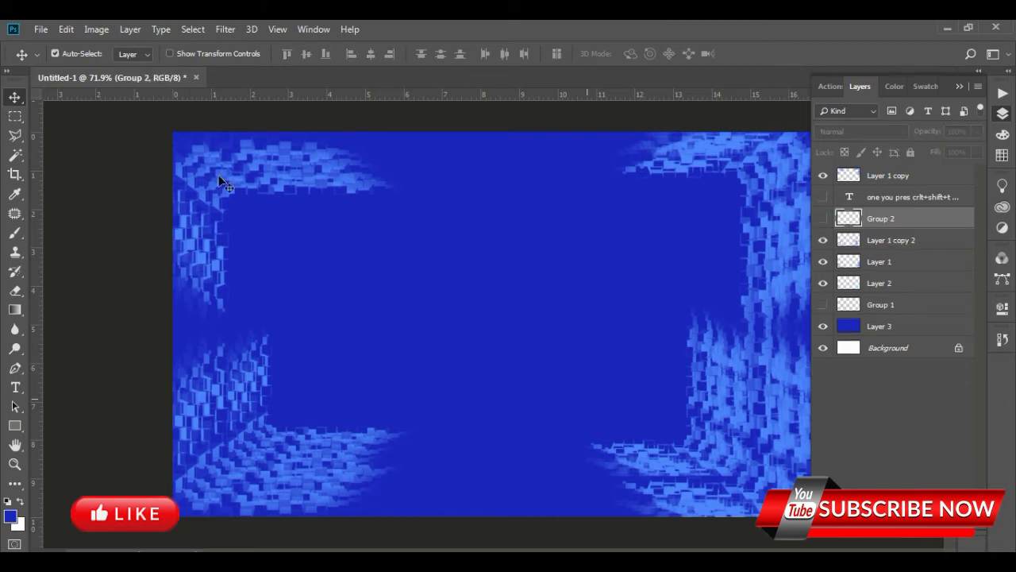
pyautogui.scroll(-2, 225, 191)
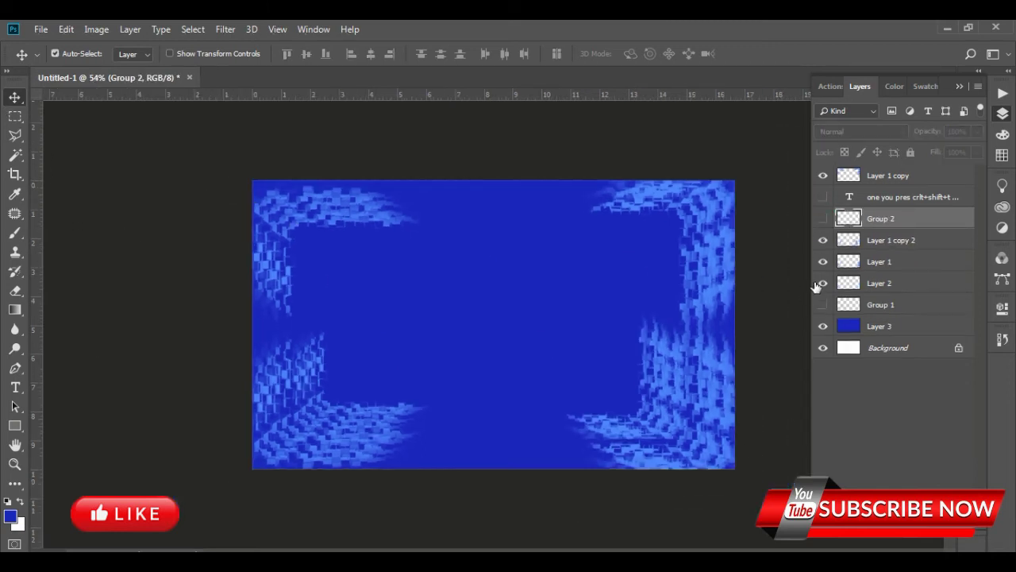
pyautogui.moveTo(823, 283); pyautogui.dragTo(821, 167)
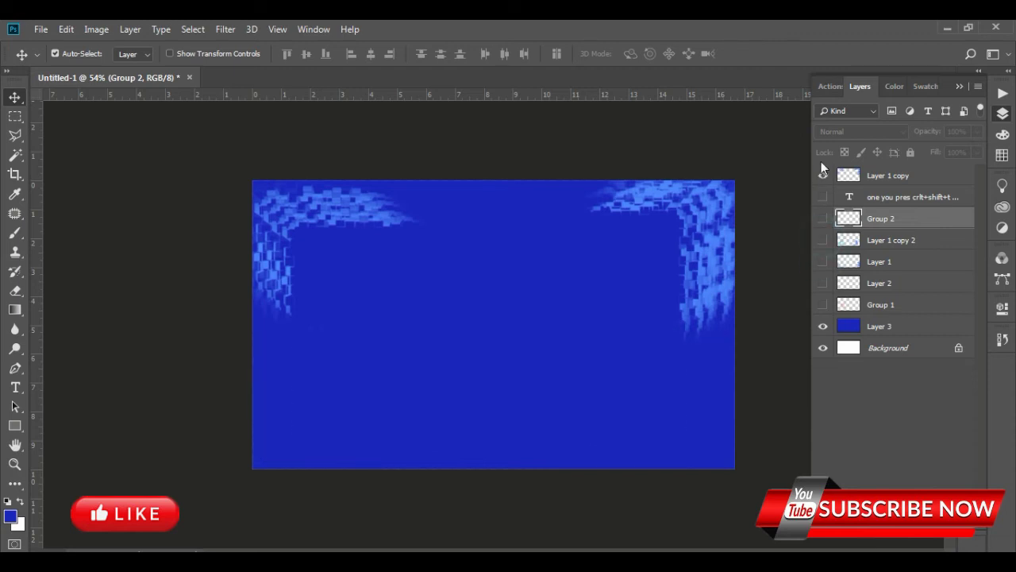
pyautogui.click(822, 173)
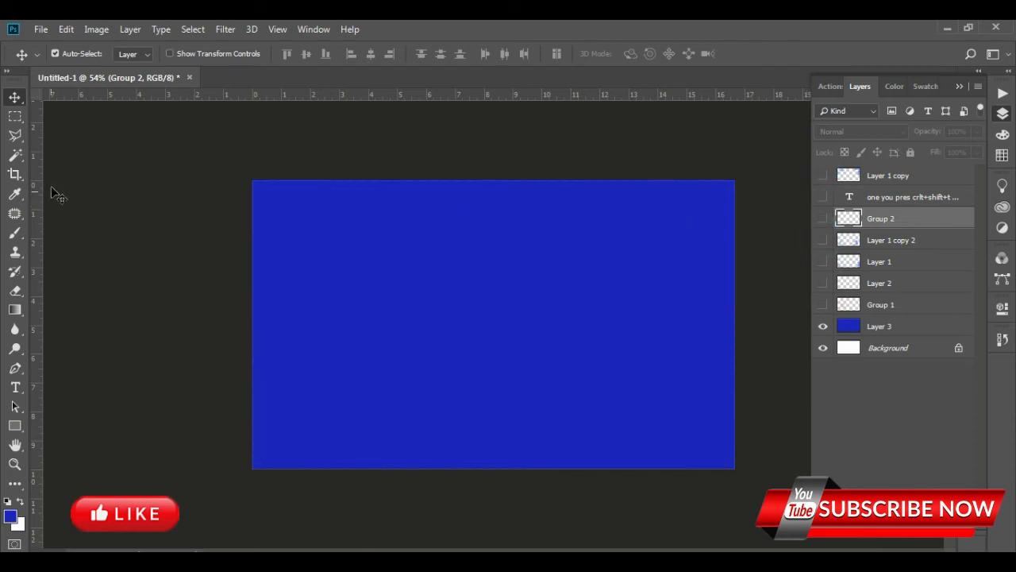
# Step: Choose ornament brush preset #3 and create a new empty layer above Layer 1 copy
pyautogui.click(16, 232)
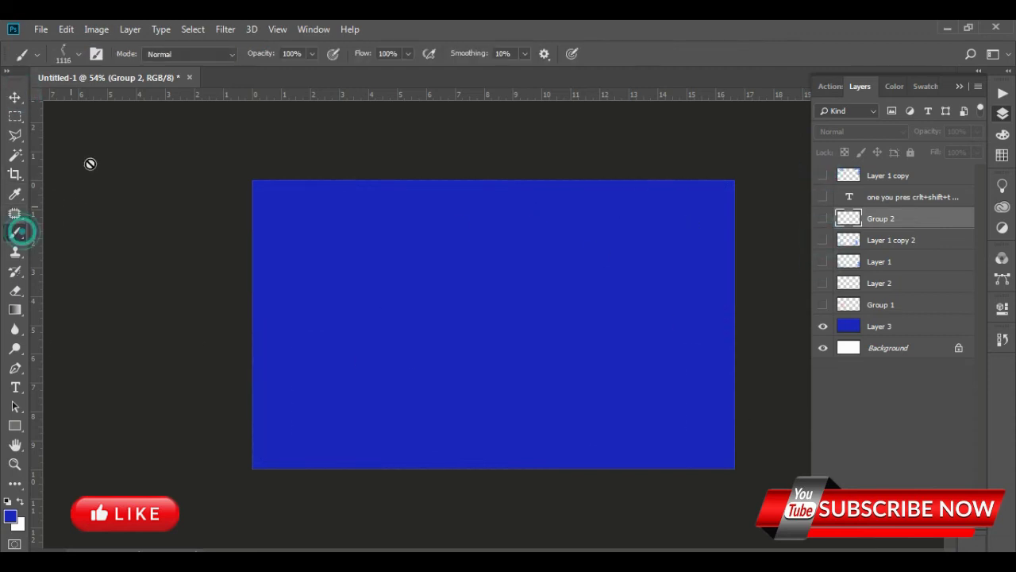
pyautogui.click(77, 53)
pyautogui.click(68, 263)
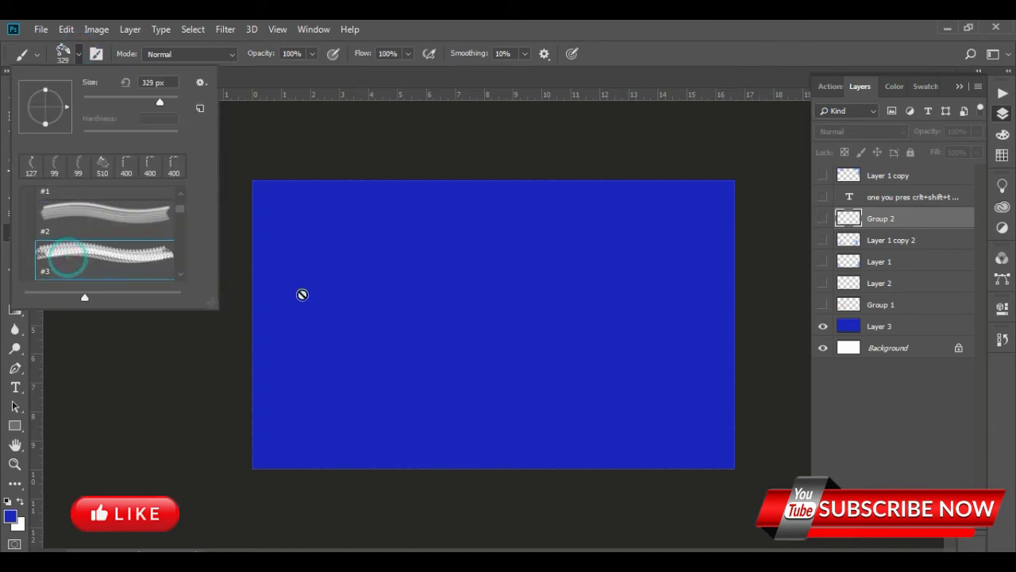
pyautogui.click(878, 182)
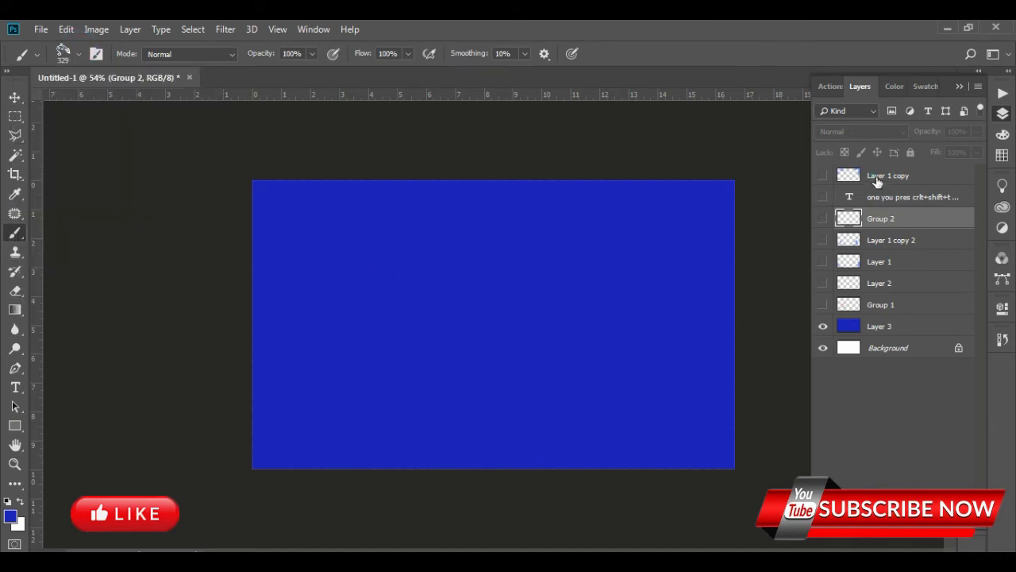
pyautogui.click(878, 176)
pyautogui.hotkey('ctrl', 'shift', 'alt', 'n')
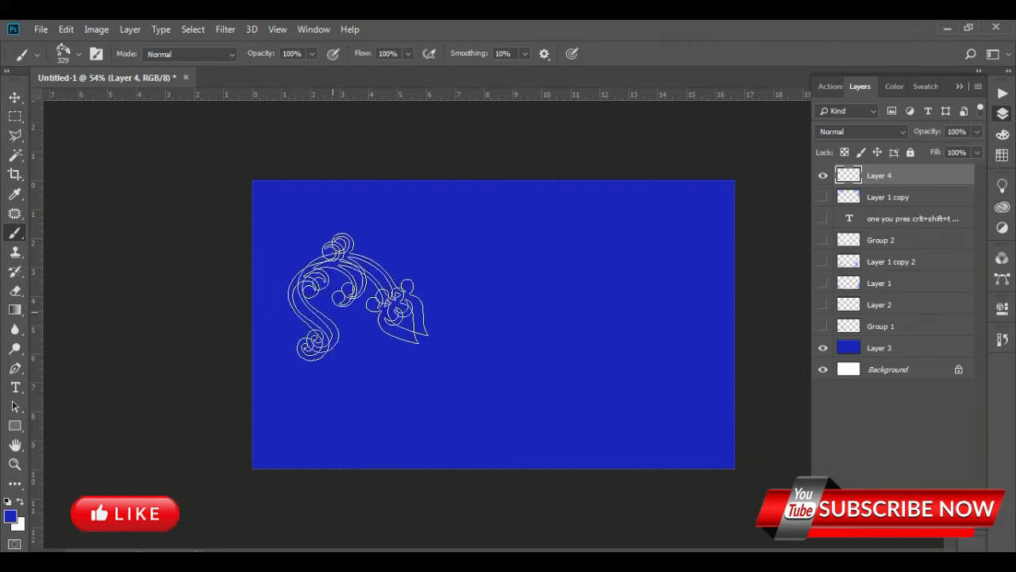
# Step: Set a near-white foreground and a 111 px brush, then stamp the ornament mid-canvas
pyautogui.click(10, 517)
pyautogui.click(366, 146)
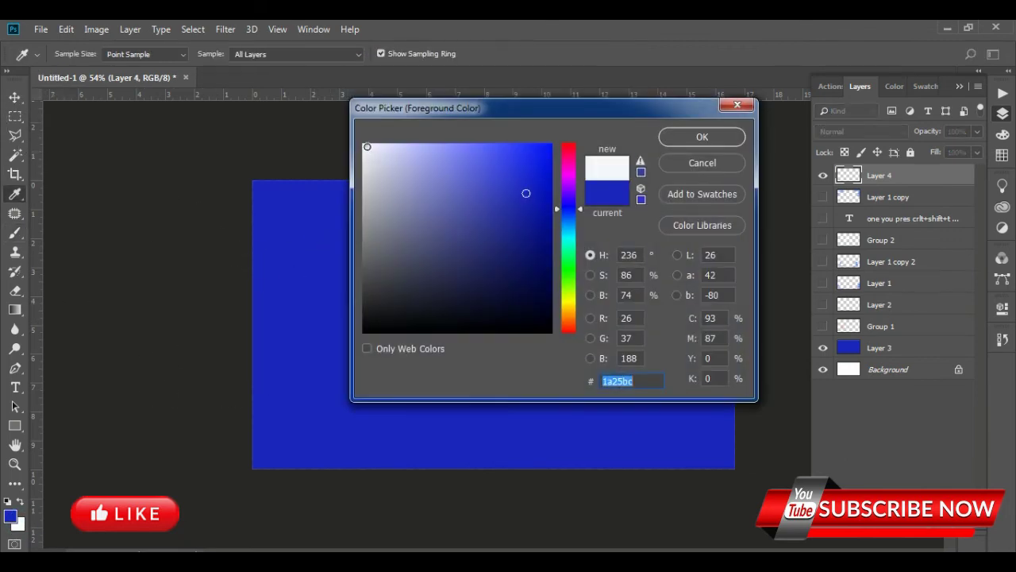
pyautogui.click(692, 137)
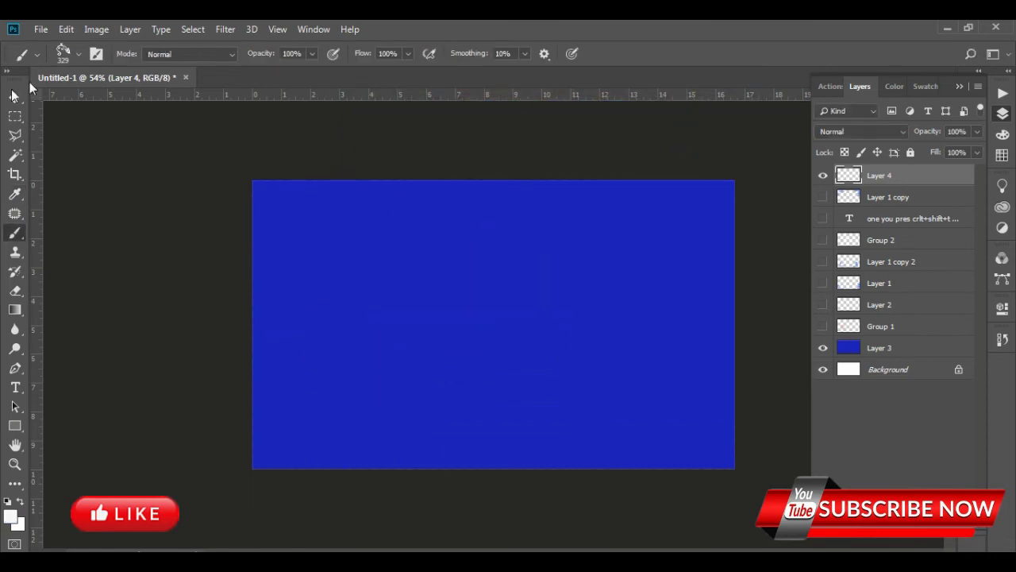
pyautogui.click(77, 54)
pyautogui.moveTo(152, 99); pyautogui.dragTo(131, 99)
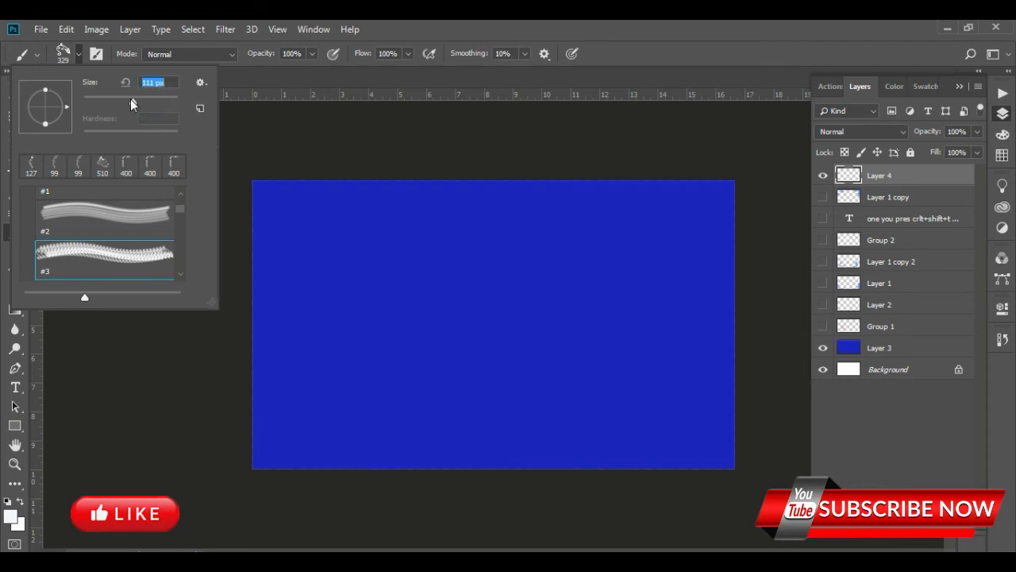
pyautogui.click(494, 266)
pyautogui.scroll(3, 499, 262)
pyautogui.scroll(2, 500, 261)
# Step: Free-transform the ornament with its pivot at bottom centre, rotating it 30° clockwise
pyautogui.press('v')
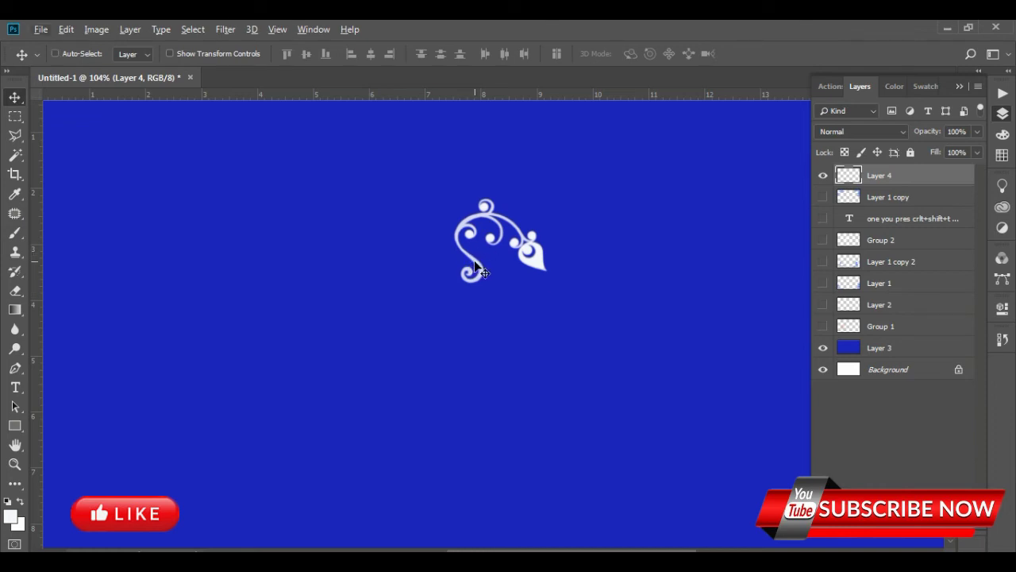
pyautogui.hotkey('ctrl', 't')
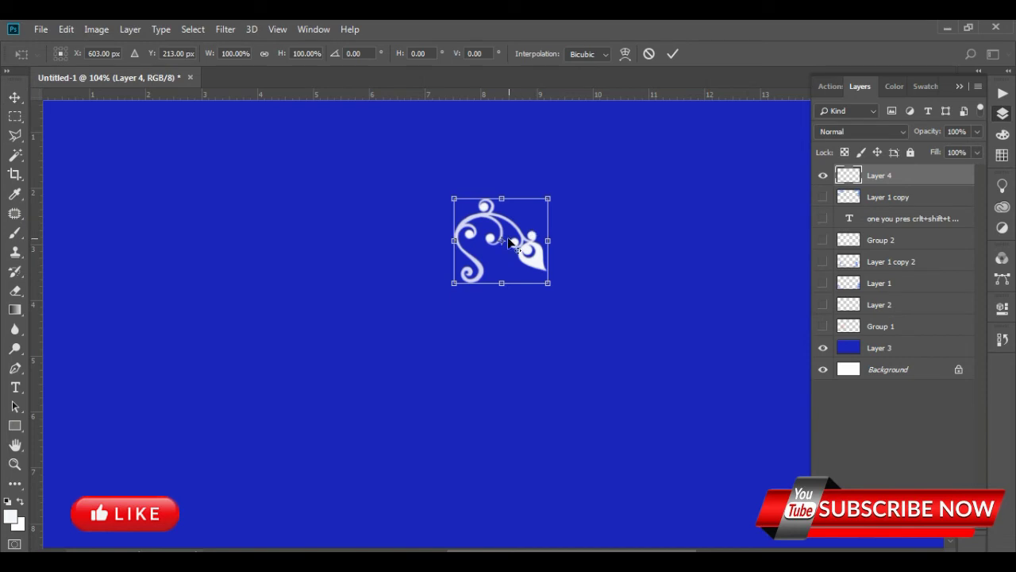
pyautogui.moveTo(502, 244); pyautogui.dragTo(454, 295)
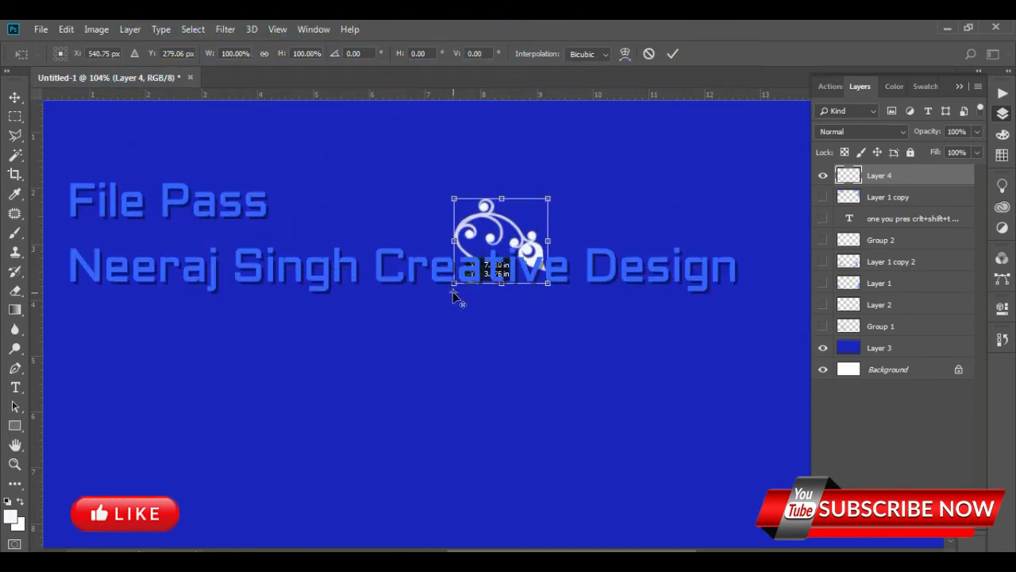
pyautogui.moveTo(455, 296)
pyautogui.mouseDown()
pyautogui.moveTo(481, 298)
pyautogui.moveTo(502, 283)
pyautogui.mouseUp()
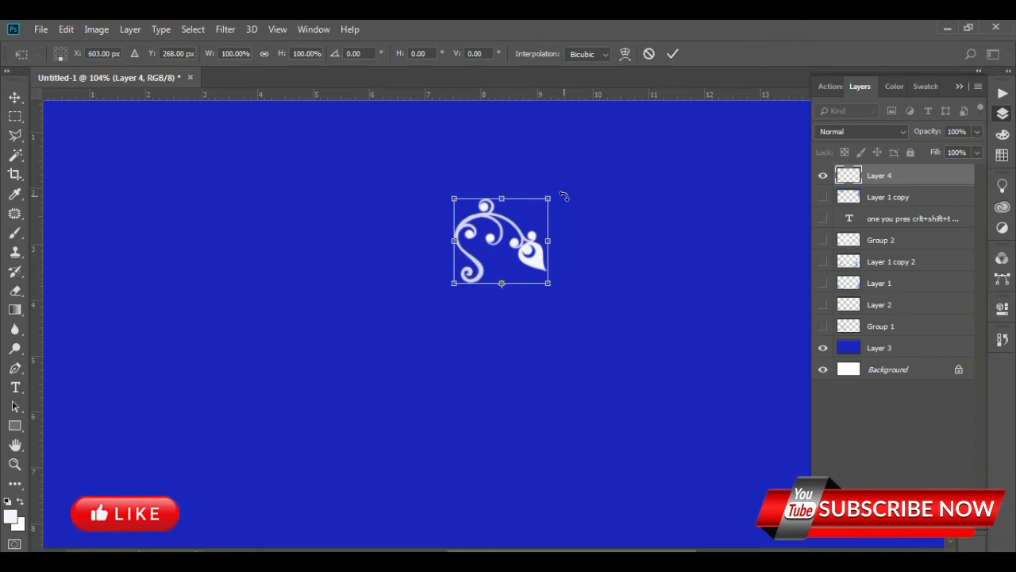
pyautogui.moveTo(563, 196); pyautogui.dragTo(564, 196)
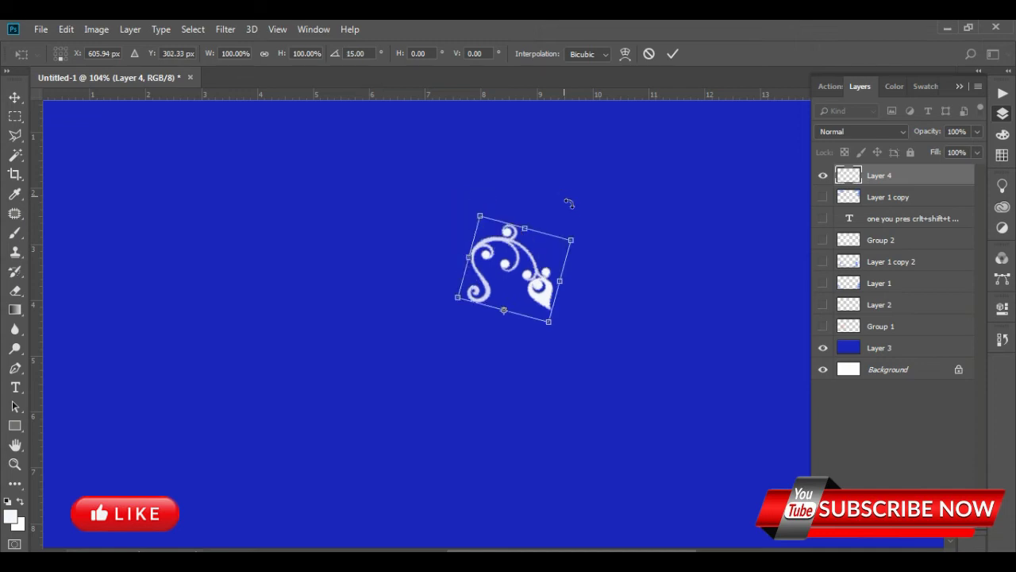
pyautogui.moveTo(581, 238); pyautogui.dragTo(586, 270)
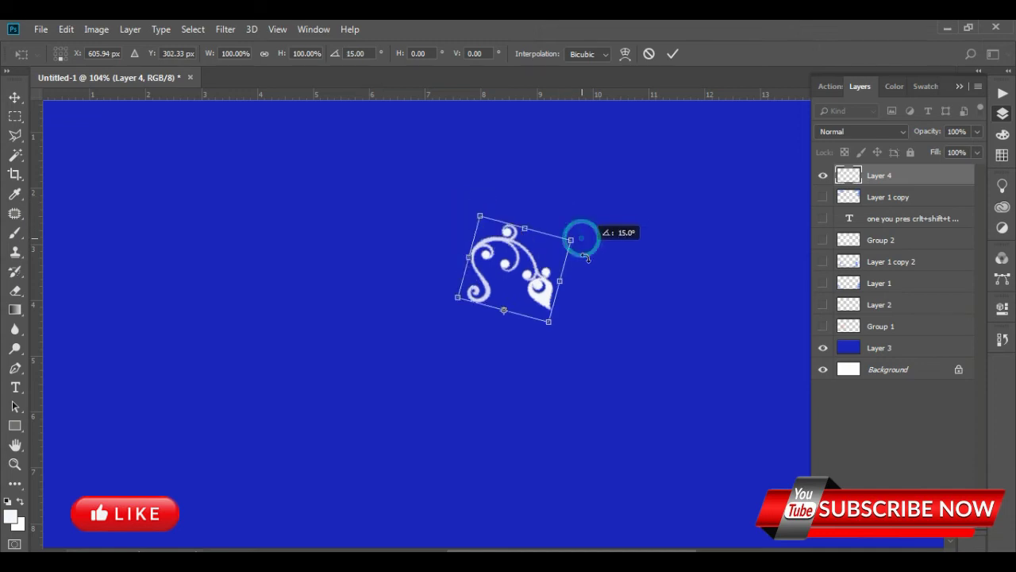
pyautogui.click(671, 53)
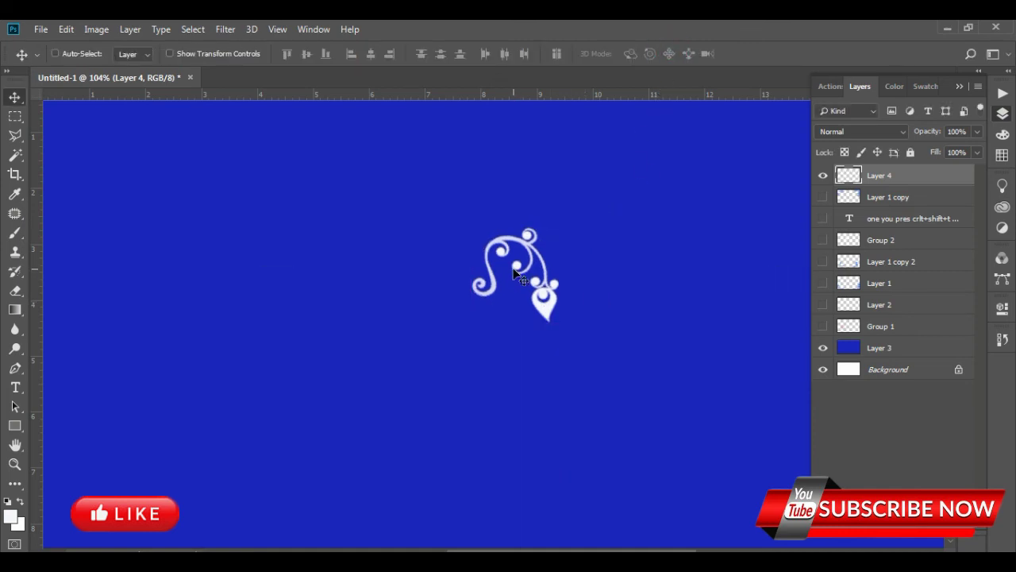
# Step: Repeat the rotation with duplicates to build twelve ornament copies into a mandala ring
pyautogui.hotkey('ctrl', 'shift', 't')
pyautogui.hotkey('ctrl', 'shift', 't')
pyautogui.hotkey('ctrl', 'shift', 't')
pyautogui.hotkey('ctrl', 'shift', 't')
pyautogui.hotkey('ctrl', 'shift', 't')
pyautogui.hotkey('ctrl', 'shift', 't')
pyautogui.hotkey('ctrl', 'shift', 't')
pyautogui.hotkey('ctrl', 'shift', 't')
pyautogui.hotkey('ctrl', 'shift', 't')
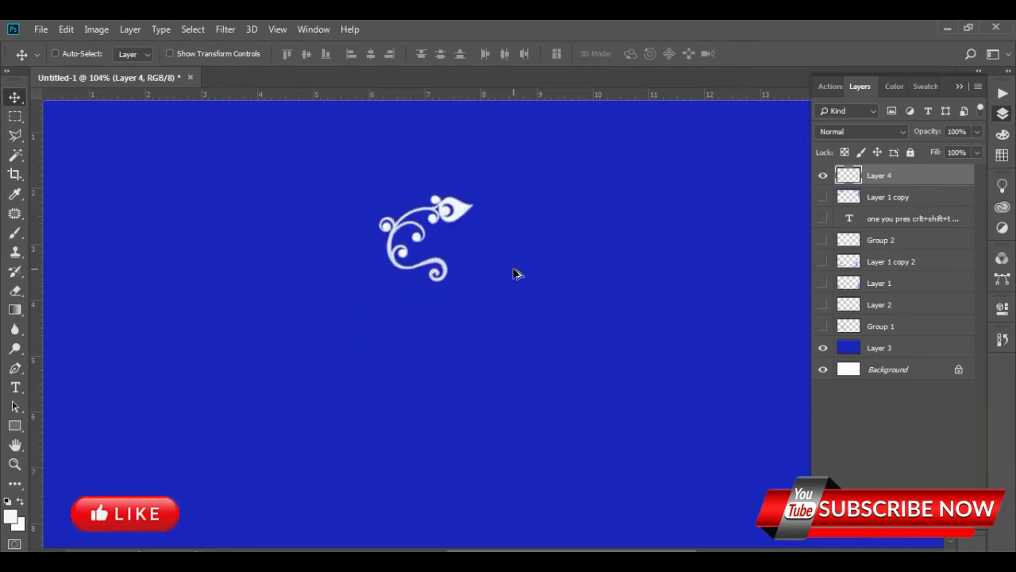
pyautogui.hotkey('ctrl', 'alt', 'shift', 't')
pyautogui.hotkey('ctrl', 'alt', 'shift', 't')
pyautogui.hotkey('ctrl', 'alt', 'shift', 't')
pyautogui.hotkey('ctrl', 'alt', 'shift', 't')
pyautogui.hotkey('ctrl', 'alt', 'shift', 't')
pyautogui.hotkey('ctrl', 'alt', 'shift', 't')
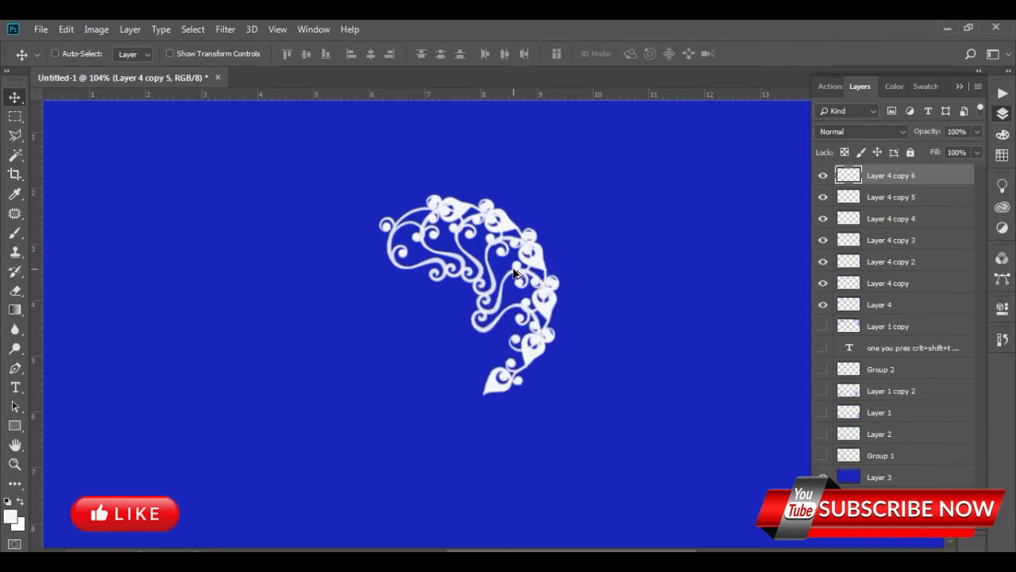
pyautogui.hotkey('ctrl', 'alt', 'shift', 't')
pyautogui.hotkey('ctrl', 'alt', 'shift', 't')
pyautogui.hotkey('ctrl', 'alt', 'shift', 't')
pyautogui.hotkey('ctrl', 'alt', 'shift', 't')
pyautogui.hotkey('ctrl', 'alt', 'shift', 't')
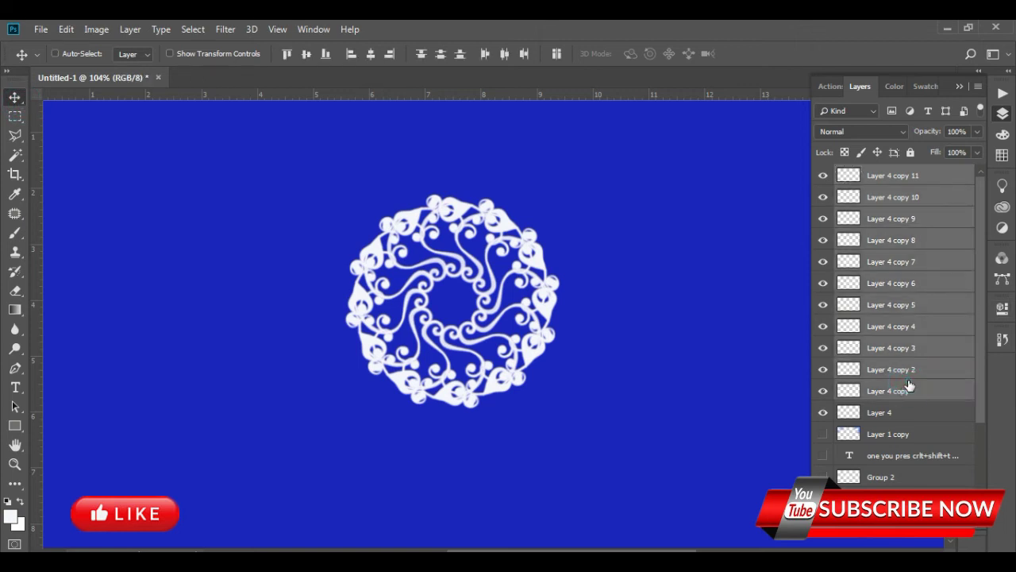
# Step: Group the Layer 4 copies as Group 3, merge it with Layer 4, and hide it
pyautogui.hotkey('ctrl', 'g')
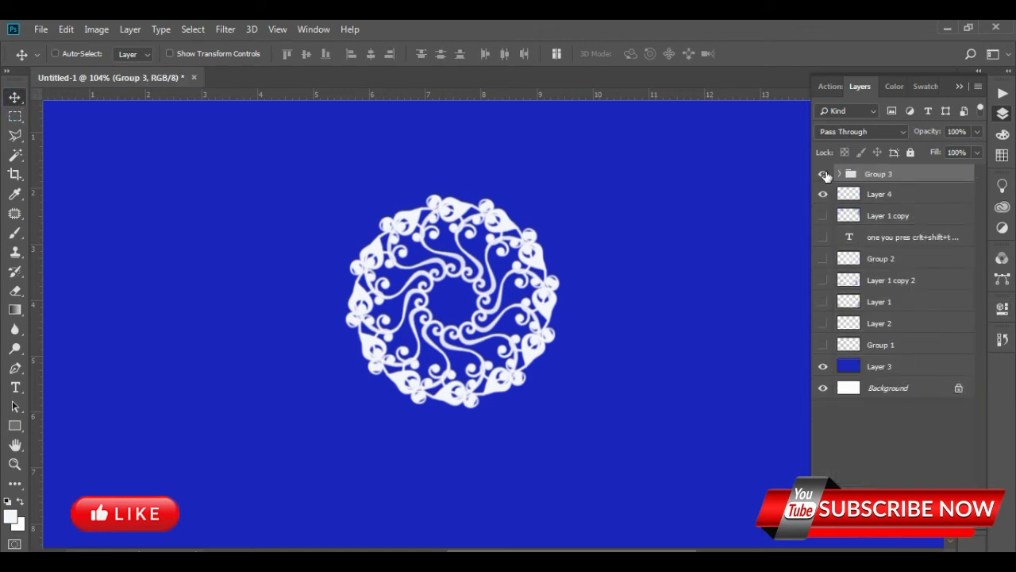
pyautogui.click(823, 175)
pyautogui.click(823, 174)
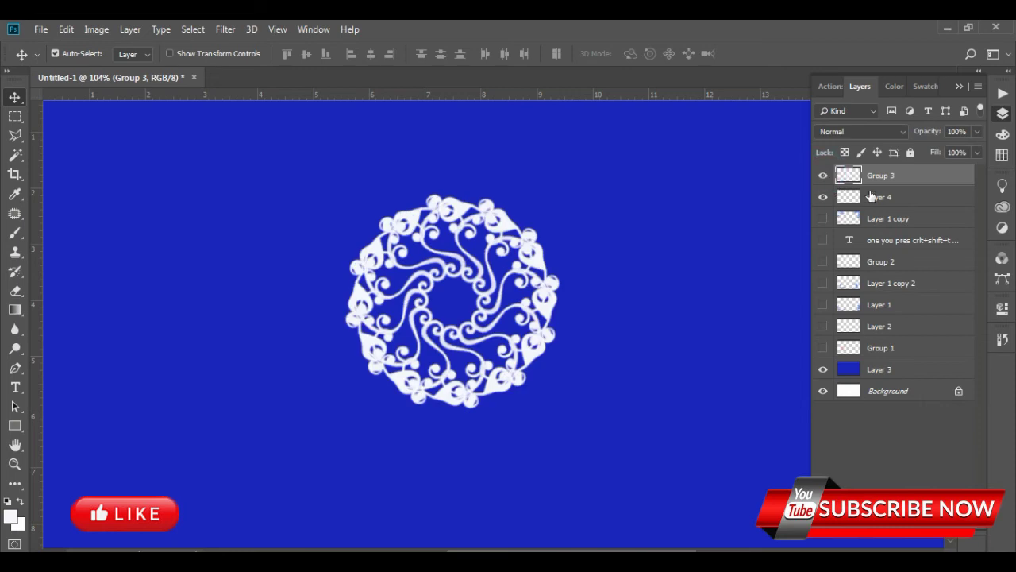
pyautogui.keyDown('ctrl'); pyautogui.click(872, 197); pyautogui.keyUp('ctrl')
pyautogui.hotkey('ctrl', 'e')
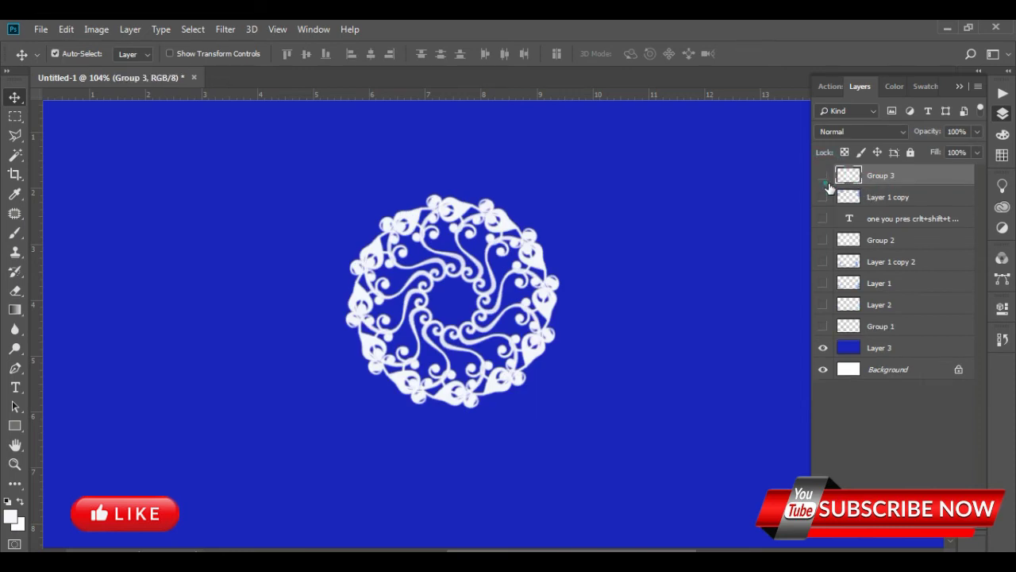
pyautogui.click(826, 181)
# Step: With the Brush tool, browse Import Brushes to Presets > Brushes, then cancel without importing
pyautogui.scroll(-4, 437, 211)
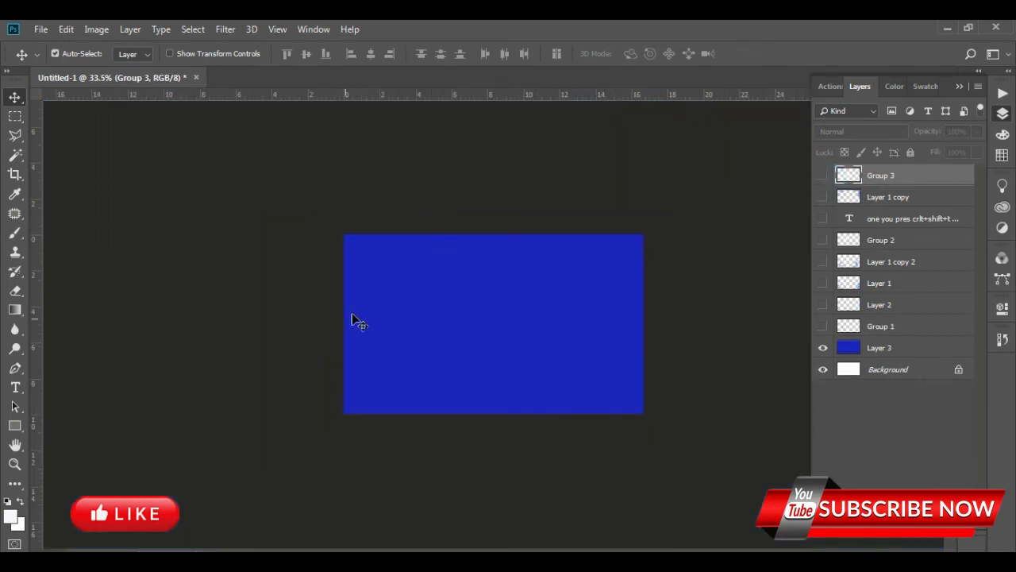
pyautogui.click(15, 232)
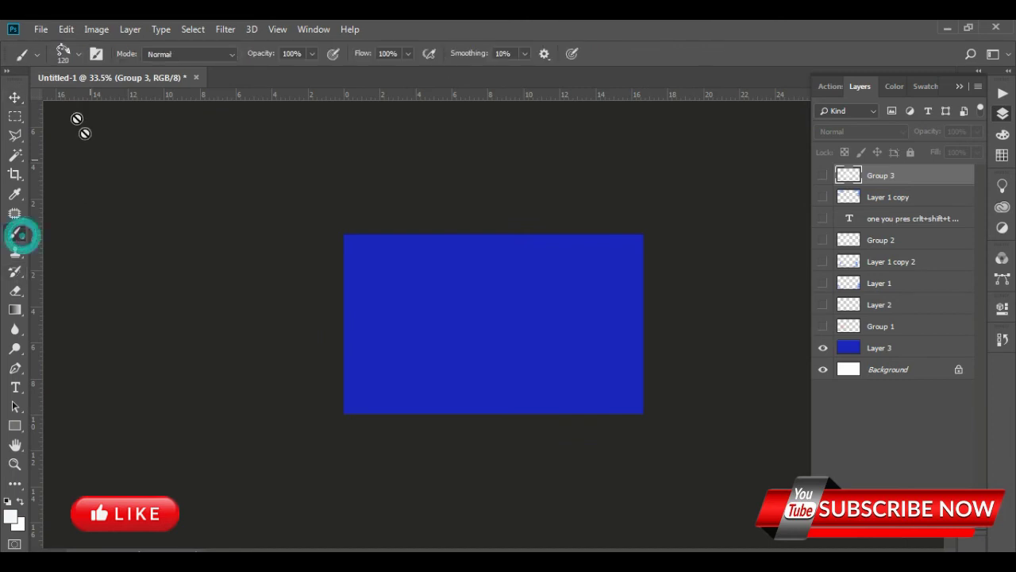
pyautogui.click(80, 54)
pyautogui.click(201, 83)
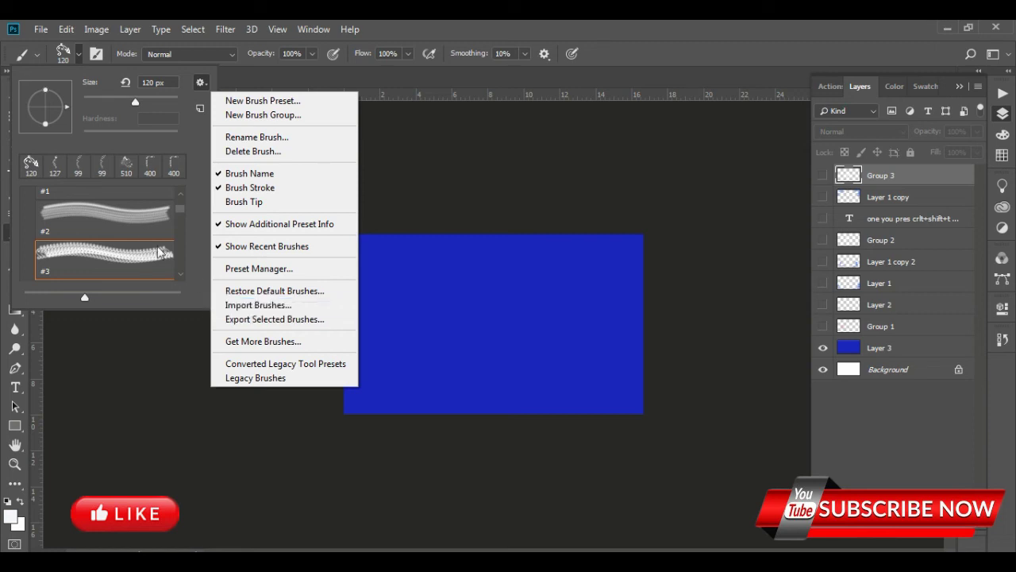
pyautogui.click(279, 305)
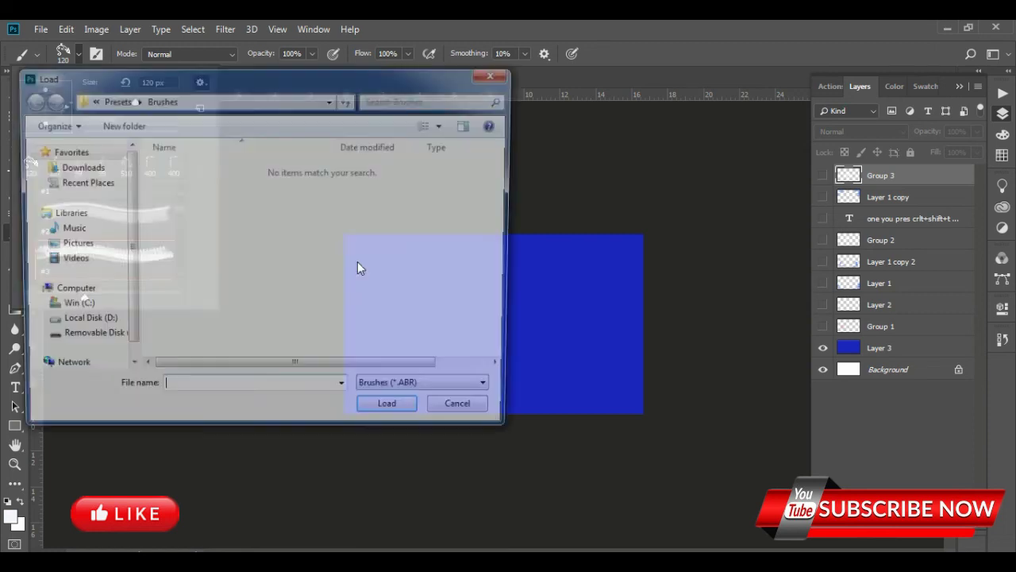
pyautogui.click(113, 100)
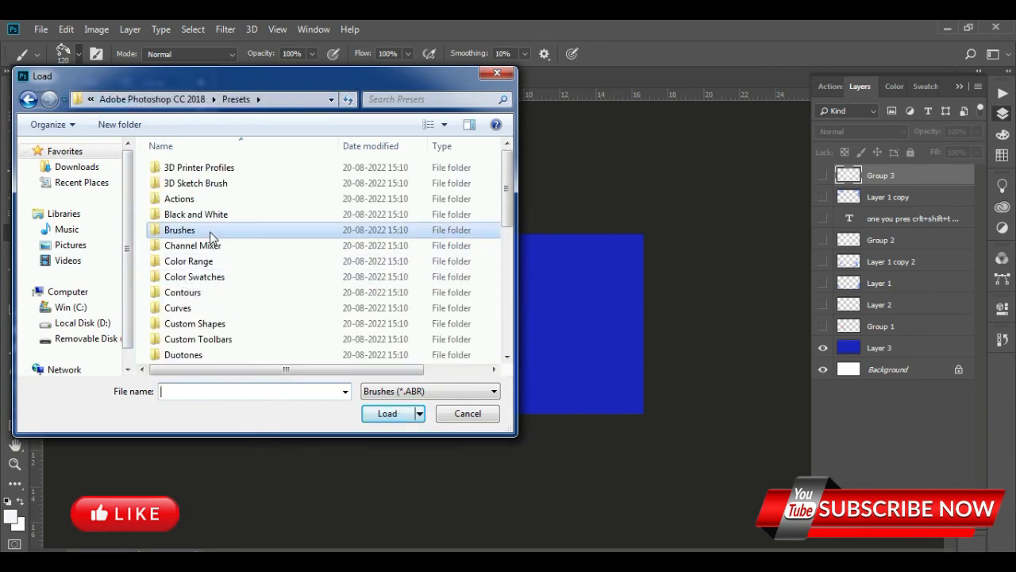
pyautogui.doubleClick(211, 235)
pyautogui.moveTo(82, 322)
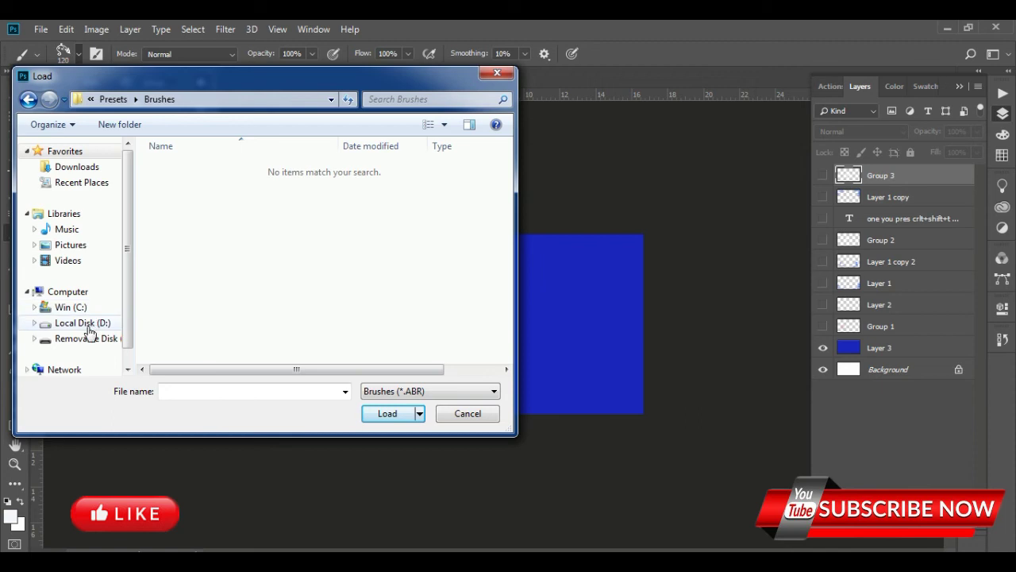
pyautogui.click(466, 414)
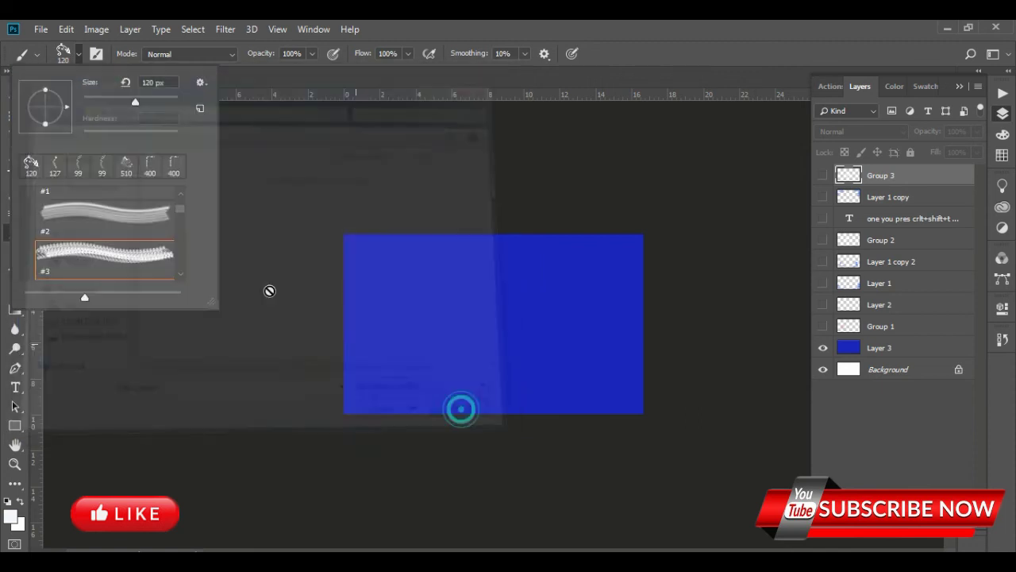
# Step: Retry Import Brushes, cancel again, and try painting on the canvas
pyautogui.click(201, 82)
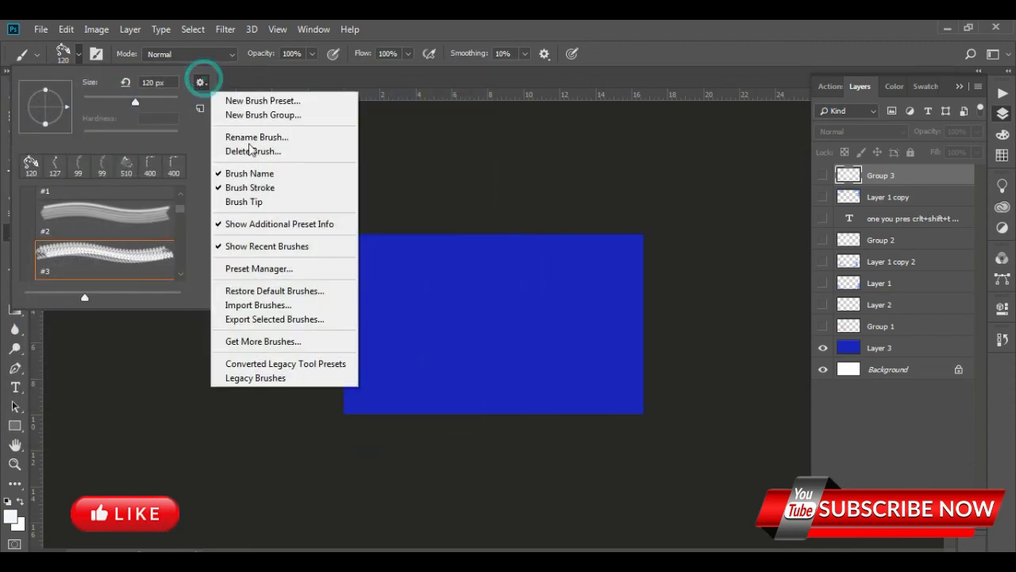
pyautogui.click(290, 305)
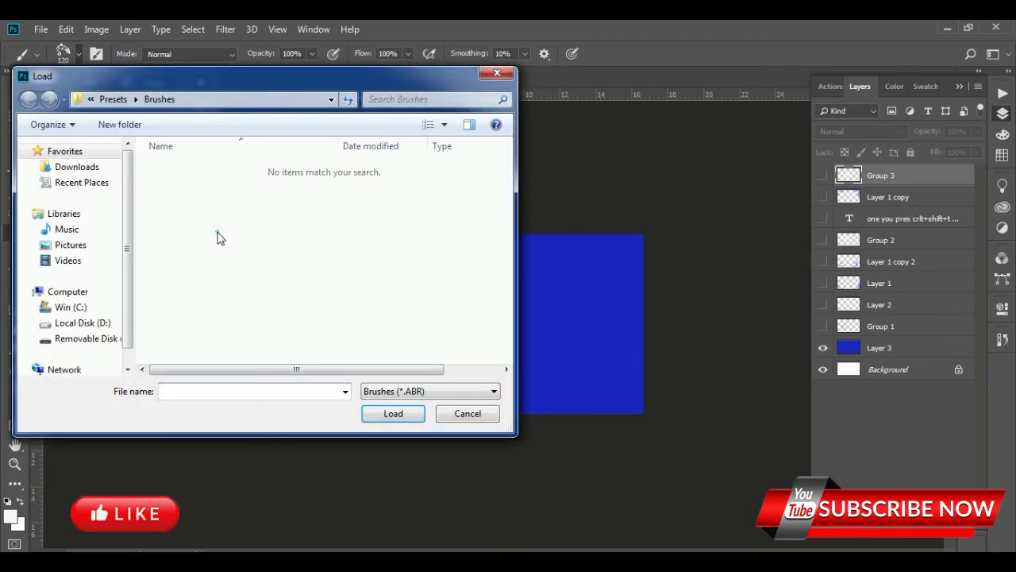
pyautogui.click(460, 413)
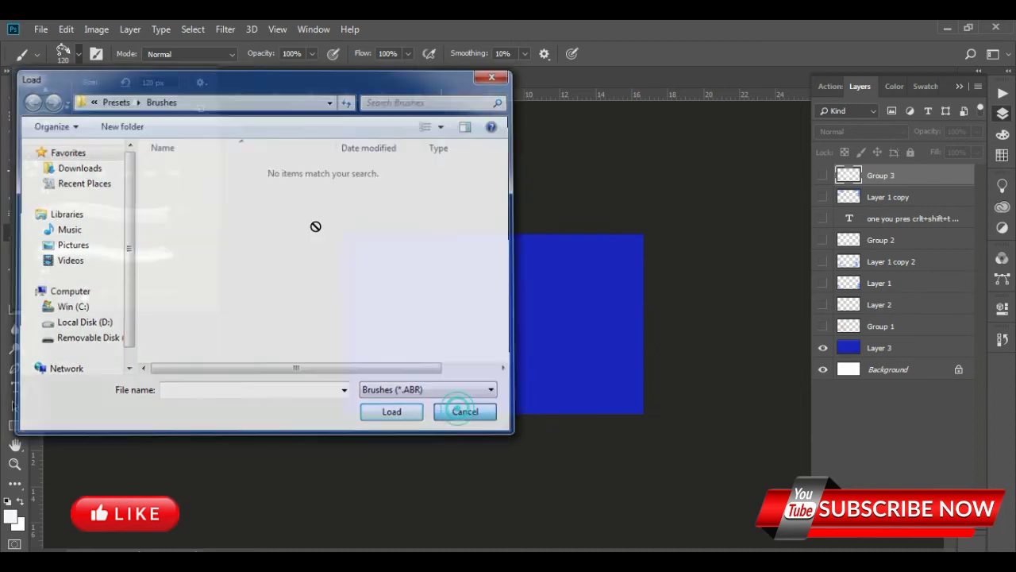
pyautogui.click(517, 274)
# Step: Dismiss the repeated hidden-layer errors from trying to paint on the canvas
pyautogui.click(493, 235)
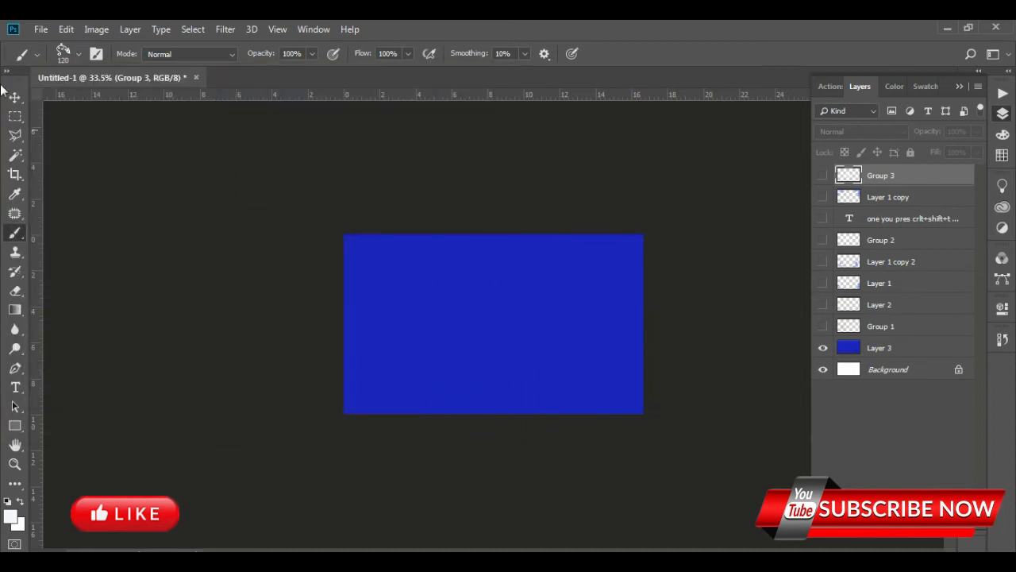
pyautogui.click(243, 208)
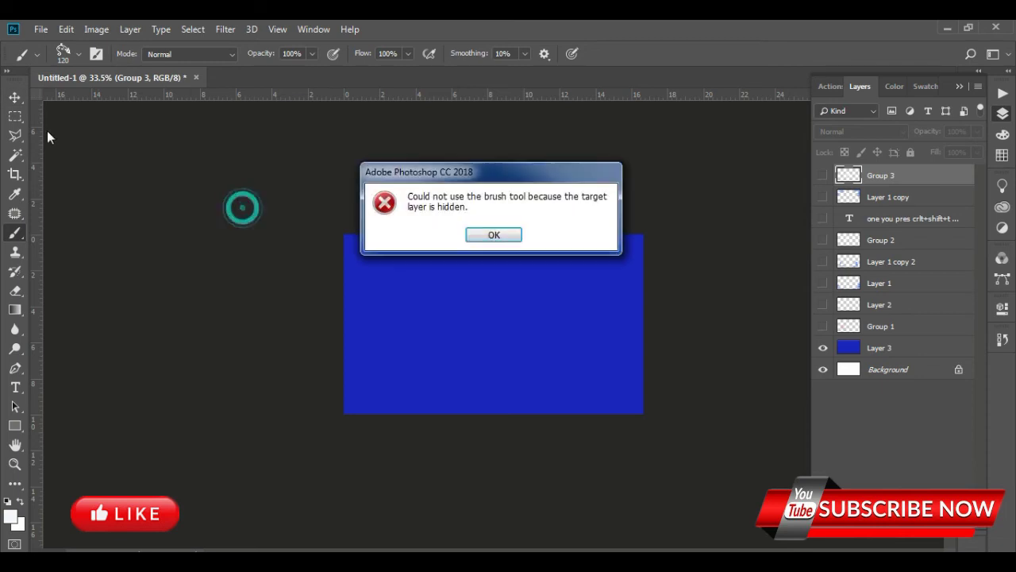
pyautogui.click(496, 228)
pyautogui.click(454, 204)
pyautogui.click(496, 236)
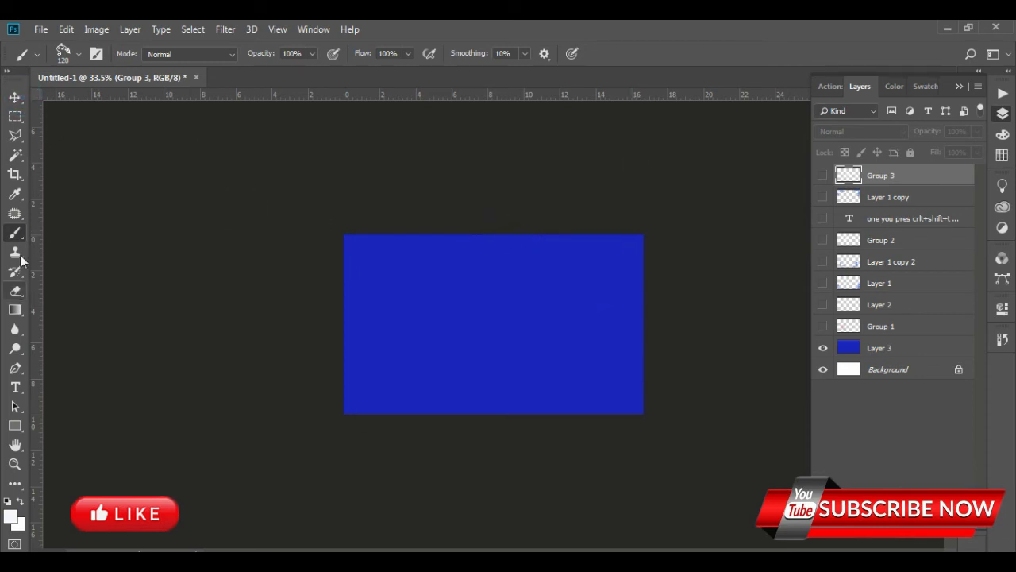
# Step: Collapse the flawer brush set in the preset picker and dismiss another hidden-layer error
pyautogui.click(76, 57)
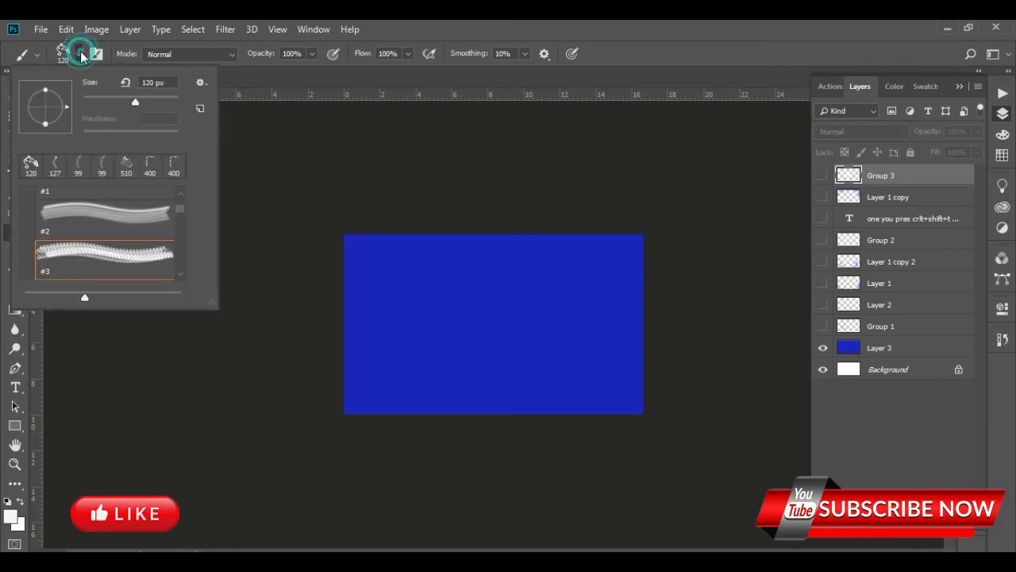
pyautogui.scroll(1, 49, 207)
pyautogui.scroll(1, 58, 229)
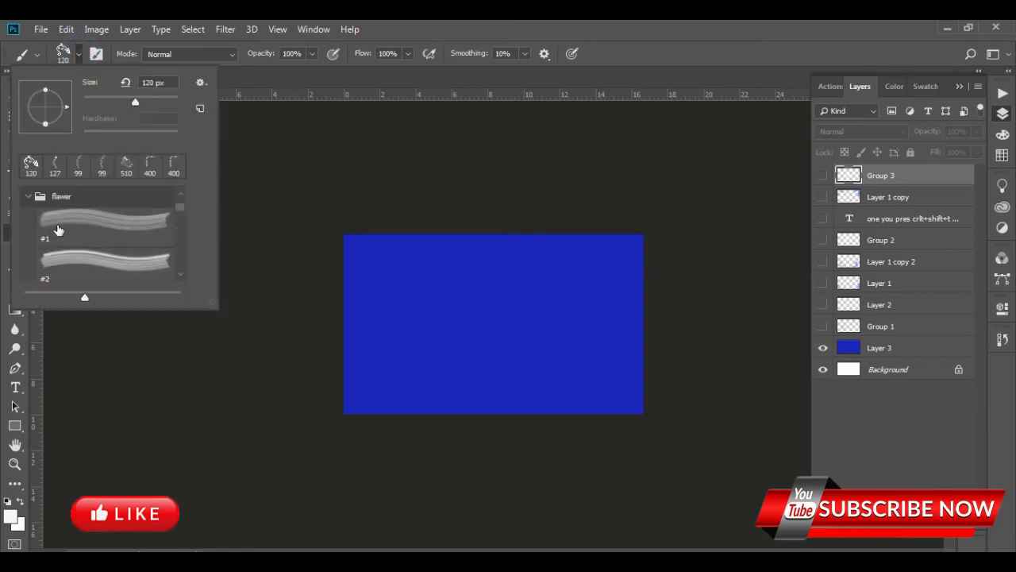
pyautogui.click(27, 197)
pyautogui.click(317, 234)
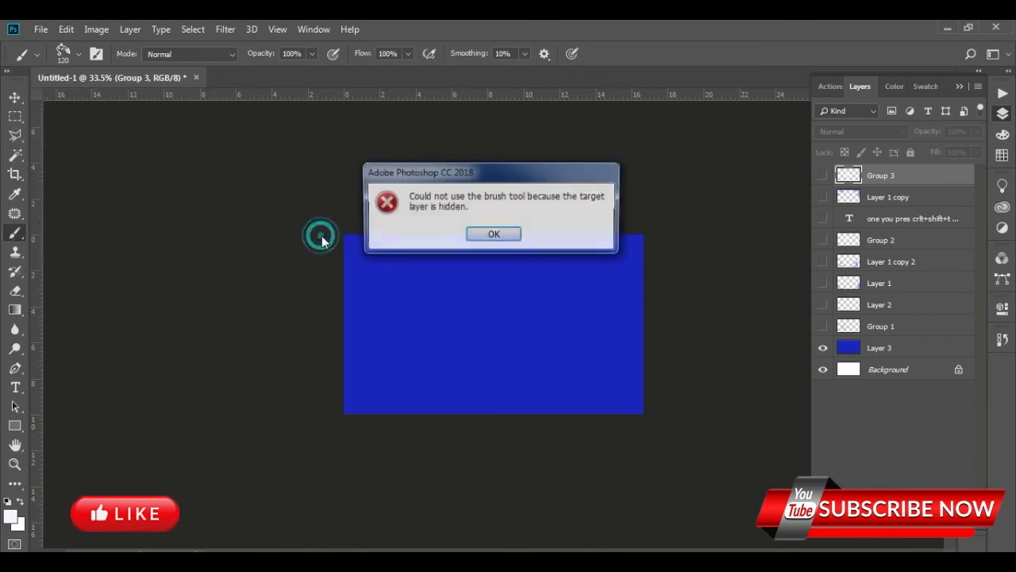
pyautogui.click(494, 234)
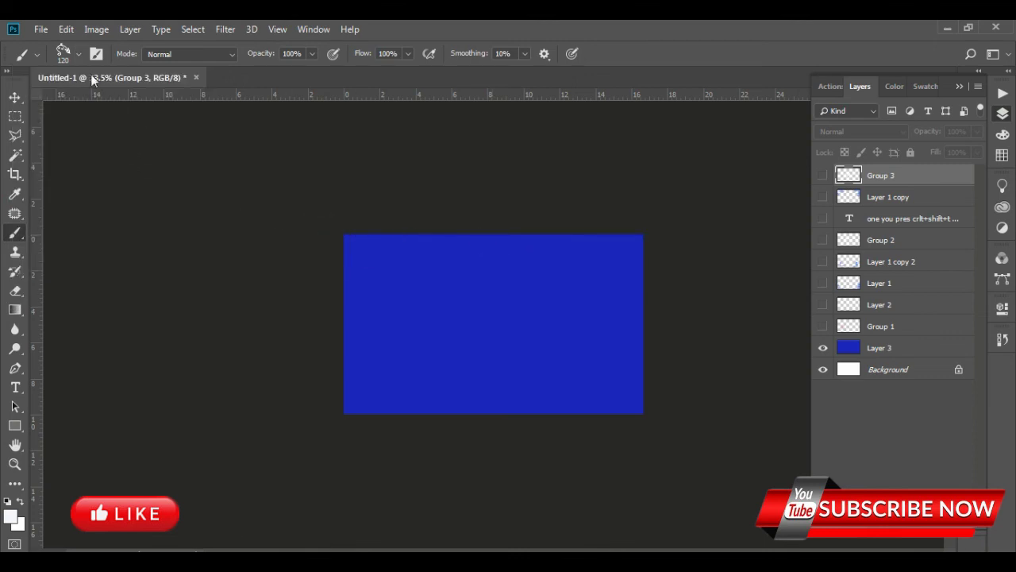
# Step: Pick the 625 px lightning brush from the Lightning set and add a new empty layer
pyautogui.click(74, 55)
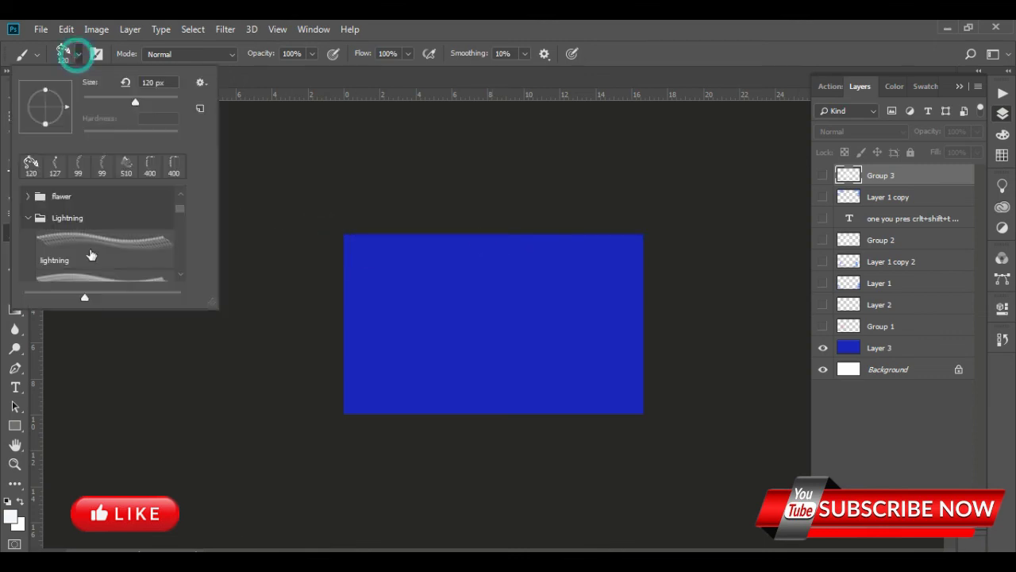
pyautogui.click(28, 217)
pyautogui.click(74, 240)
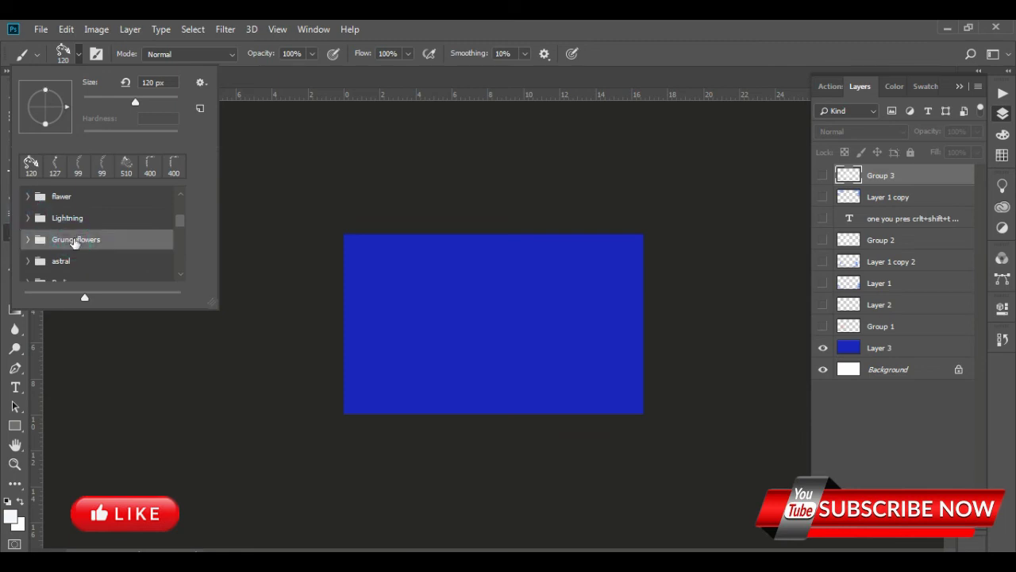
pyautogui.click(69, 218)
pyautogui.click(28, 218)
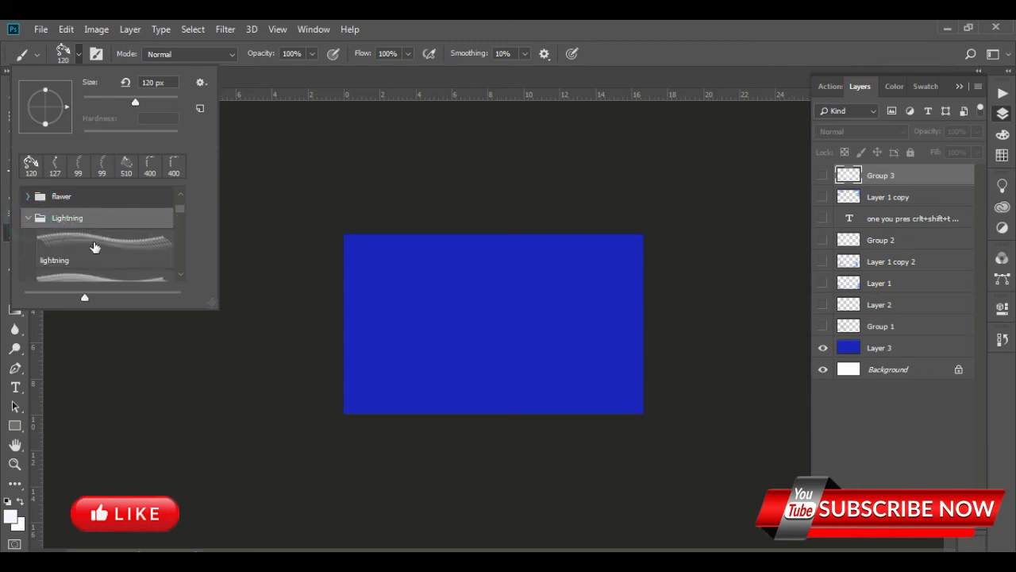
pyautogui.click(93, 242)
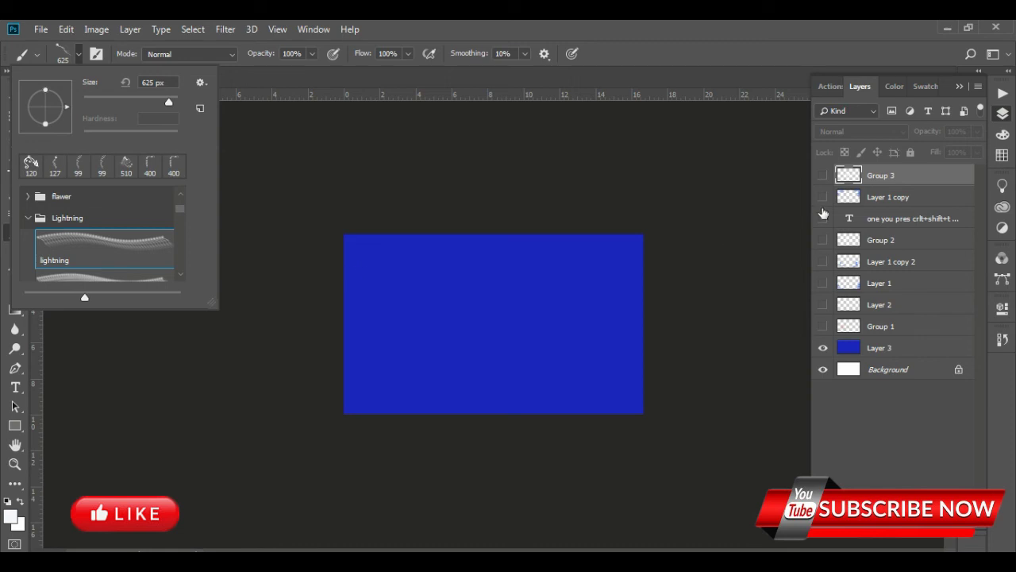
pyautogui.hotkey('ctrl', 'shift', 'alt', 'n')
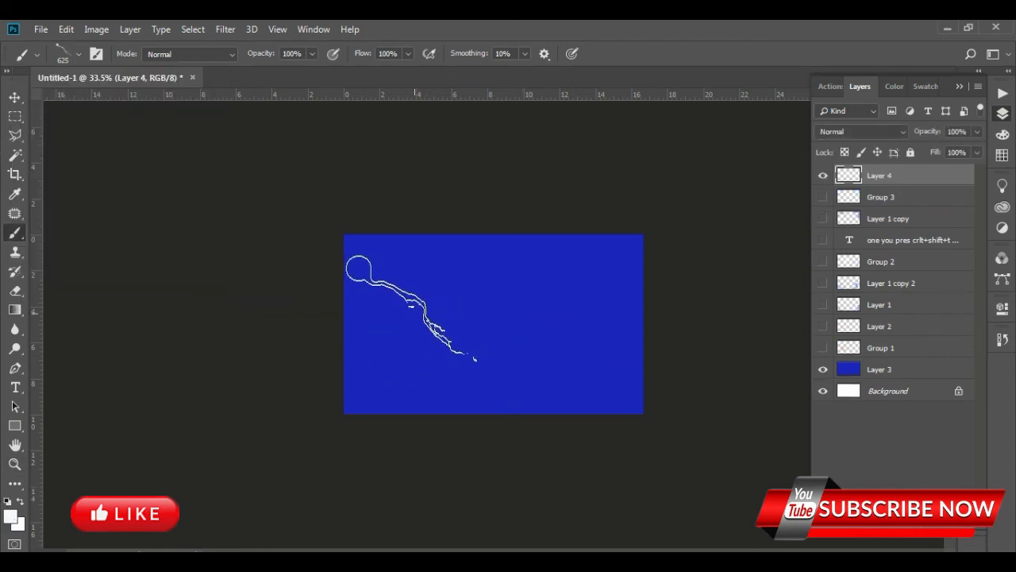
# Step: Set the foreground to light blue 6e78fb and stamp one lightning bolt on Layer 4
pyautogui.click(11, 517)
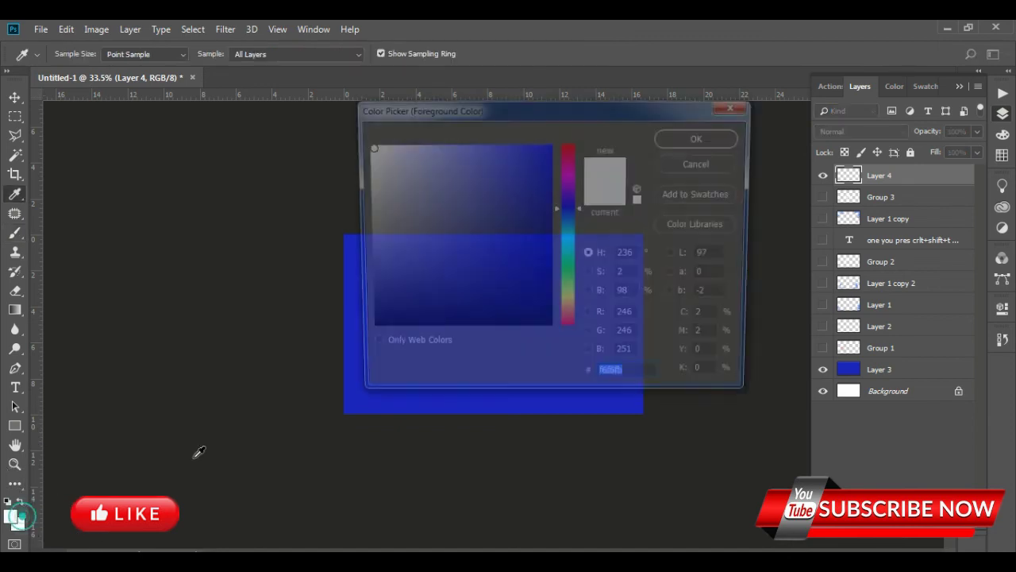
pyautogui.click(456, 147)
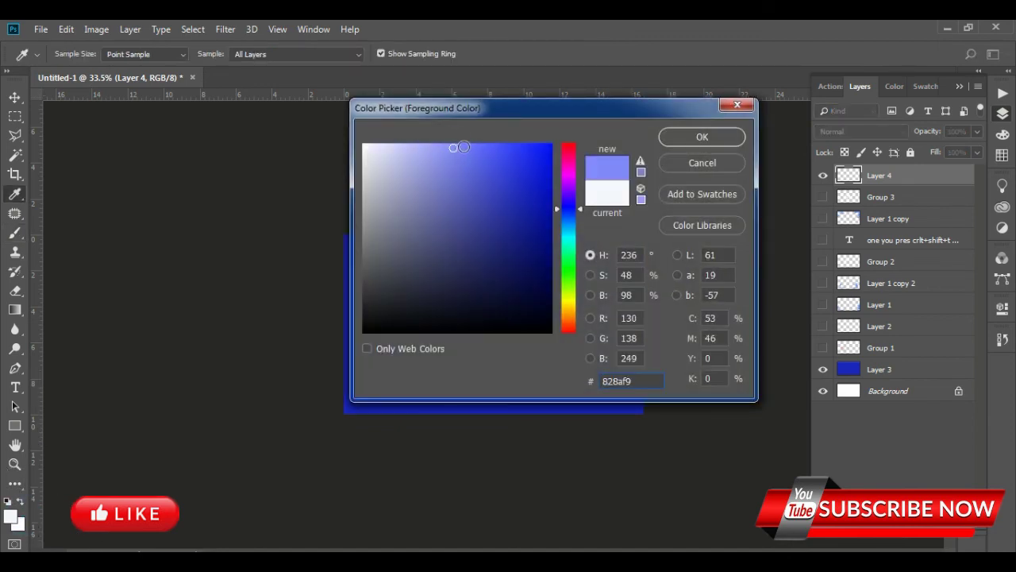
pyautogui.click(469, 146)
pyautogui.click(702, 143)
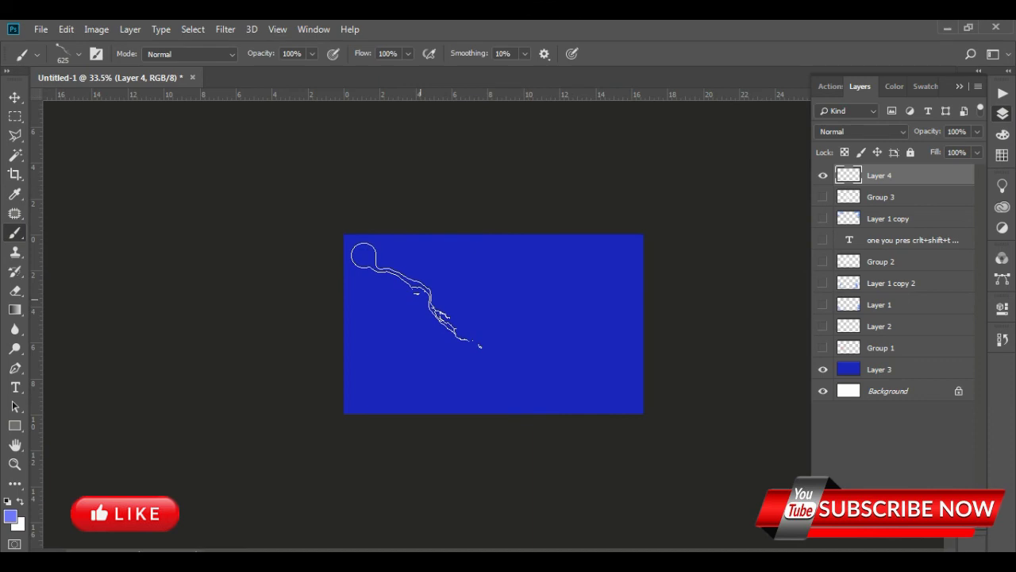
pyautogui.click(416, 293)
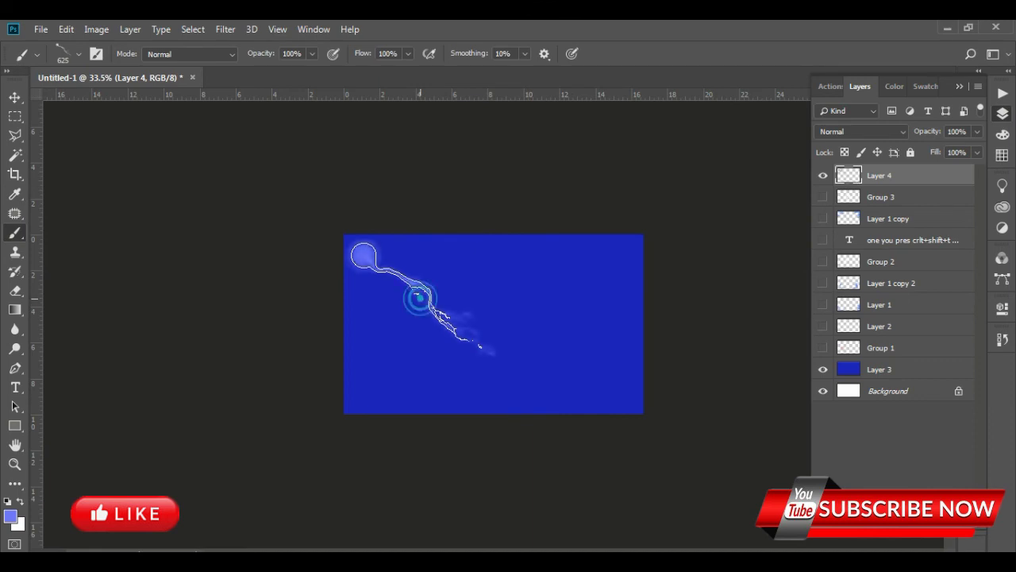
pyautogui.click(19, 96)
pyautogui.scroll(1, 460, 295)
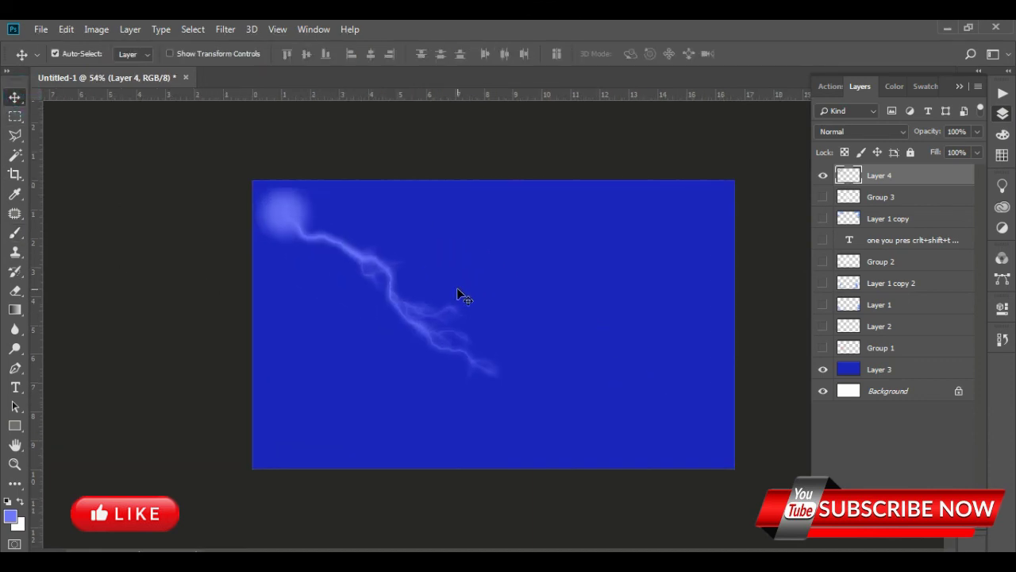
pyautogui.scroll(1, 457, 295)
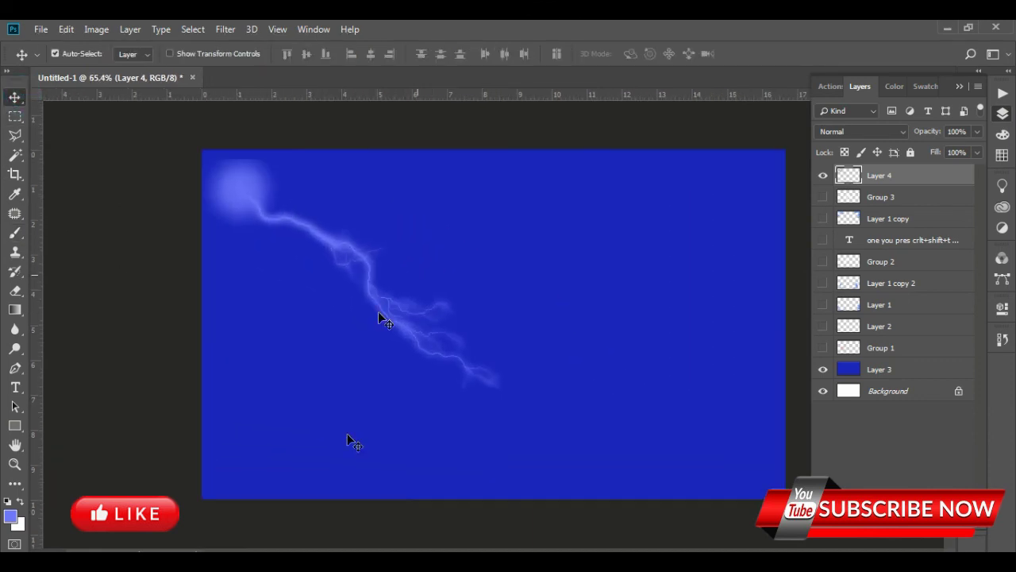
# Step: Try Drop Shadow, Outer Glow, Pattern Overlay and Gradient Overlay styles on Layer 4
pyautogui.doubleClick(943, 178)
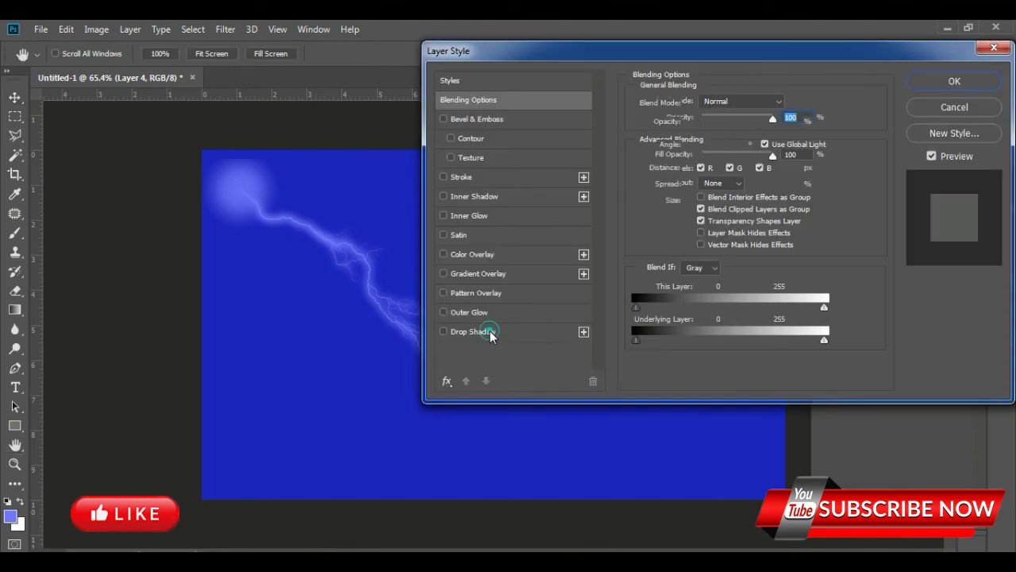
pyautogui.click(492, 334)
pyautogui.click(444, 331)
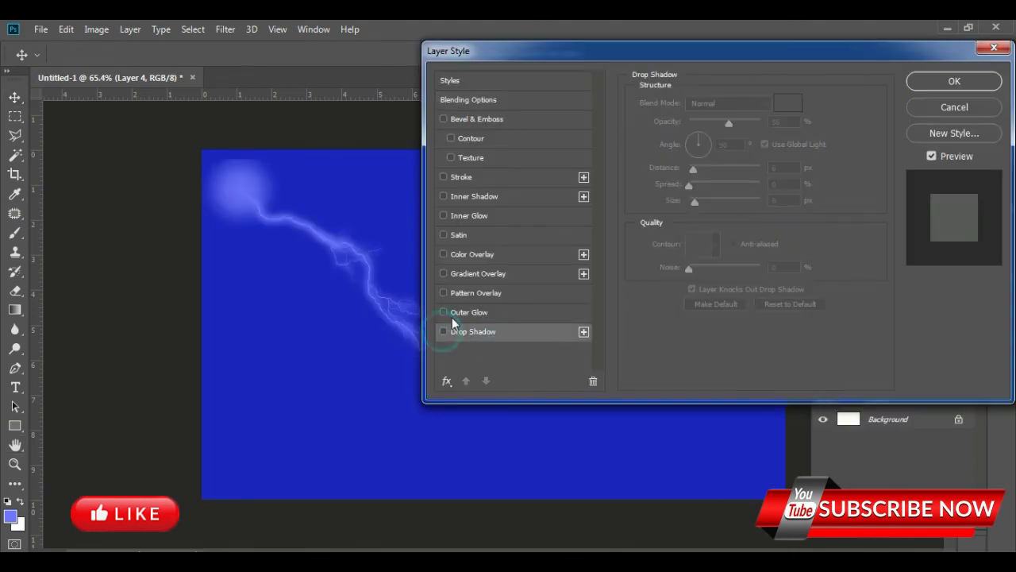
pyautogui.click(445, 313)
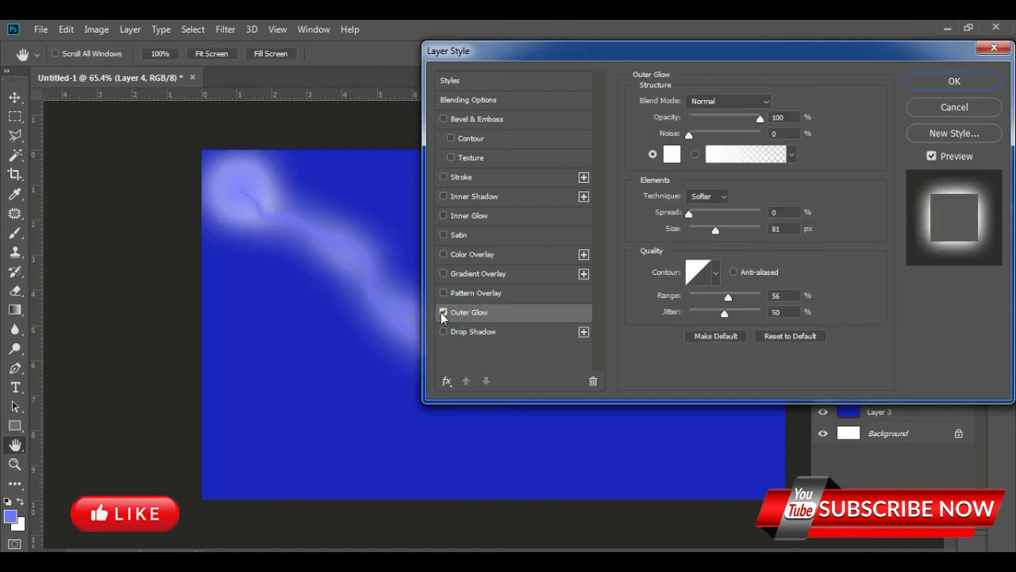
pyautogui.click(443, 313)
pyautogui.click(444, 293)
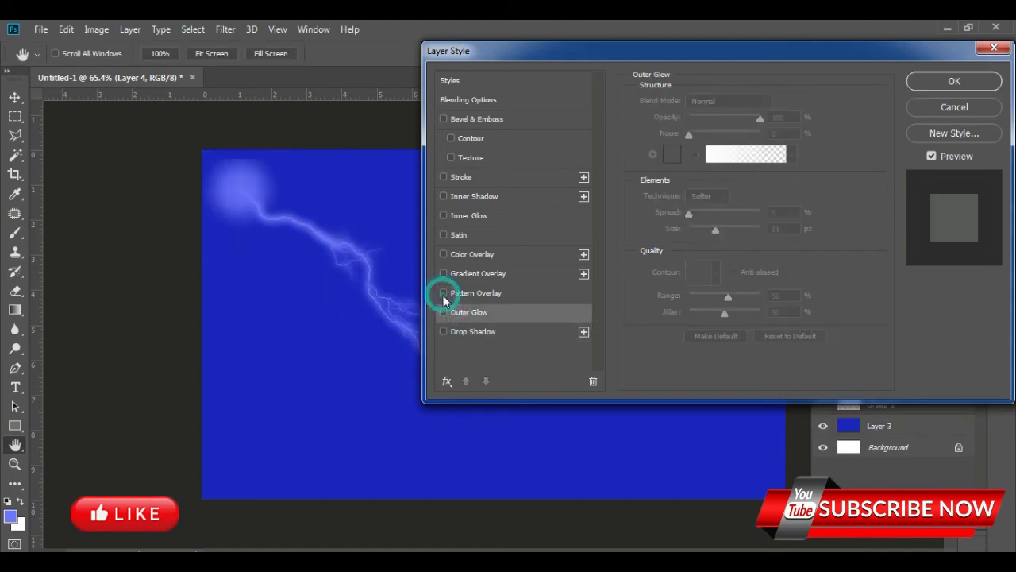
pyautogui.click(452, 296)
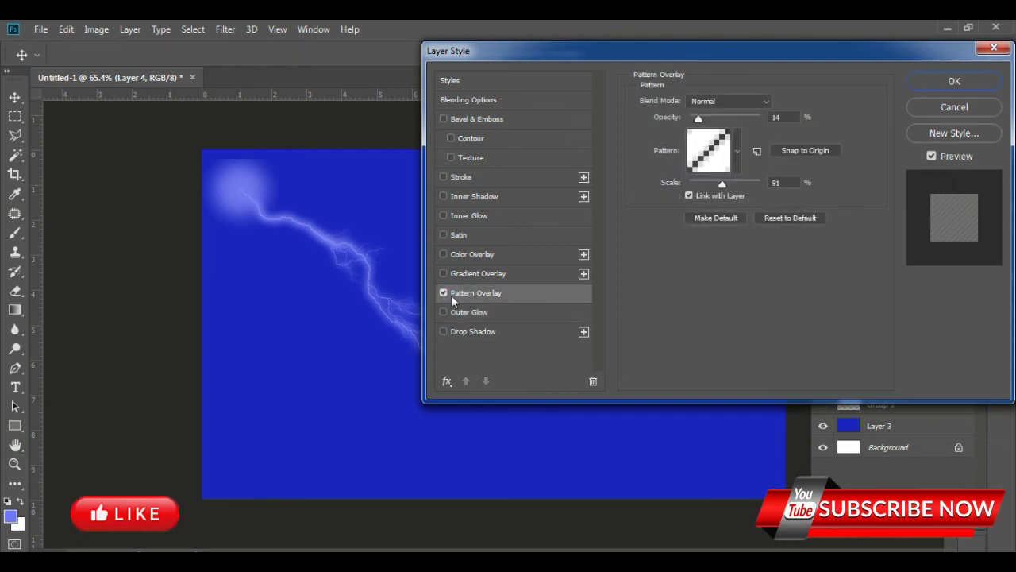
pyautogui.click(443, 293)
pyautogui.click(444, 273)
pyautogui.click(443, 273)
pyautogui.click(444, 273)
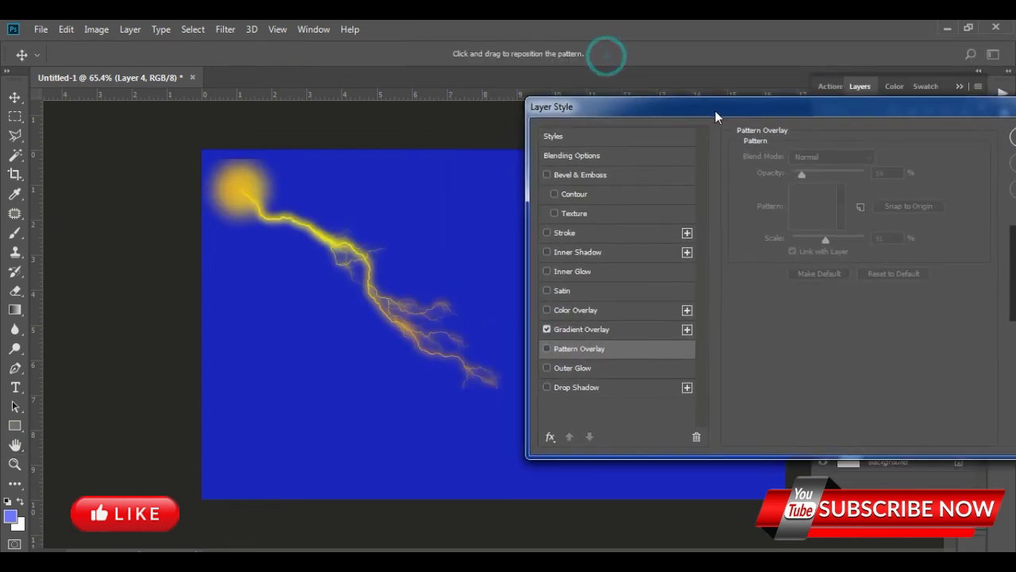
# Step: Test a yellow Color Overlay, then cancel the Layer Style dialog without applying anything
pyautogui.moveTo(607, 63); pyautogui.dragTo(624, 81)
pyautogui.click(461, 291)
pyautogui.click(462, 272)
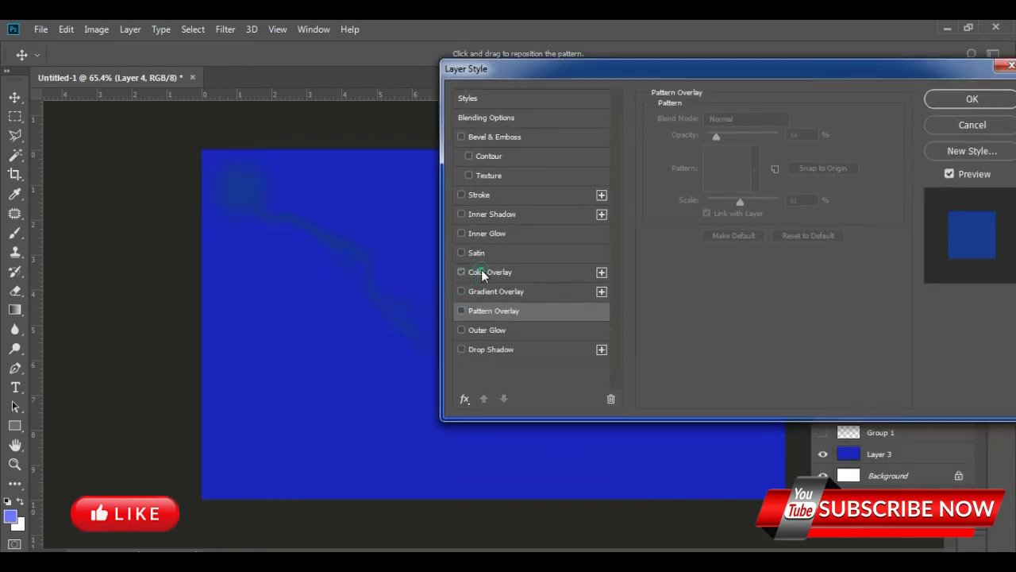
pyautogui.click(484, 274)
pyautogui.click(806, 121)
pyautogui.moveTo(568, 155); pyautogui.dragTo(569, 326)
pyautogui.click(520, 152)
pyautogui.moveTo(575, 313); pyautogui.dragTo(575, 302)
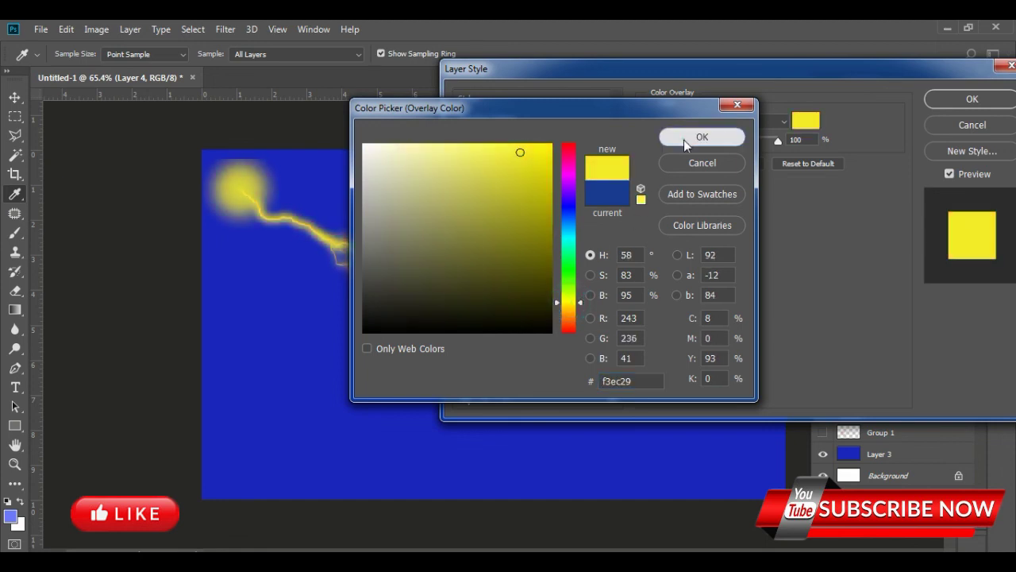
pyautogui.click(684, 140)
pyautogui.click(462, 272)
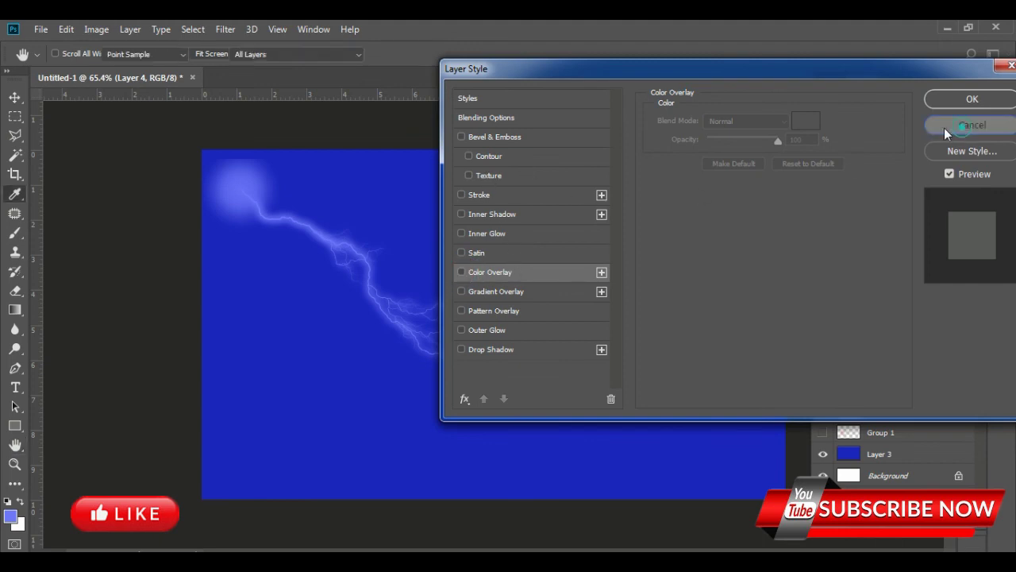
pyautogui.click(970, 125)
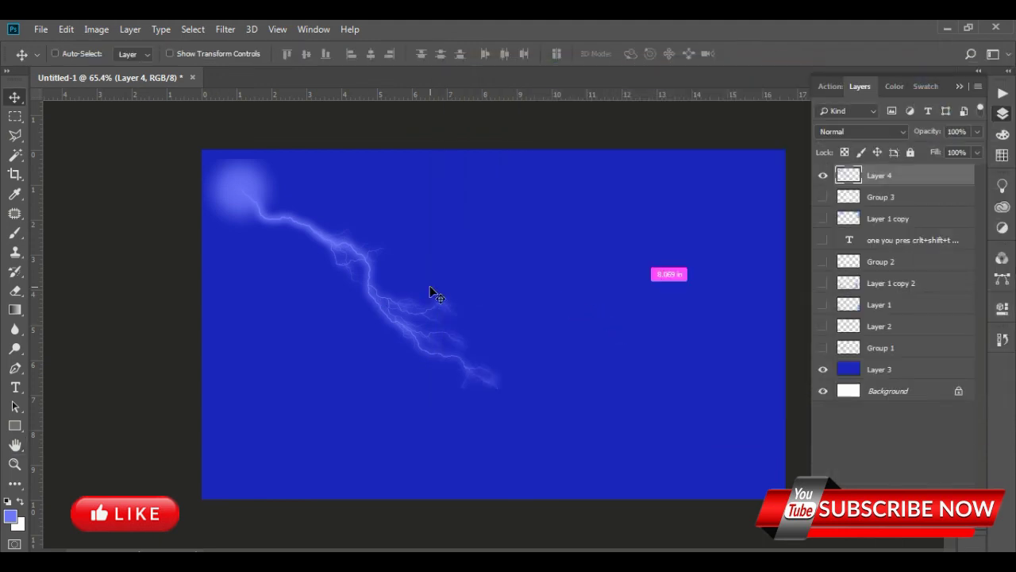
# Step: Brighten the lightning in Levels by dragging the white input level to 124
pyautogui.press('i')
pyautogui.hotkey('ctrl', 'l')
pyautogui.moveTo(788, 254); pyautogui.dragTo(706, 262)
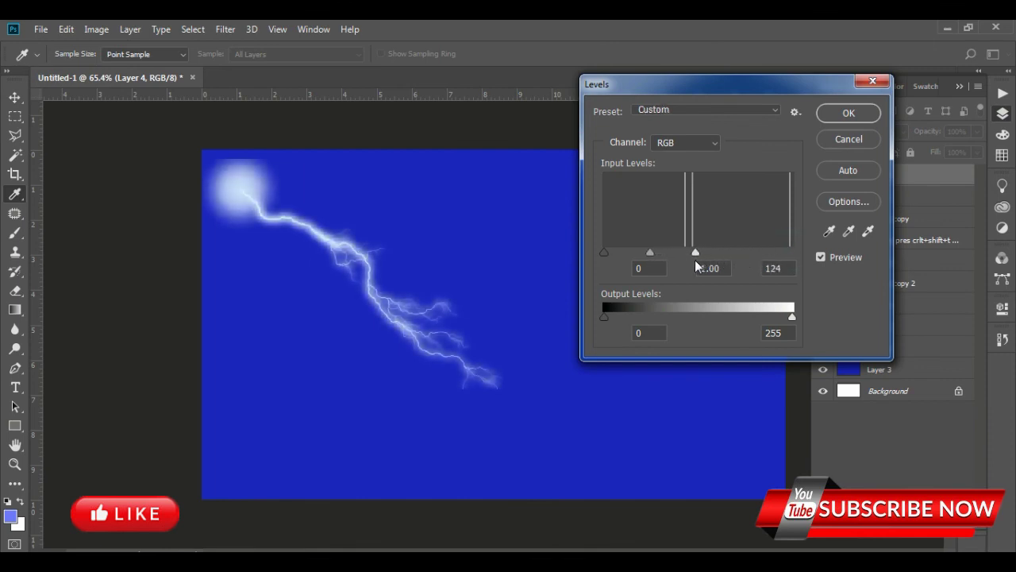
pyautogui.moveTo(705, 264); pyautogui.dragTo(699, 259)
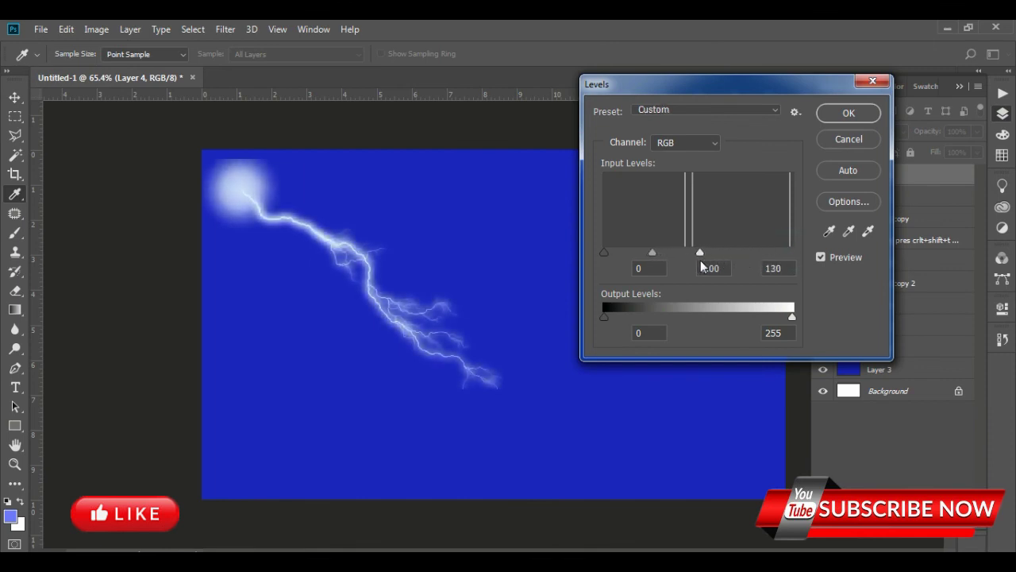
# Step: Apply the Levels adjustment and hide the first lightning layer, Layer 4
pyautogui.click(848, 112)
pyautogui.press('v')
pyautogui.scroll(-2, 262, 236)
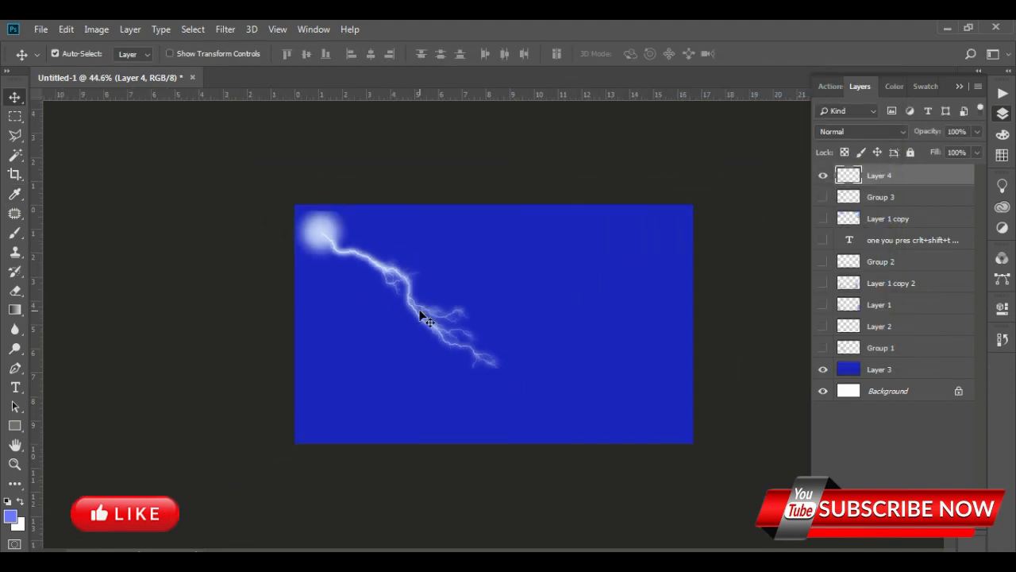
pyautogui.click(823, 176)
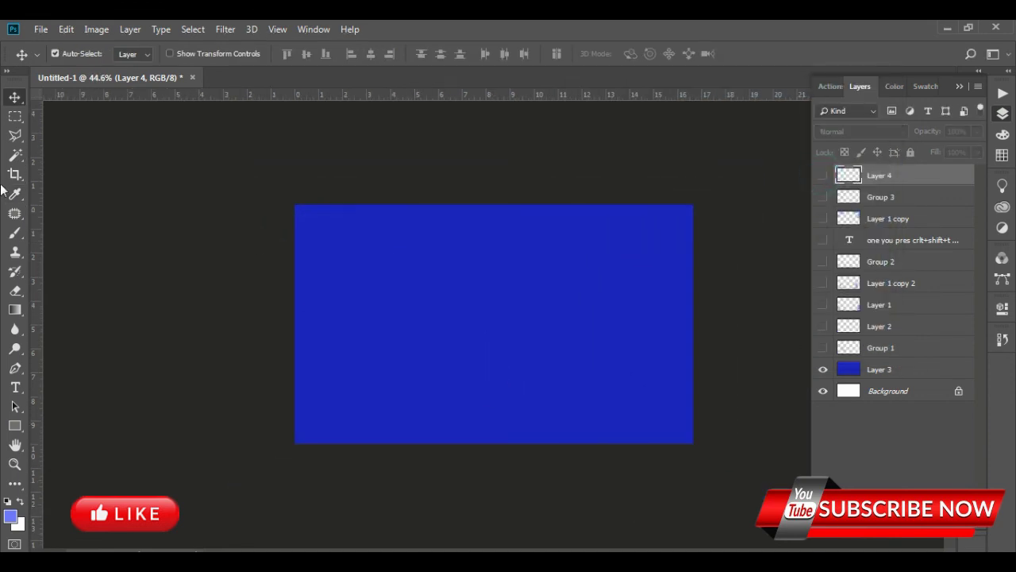
# Step: Choose the lightning_2 brush at 968 px from the Lightning folder
pyautogui.click(14, 234)
pyautogui.click(79, 54)
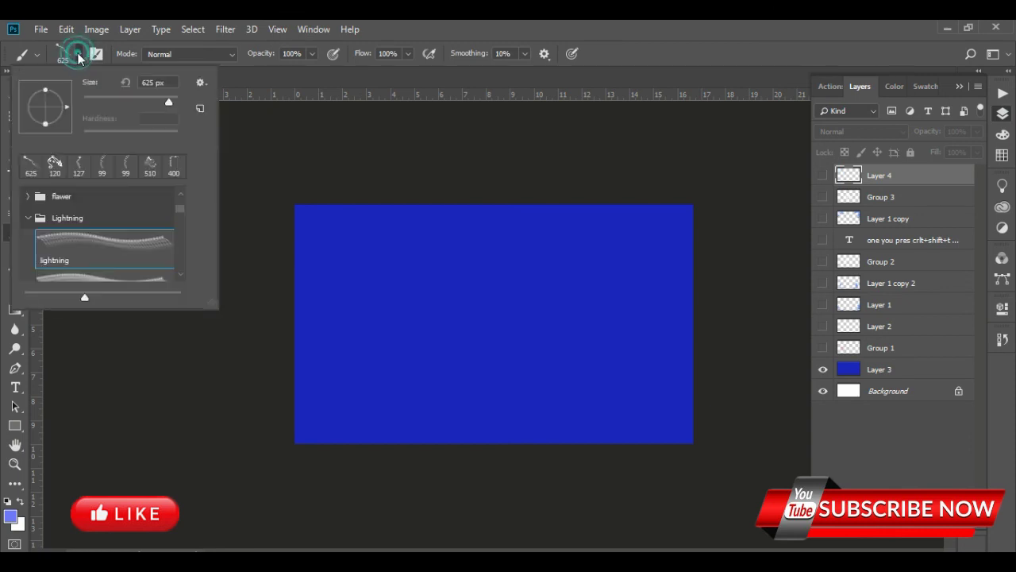
pyautogui.click(27, 218)
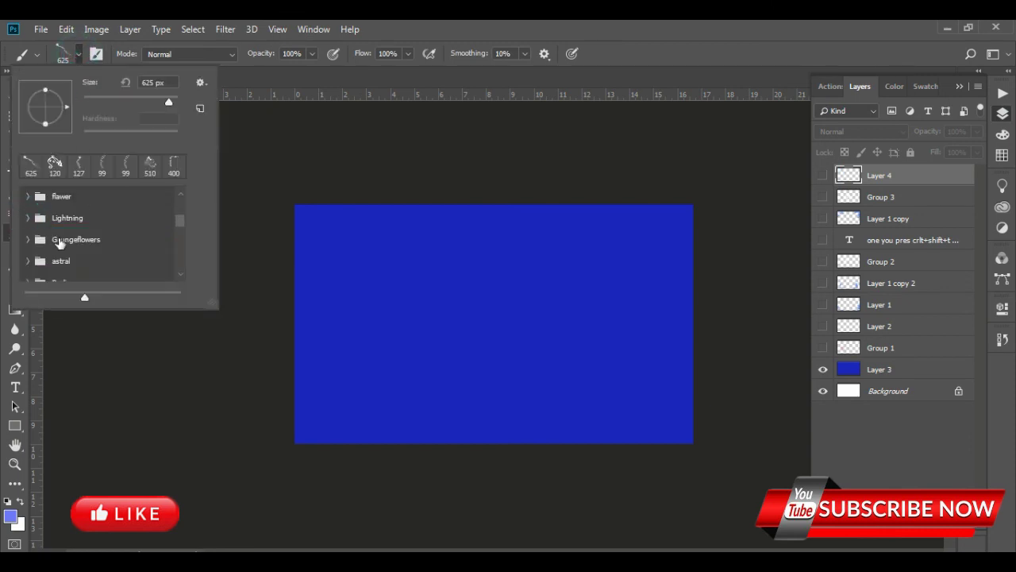
pyautogui.click(28, 218)
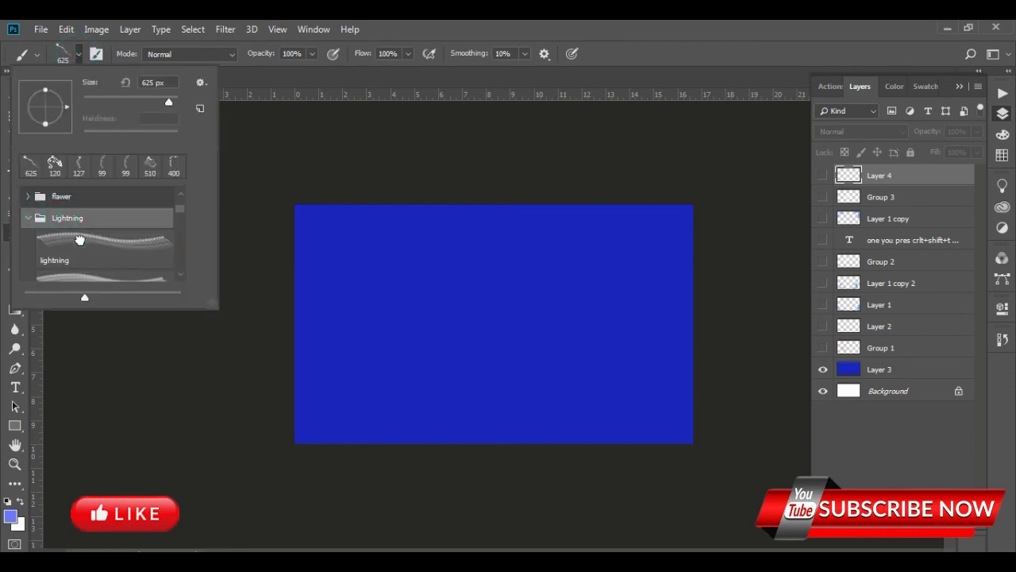
pyautogui.click(80, 240)
pyautogui.scroll(-1, 80, 240)
pyautogui.click(84, 254)
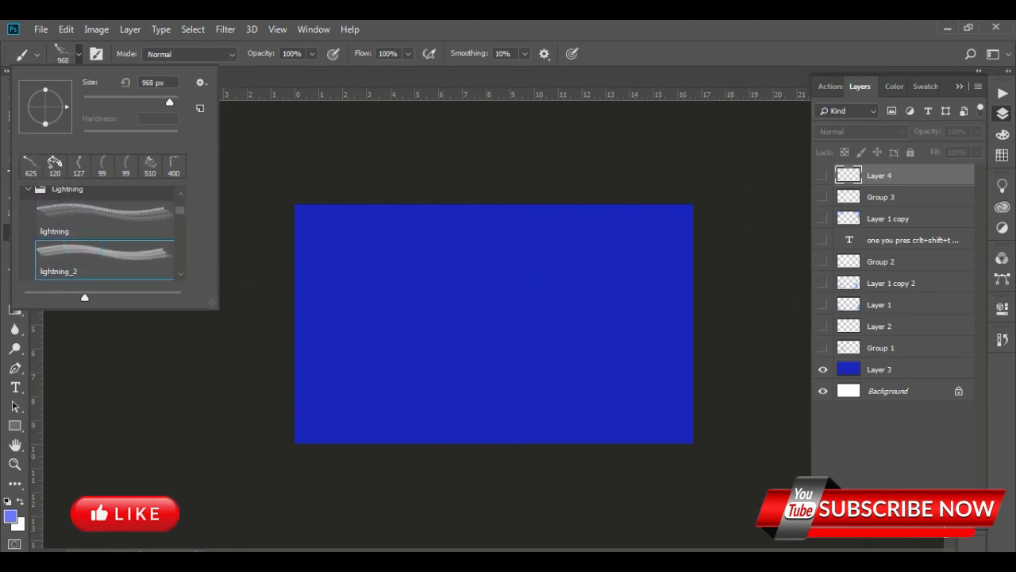
pyautogui.press('Escape')
# Step: Create Layer 5, stamp three trial lightning bolts across the canvas, then undo them
pyautogui.hotkey('ctrl', 'shift', 'alt', 'n')
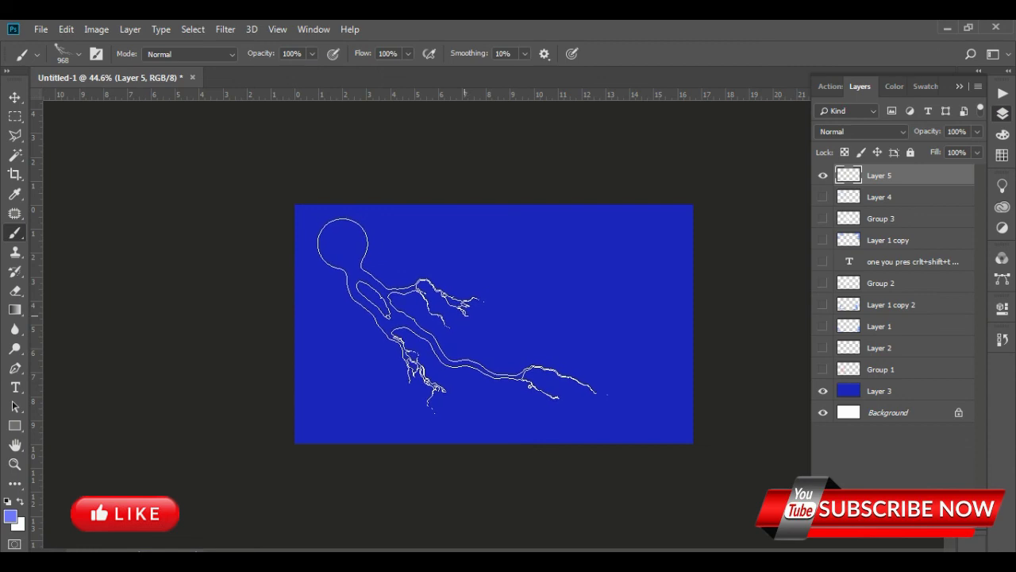
pyautogui.click(463, 315)
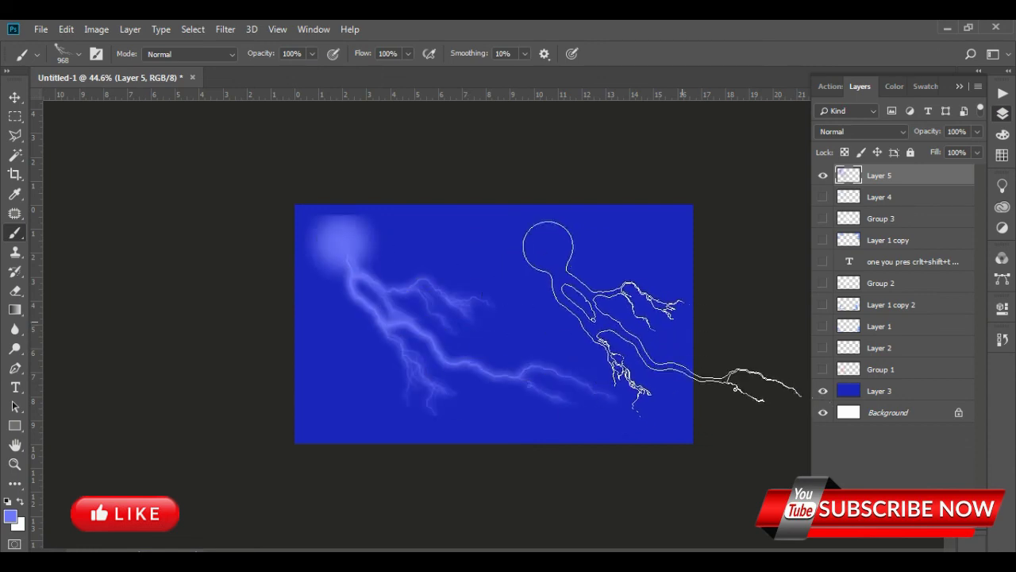
pyautogui.click(588, 289)
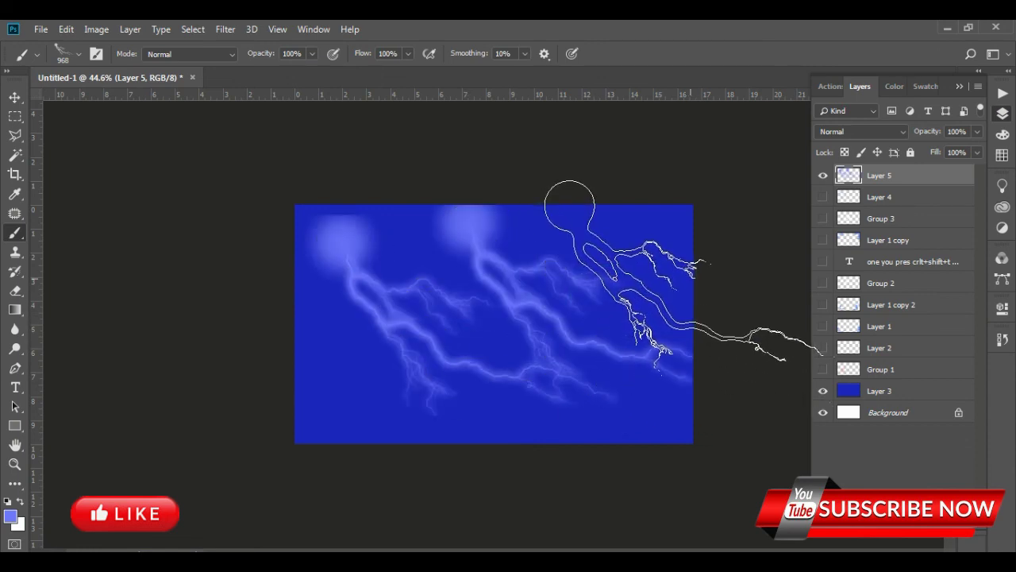
pyautogui.click(684, 270)
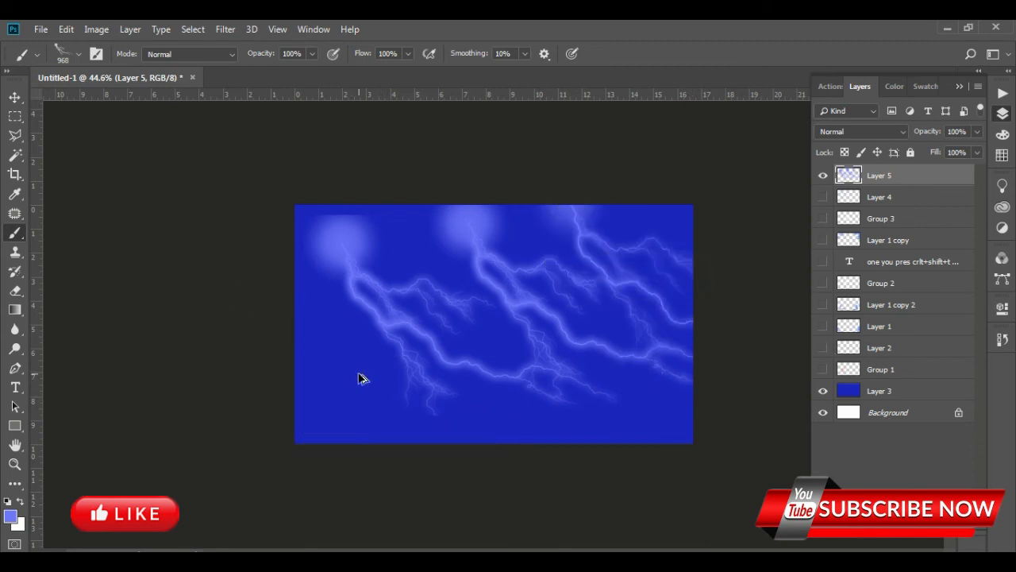
pyautogui.hotkey('ctrl', 'alt', 'z')
pyautogui.hotkey('ctrl', 'alt', 'z')
pyautogui.hotkey('ctrl', 'alt', 'z')
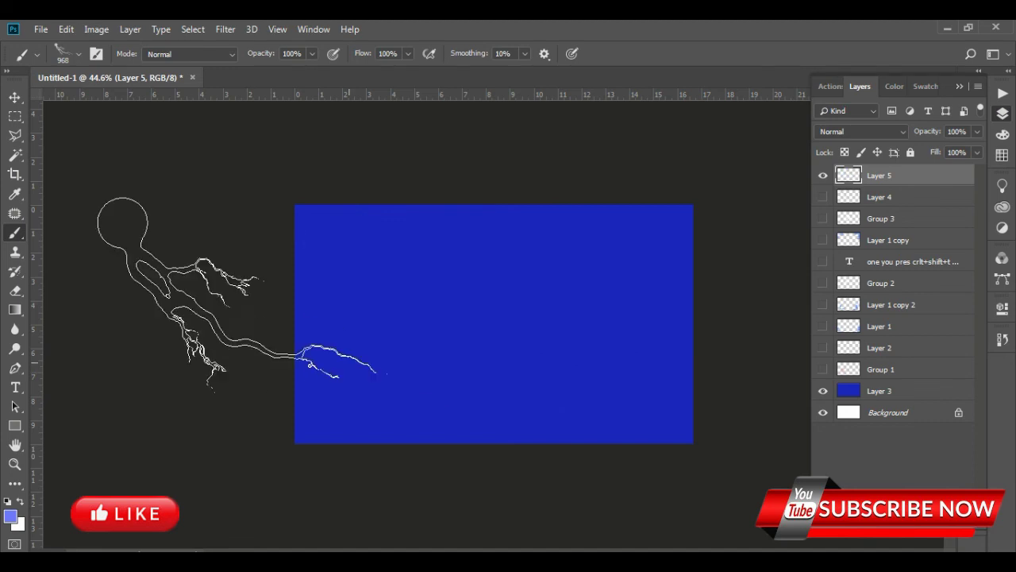
# Step: Choose Grungeflowers lace brush 01 at 505 px from the brush presets
pyautogui.click(74, 53)
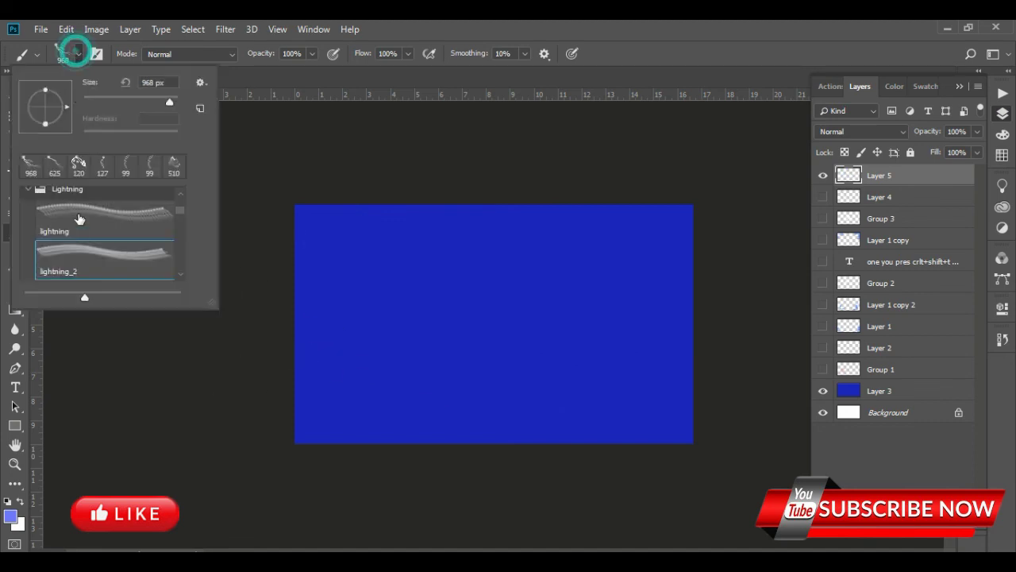
pyautogui.click(31, 188)
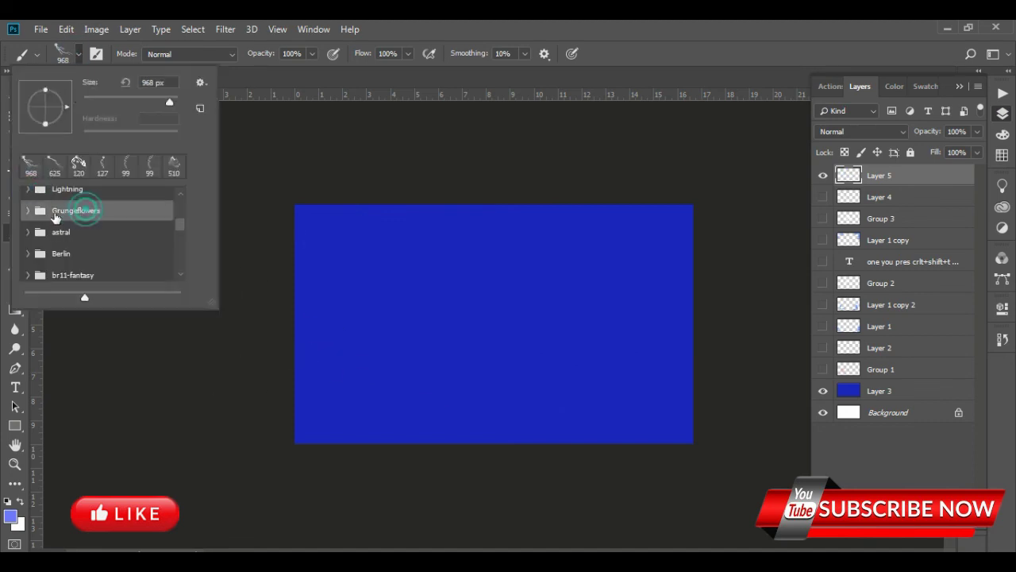
pyautogui.click(28, 210)
pyautogui.click(80, 235)
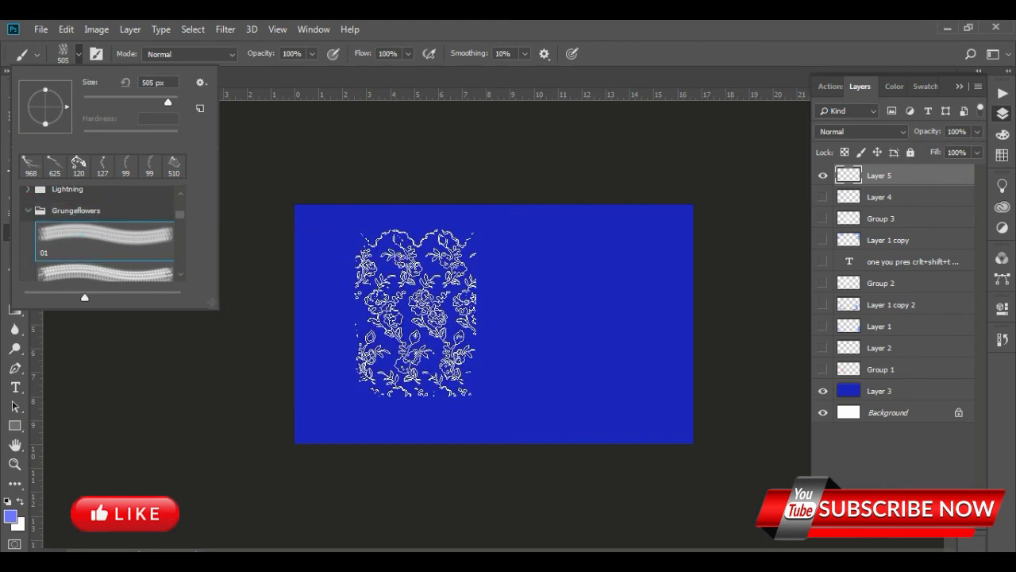
# Step: Stamp three lace pieces side by side across the top of the canvas
pyautogui.click(363, 292)
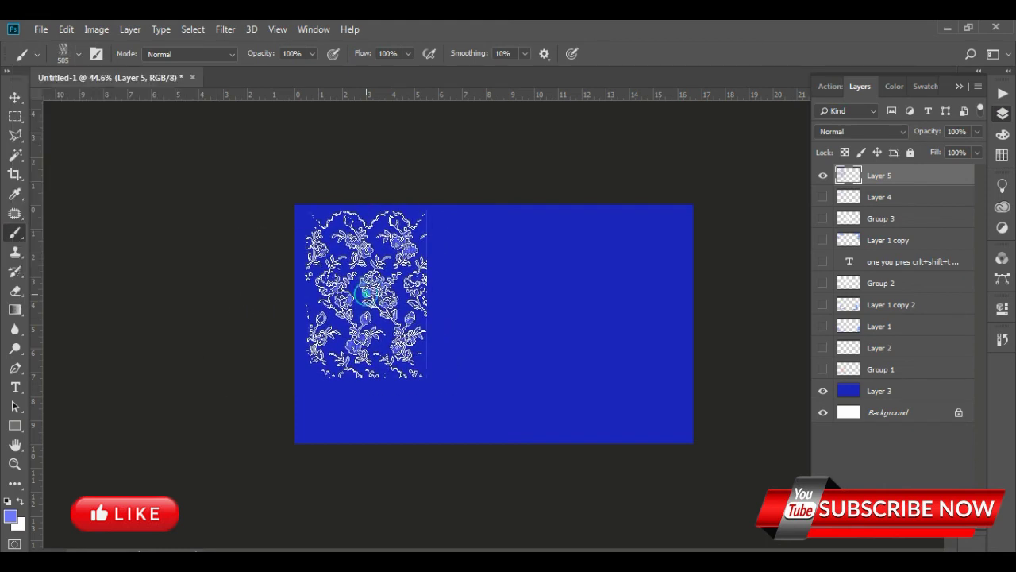
pyautogui.click(363, 293)
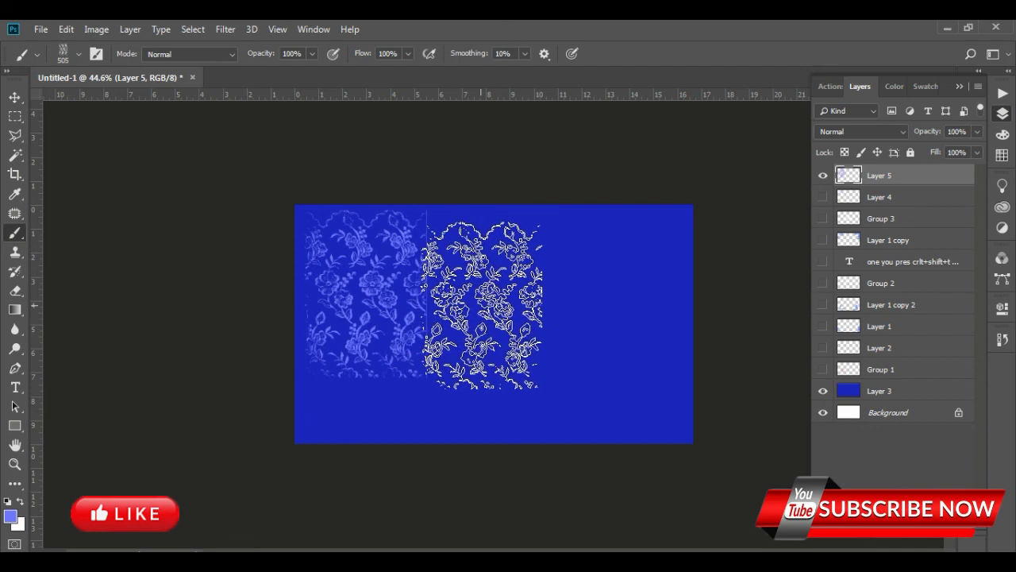
pyautogui.click(485, 294)
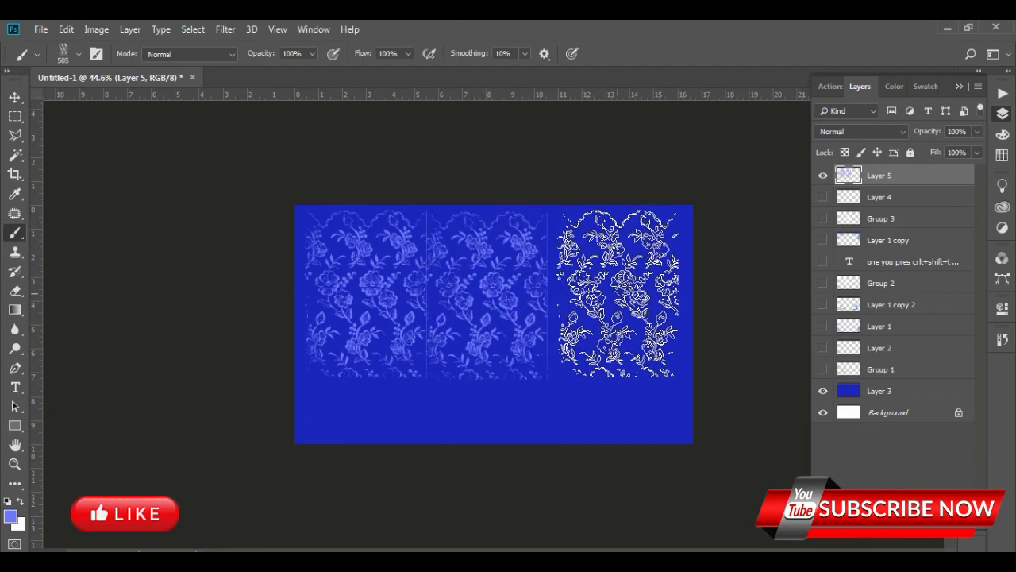
pyautogui.click(611, 296)
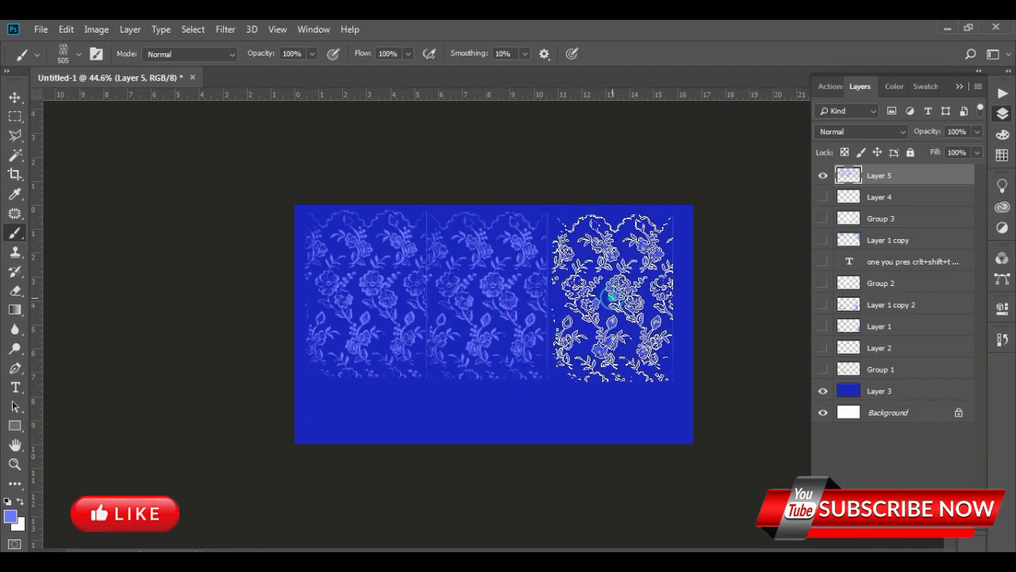
pyautogui.click(14, 96)
# Step: Free-transform Layer 5's lace so it stretches edge to edge over the blue canvas
pyautogui.hotkey('ctrl', 't')
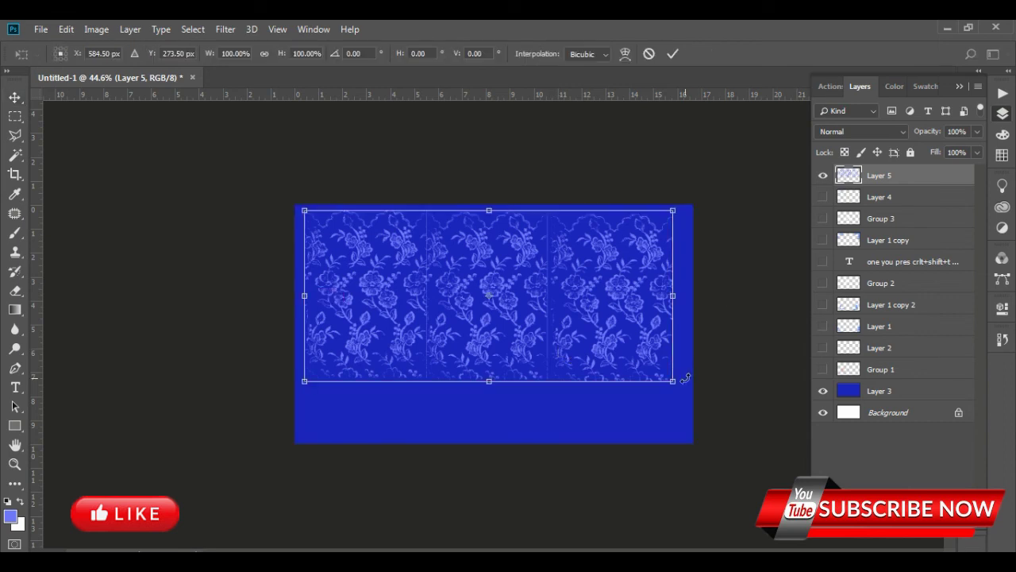
pyautogui.moveTo(673, 381); pyautogui.dragTo(791, 455)
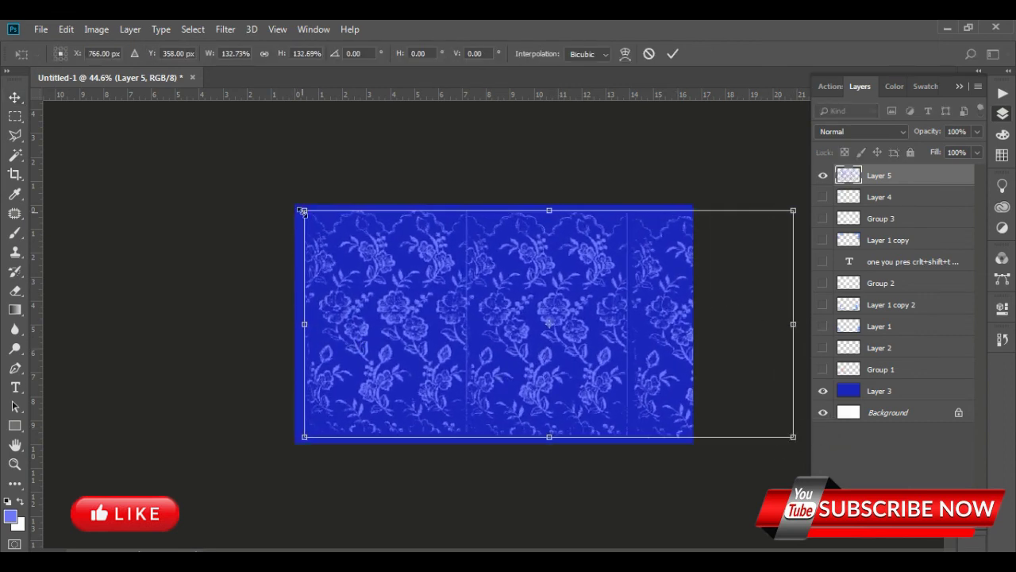
pyautogui.moveTo(303, 211); pyautogui.dragTo(297, 206)
pyautogui.moveTo(790, 435)
pyautogui.mouseDown()
pyautogui.moveTo(722, 431)
pyautogui.moveTo(685, 394)
pyautogui.mouseUp()
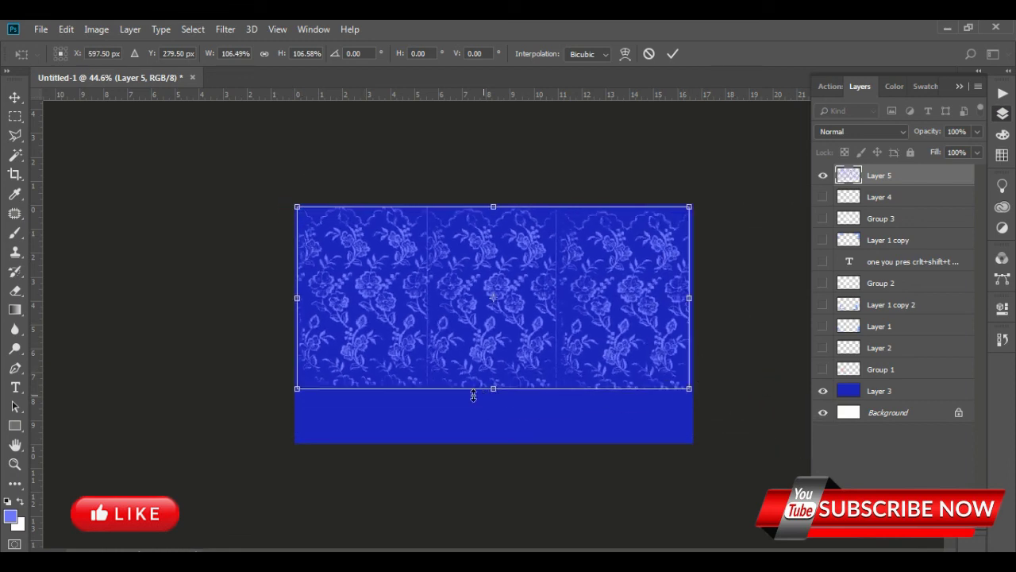
pyautogui.moveTo(485, 388); pyautogui.dragTo(484, 441)
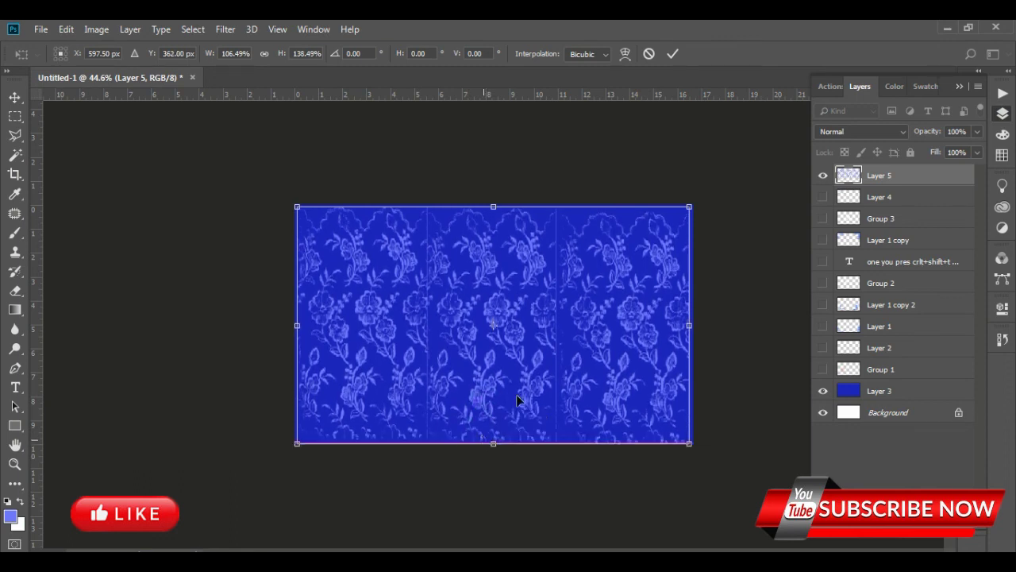
pyautogui.click(673, 53)
pyautogui.click(14, 97)
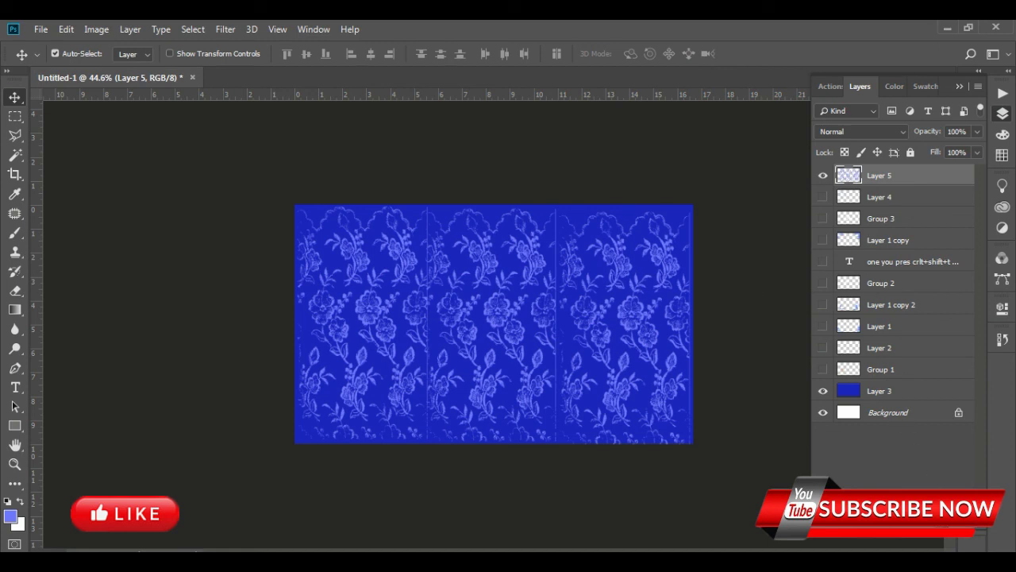
# Step: Add a new white-filled layer hidden by a black layer mask
pyautogui.hotkey('ctrl', 'shift', 'alt', 'n')
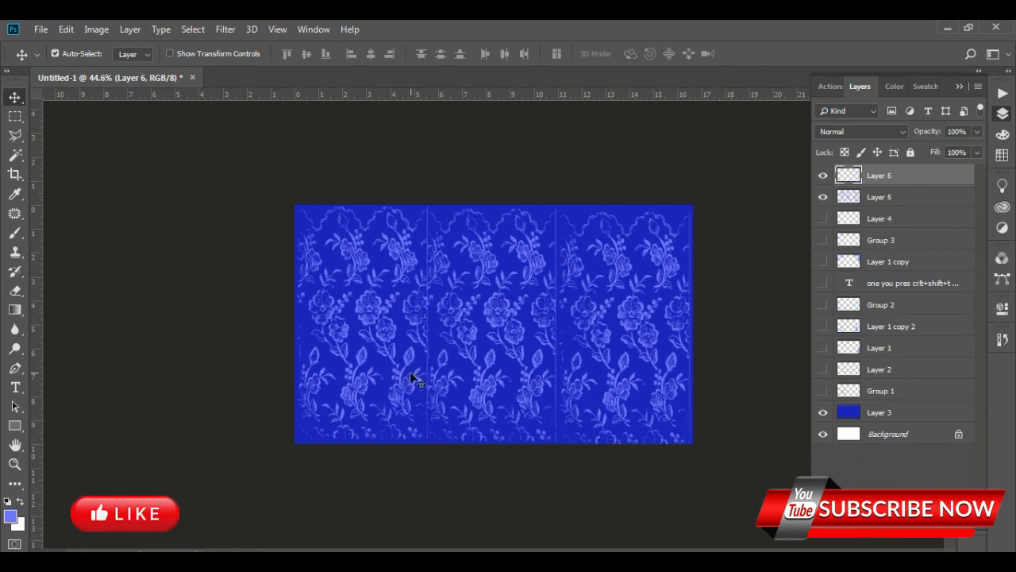
pyautogui.hotkey('ctrl', 'BackSpace')
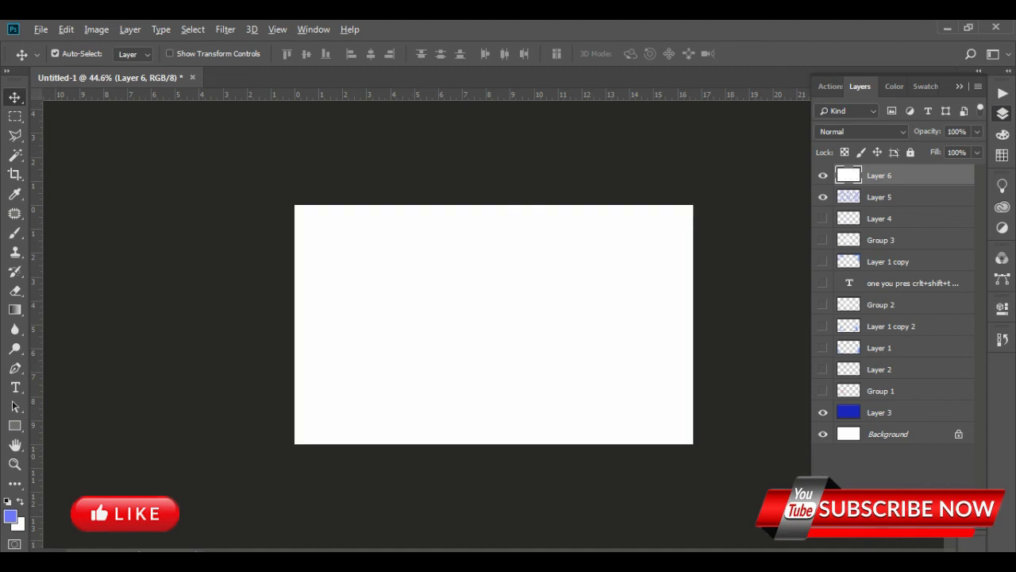
pyautogui.keyDown('alt'); pyautogui.click(871, 530); pyautogui.keyUp('alt')
# Step: Select the Soft Round brush from the General Brushes set
pyautogui.click(15, 232)
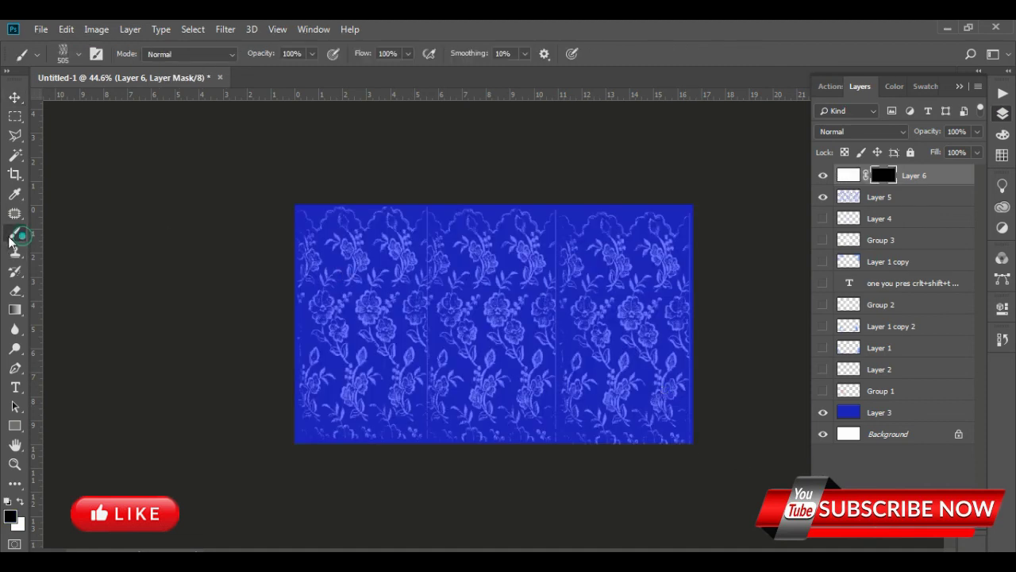
pyautogui.click(78, 53)
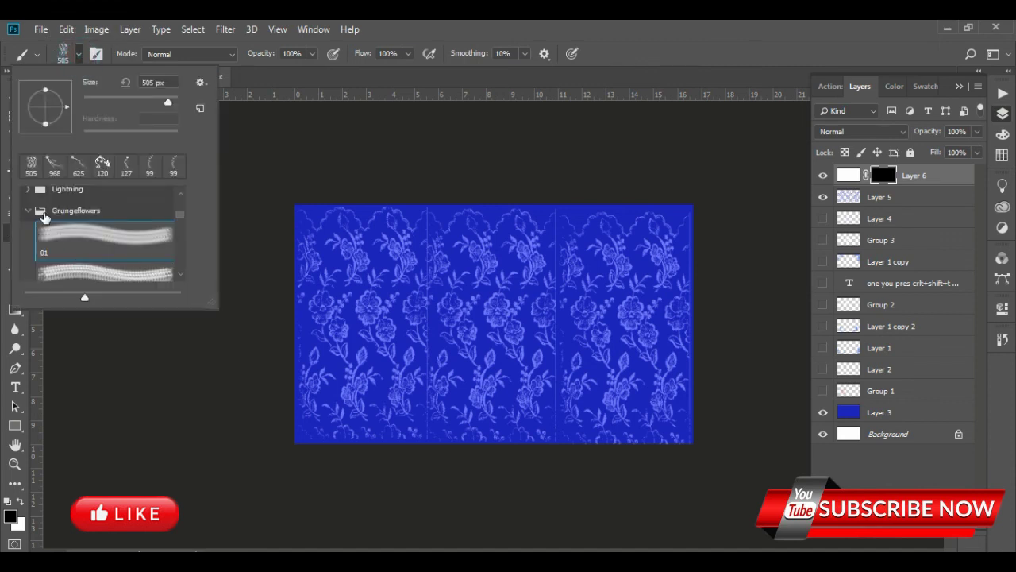
pyautogui.click(26, 208)
pyautogui.scroll(2, 63, 202)
pyautogui.scroll(2, 71, 197)
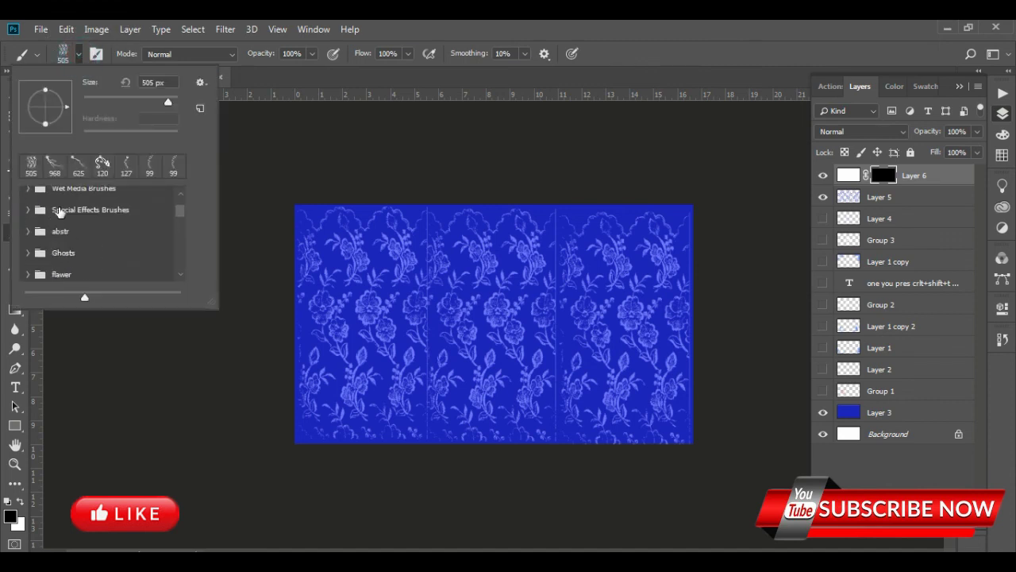
pyautogui.scroll(2, 73, 195)
pyautogui.click(70, 196)
pyautogui.click(29, 197)
pyautogui.click(94, 219)
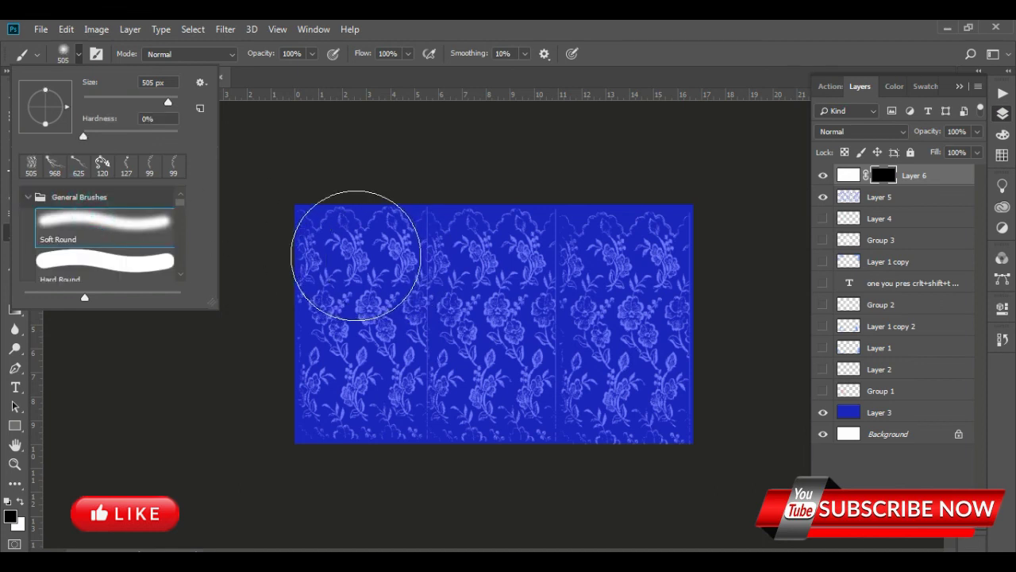
pyautogui.click(346, 230)
# Step: Paint white on the mask to reveal soft glows along the top and bottom edges
pyautogui.press('x')
pyautogui.moveTo(333, 229); pyautogui.dragTo(368, 213)
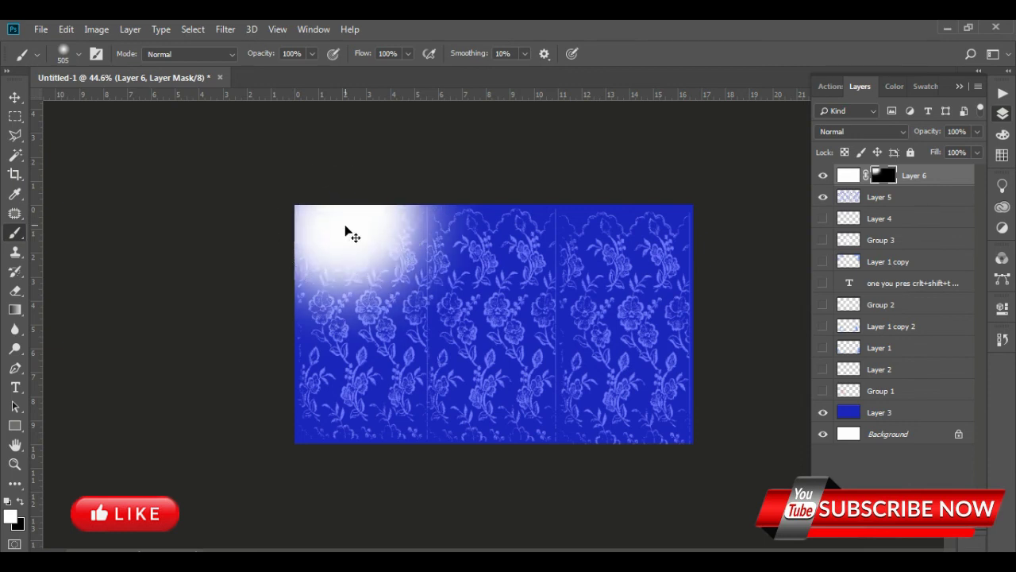
pyautogui.hotkey('ctrl', 'z')
pyautogui.moveTo(310, 233)
pyautogui.mouseDown()
pyautogui.moveTo(522, 204)
pyautogui.moveTo(683, 220)
pyautogui.mouseUp()
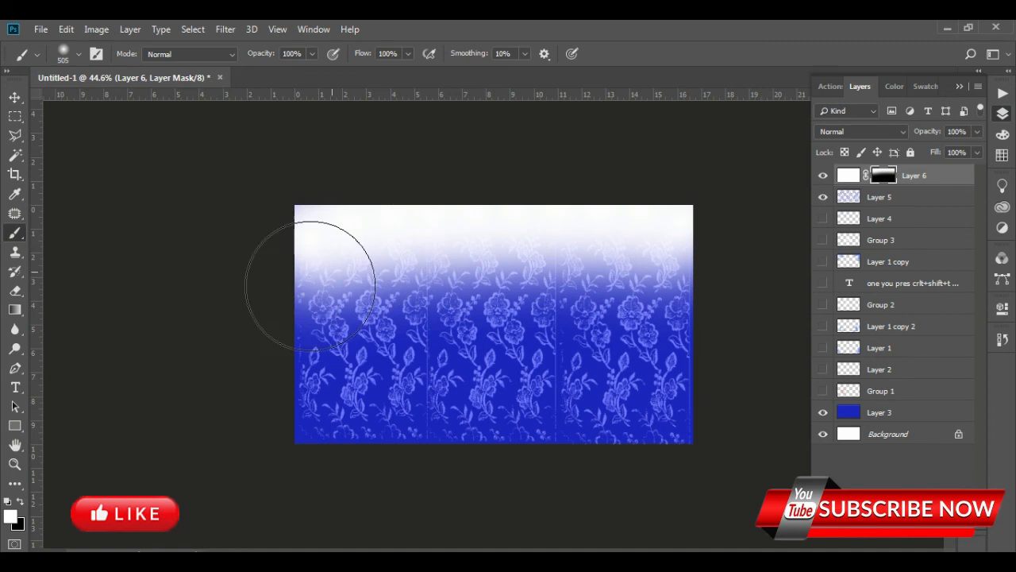
pyautogui.click(295, 429)
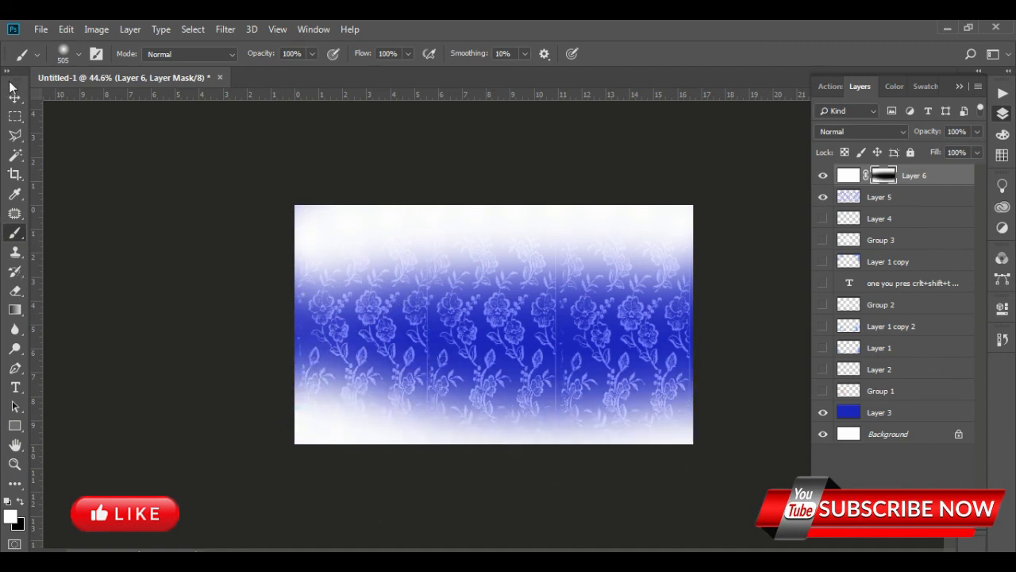
# Step: Set Layer 6's Fill to 35% in the Layers panel
pyautogui.click(15, 96)
pyautogui.click(976, 153)
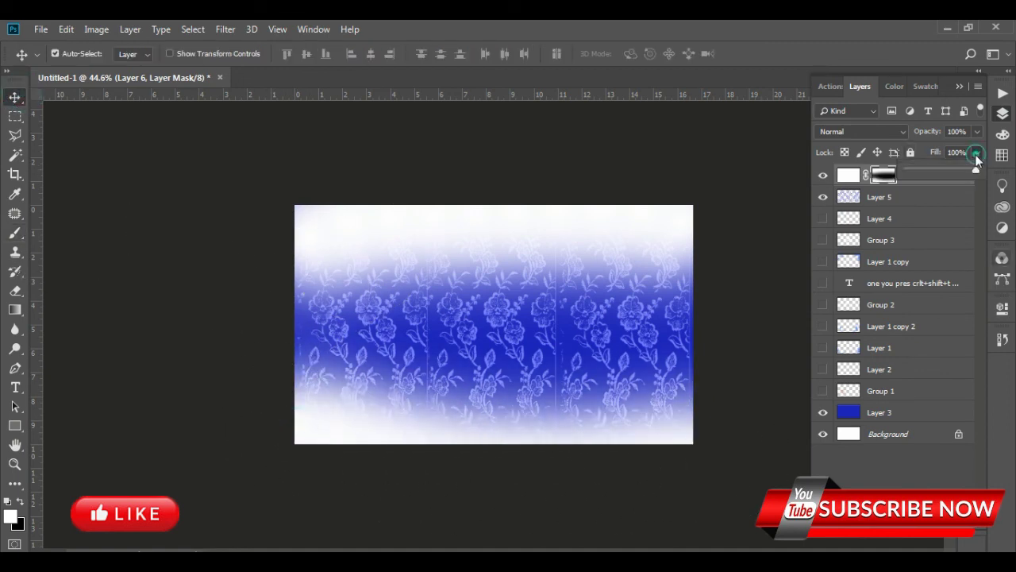
pyautogui.moveTo(976, 173); pyautogui.dragTo(933, 173)
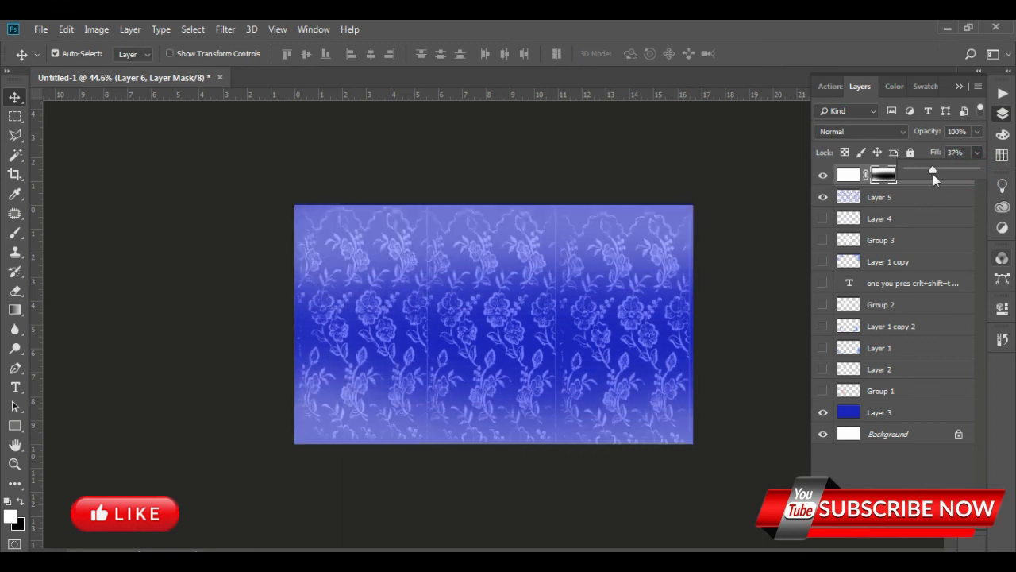
pyautogui.click(934, 176)
pyautogui.moveTo(936, 173); pyautogui.dragTo(931, 172)
pyautogui.click(978, 151)
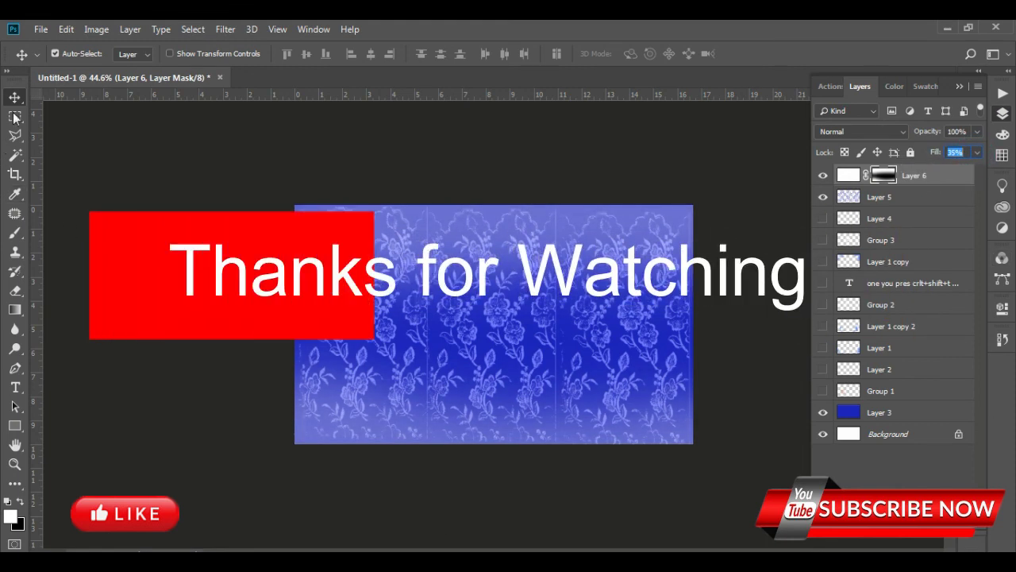